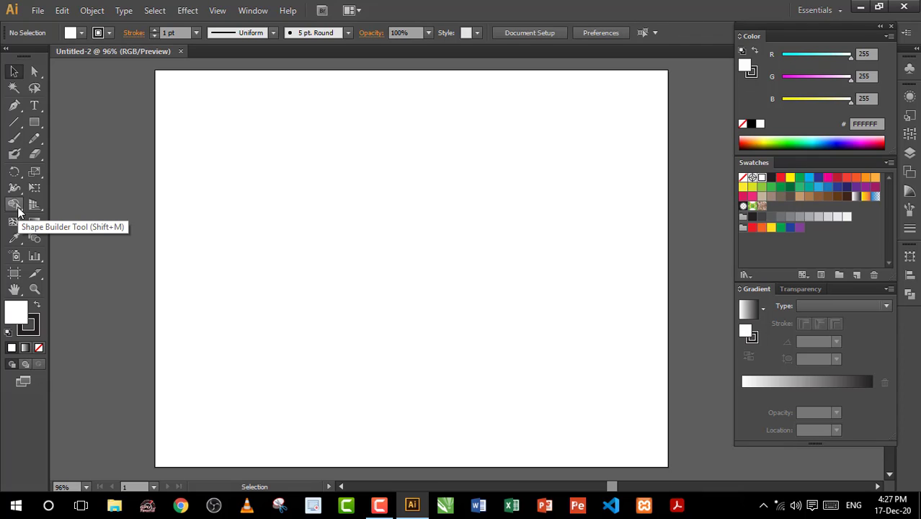
# Step: Draw a black rectangle covering the whole artboard
pyautogui.click(34, 126)
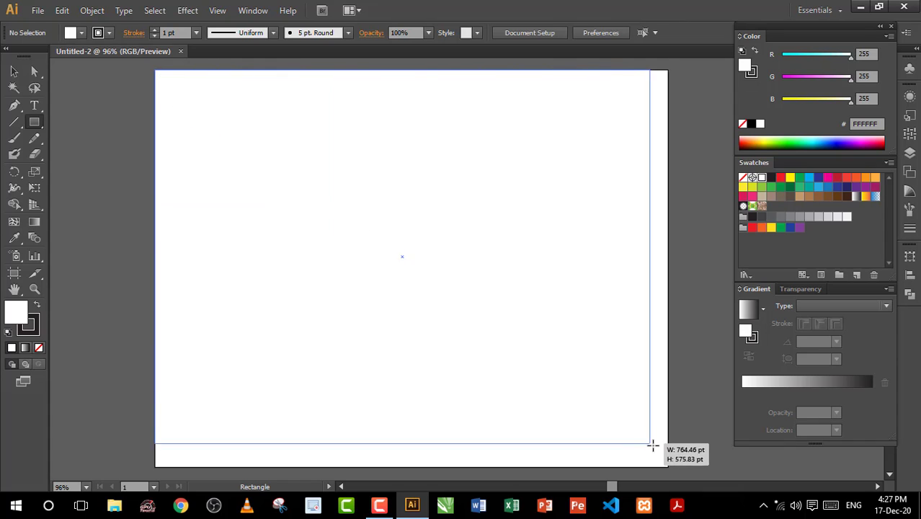
pyautogui.moveTo(155, 69); pyautogui.dragTo(670, 467)
pyautogui.click(751, 123)
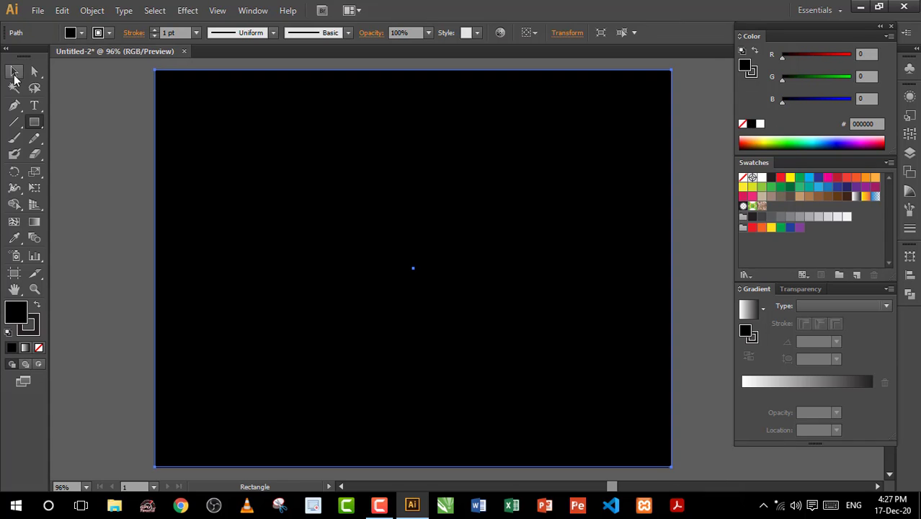
# Step: Lock the black background rectangle's path in the Layers panel
pyautogui.click(14, 72)
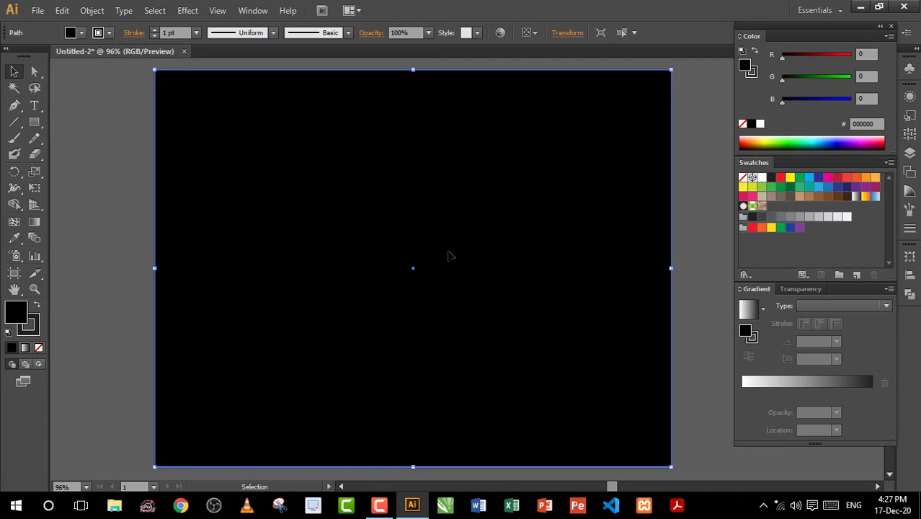
pyautogui.click(909, 153)
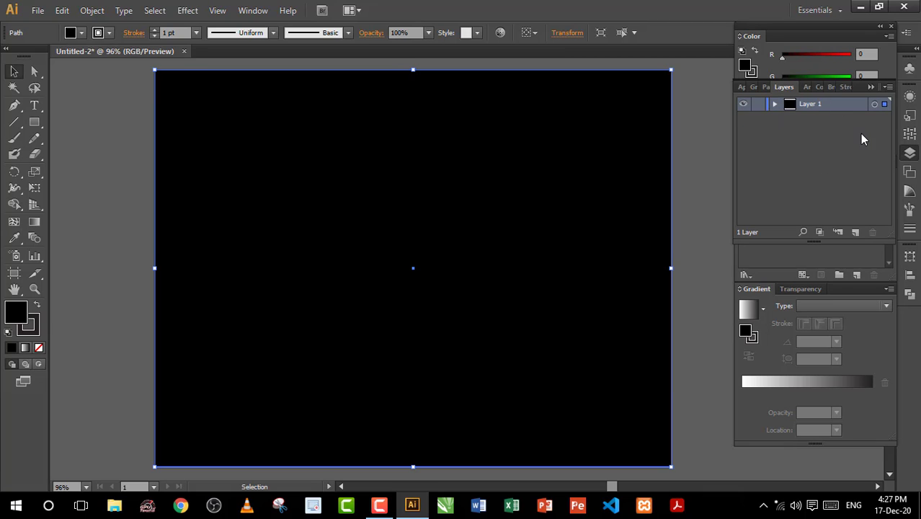
pyautogui.click(774, 105)
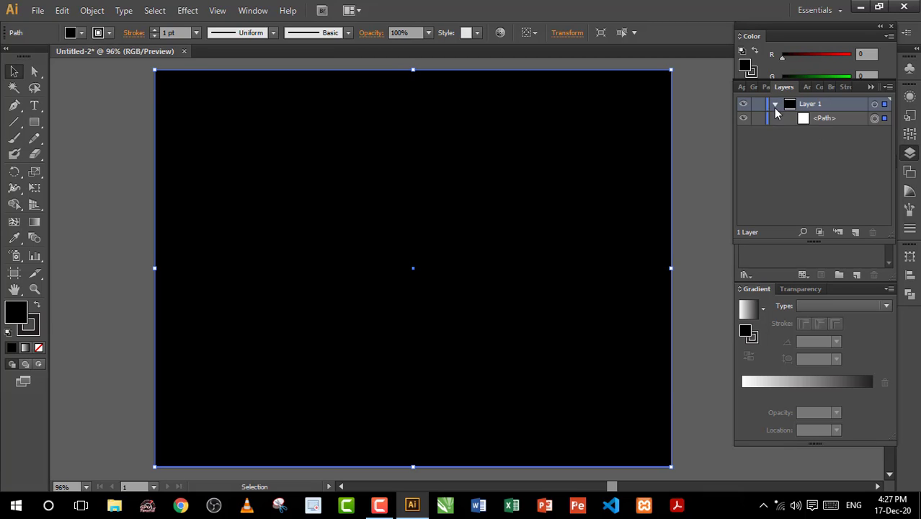
pyautogui.click(759, 119)
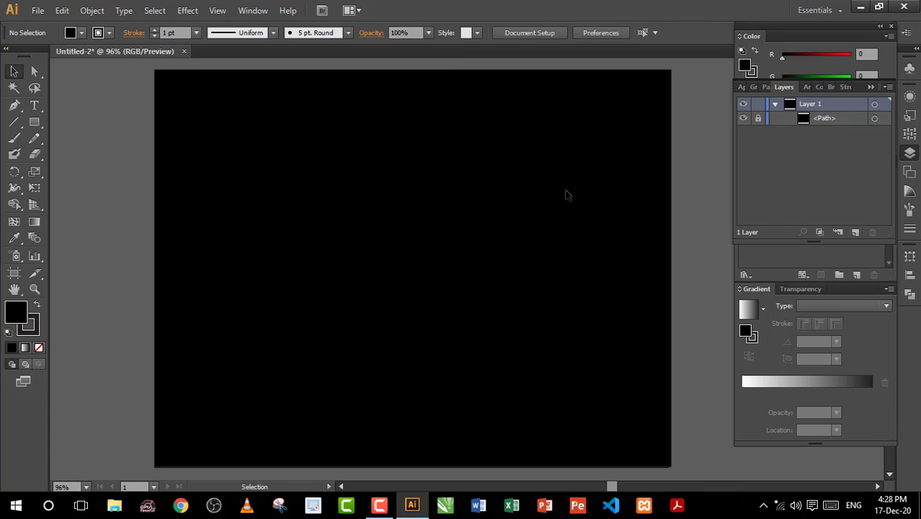
# Step: Draw a circle with a yellow stroke and no fill in the upper-left area
pyautogui.click(870, 87)
pyautogui.click(34, 121)
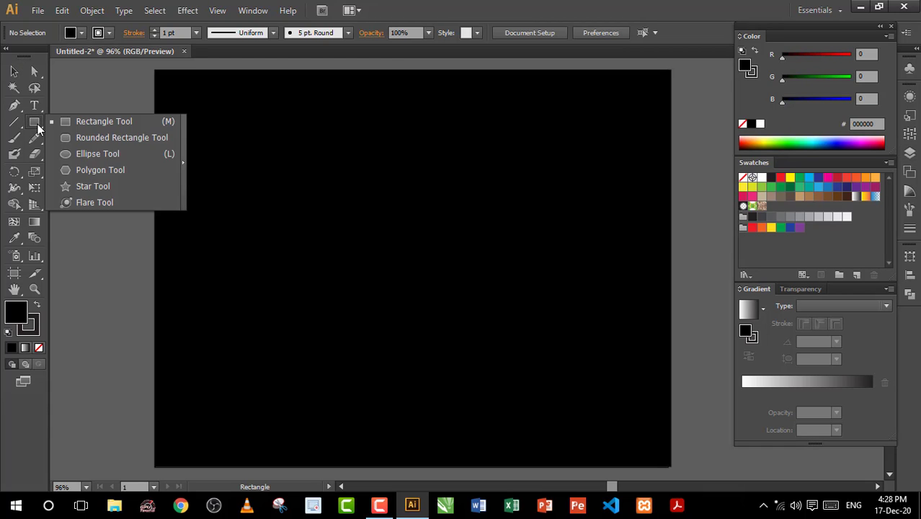
pyautogui.click(100, 157)
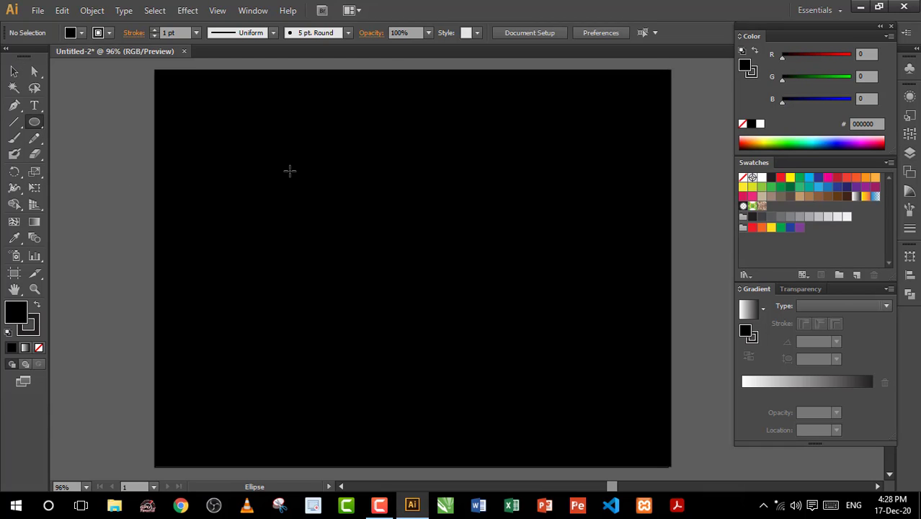
pyautogui.moveTo(290, 171)
pyautogui.mouseDown()
pyautogui.moveTo(340, 243)
pyautogui.moveTo(460, 341)
pyautogui.mouseUp()
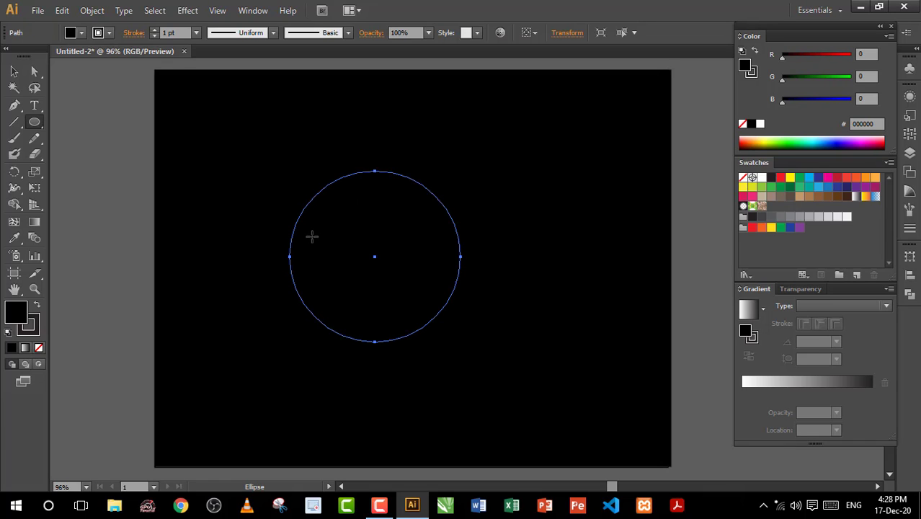
pyautogui.click(71, 32)
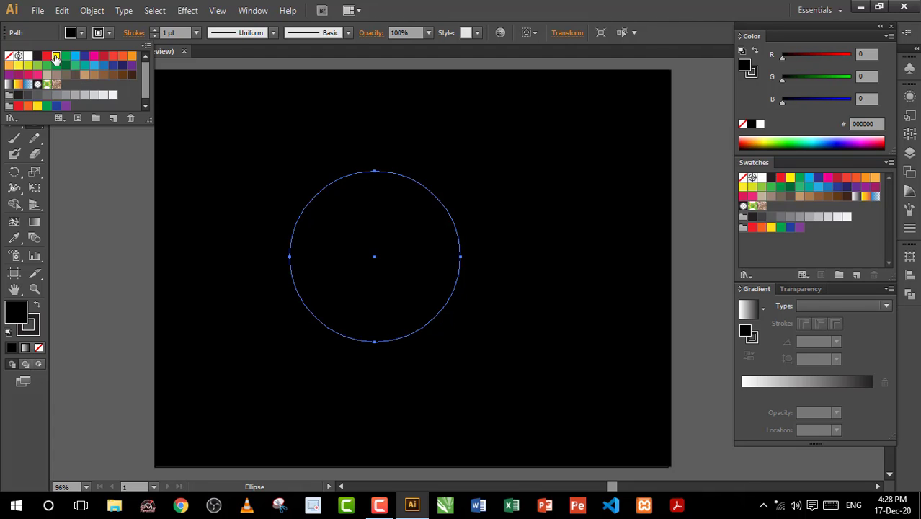
pyautogui.click(56, 58)
pyautogui.click(98, 32)
pyautogui.click(9, 55)
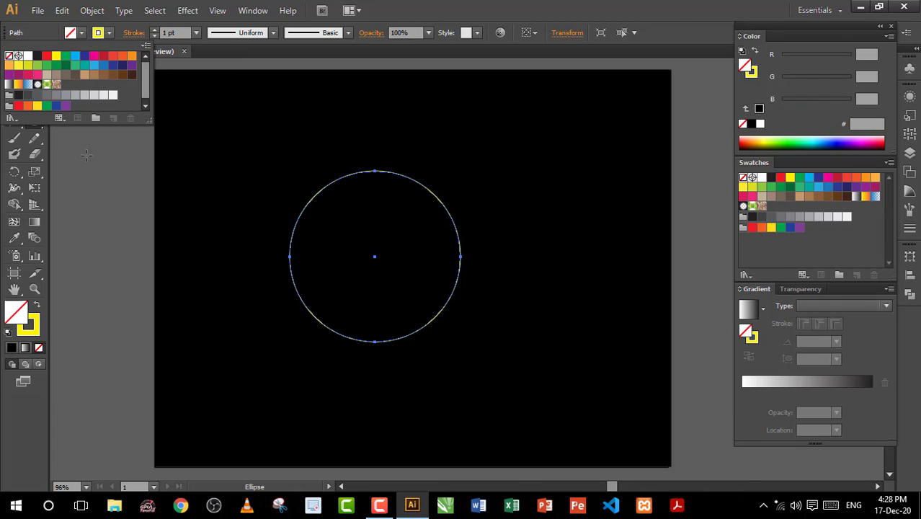
# Step: Duplicate the circle slightly lower and select both circles
pyautogui.click(13, 72)
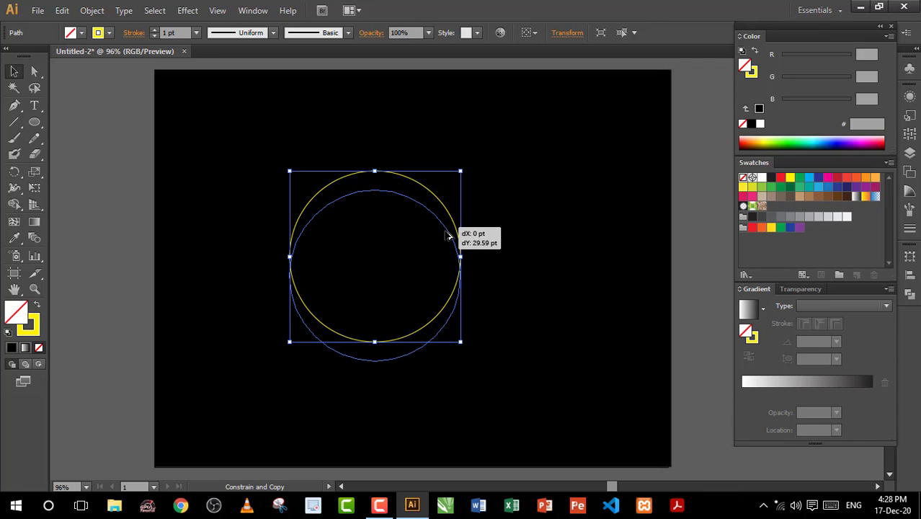
pyautogui.moveTo(448, 220); pyautogui.dragTo(450, 248)
pyautogui.click(312, 236)
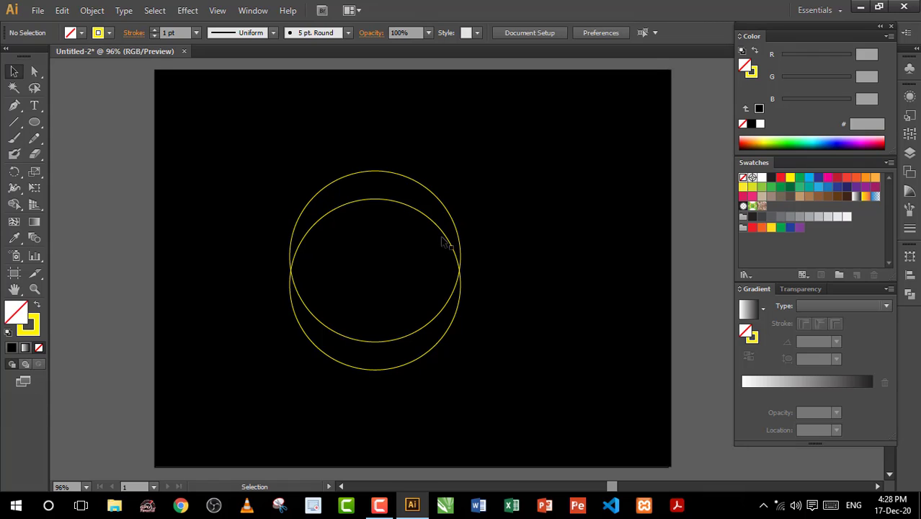
pyautogui.moveTo(257, 155); pyautogui.dragTo(492, 345)
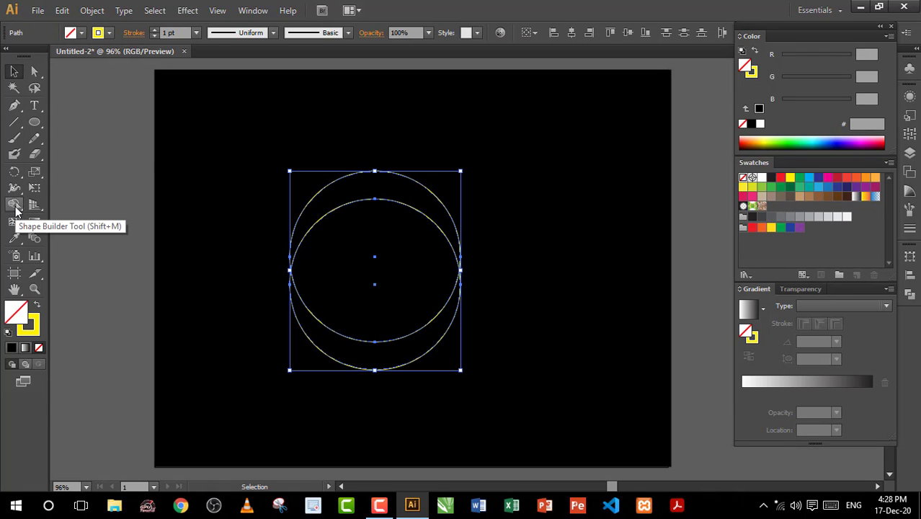
# Step: Fill the top crescent region between the circles with red using Shape Builder
pyautogui.click(15, 206)
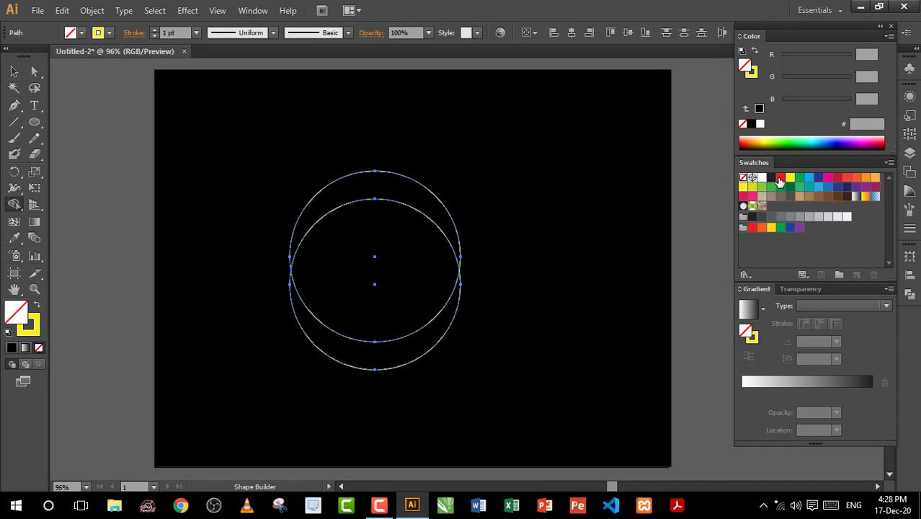
pyautogui.click(780, 178)
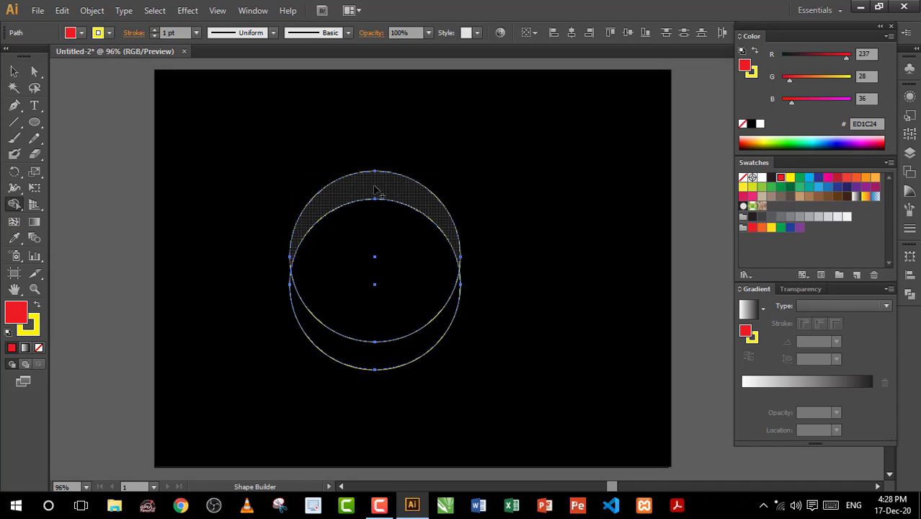
pyautogui.click(389, 189)
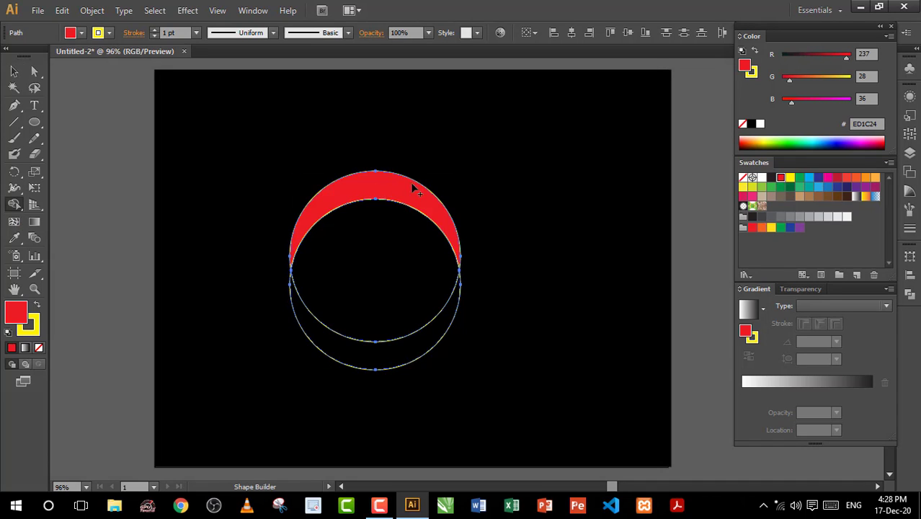
# Step: Delete the two leftover yellow circles, keeping the red crescent near the centre
pyautogui.click(10, 75)
pyautogui.click(216, 166)
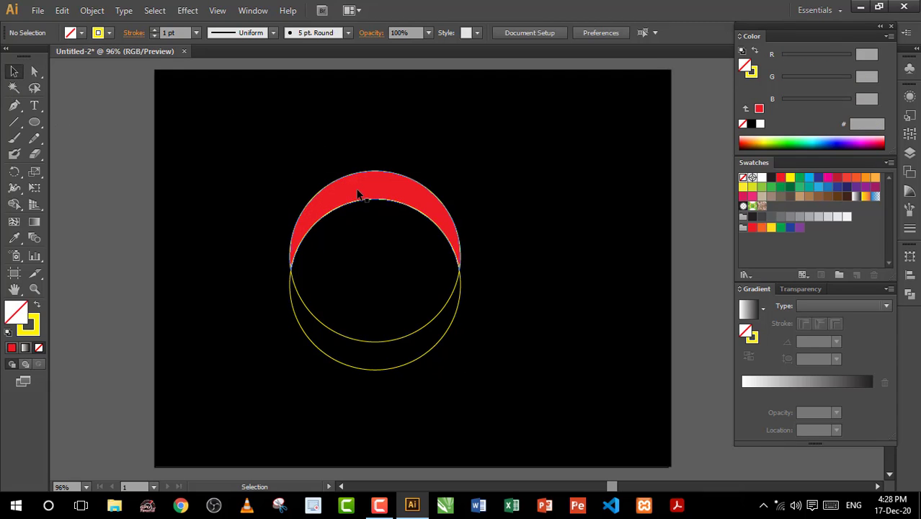
pyautogui.moveTo(364, 191)
pyautogui.mouseDown()
pyautogui.moveTo(382, 170)
pyautogui.moveTo(574, 141)
pyautogui.mouseUp()
pyautogui.moveTo(221, 187); pyautogui.dragTo(470, 358)
pyautogui.press('Delete')
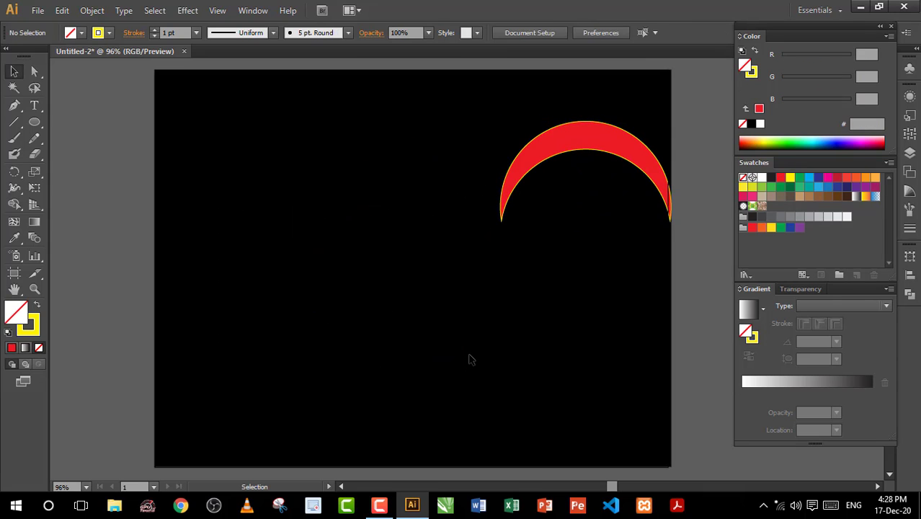
pyautogui.moveTo(585, 133); pyautogui.dragTo(431, 170)
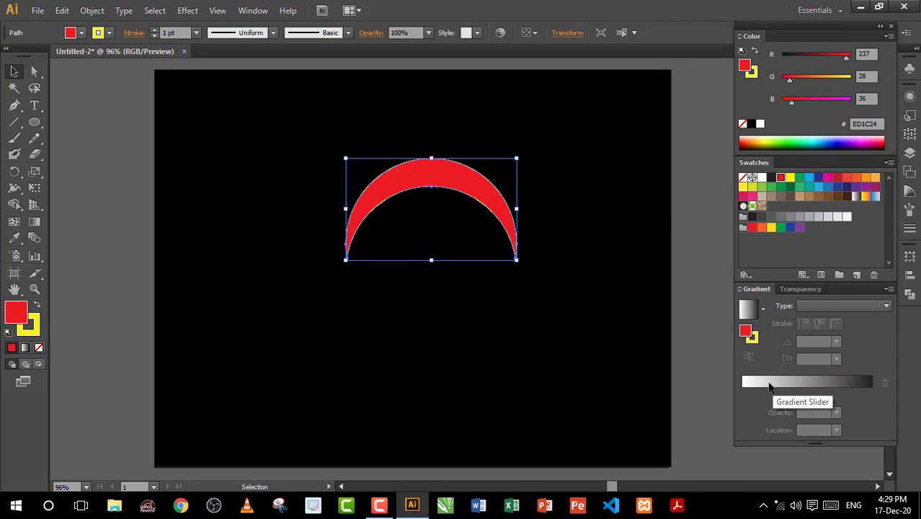
# Step: Apply a linear gradient to the crescent with the white stop moved to the middle
pyautogui.click(790, 383)
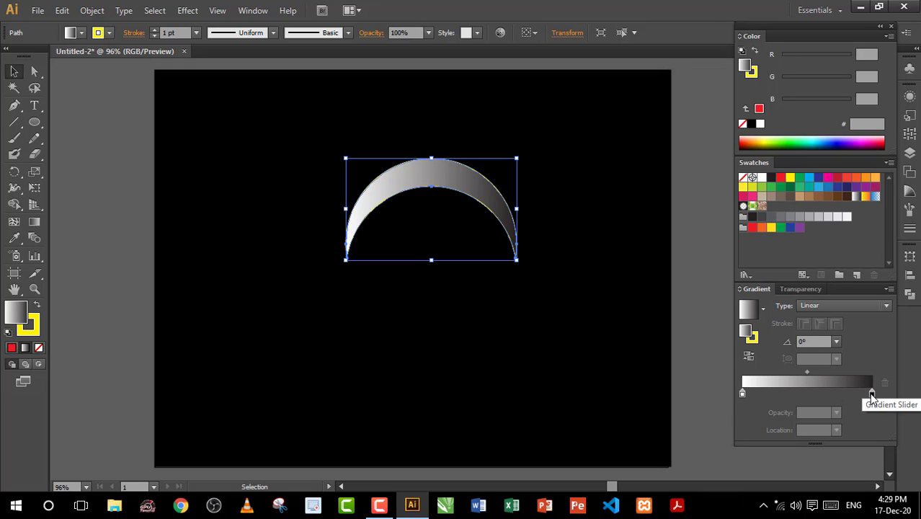
pyautogui.click(871, 394)
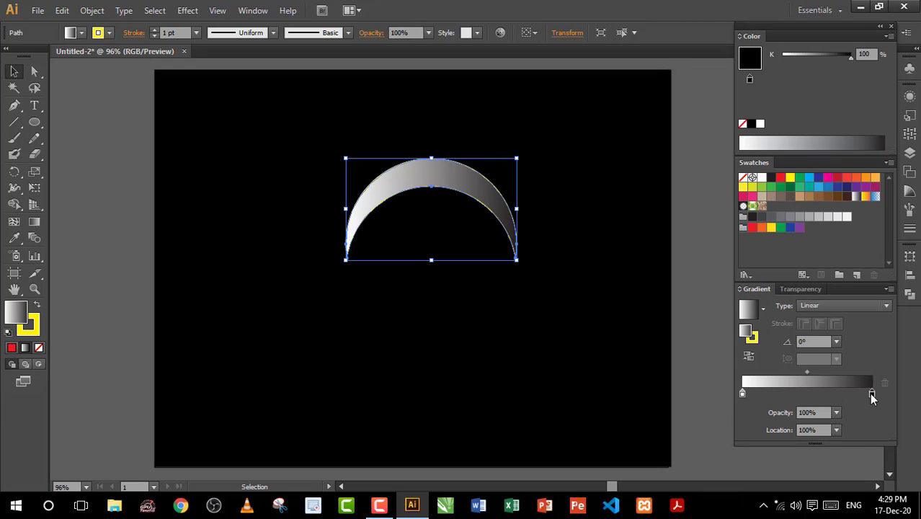
pyautogui.click(742, 393)
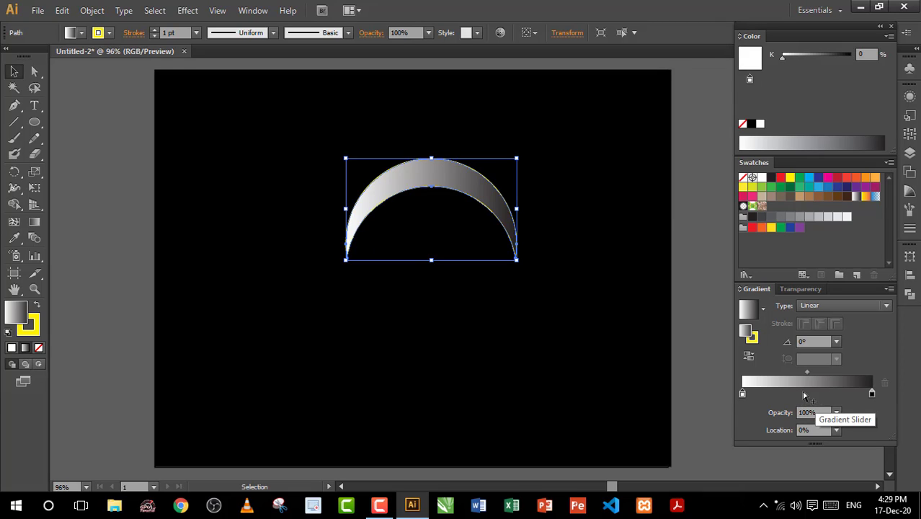
pyautogui.moveTo(742, 393); pyautogui.dragTo(808, 393)
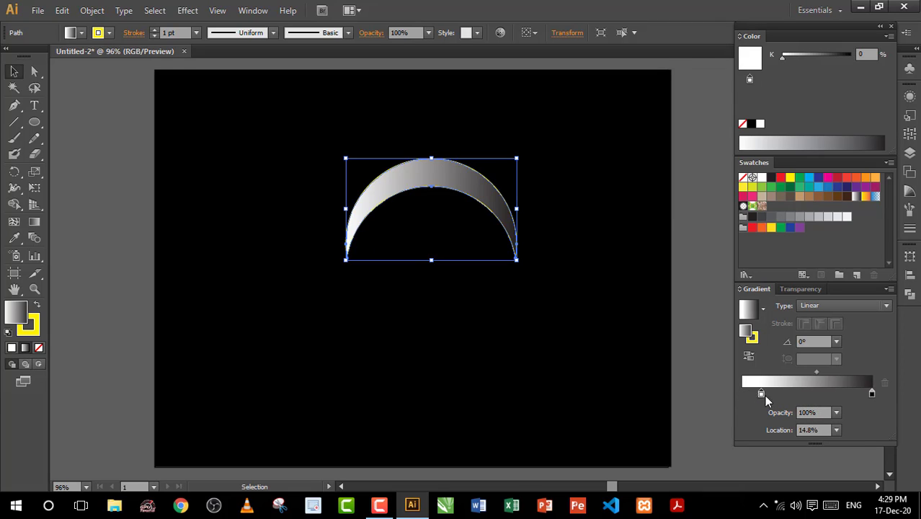
# Step: Add a black stop at the left, set midpoints to 43.68% and 45.83%, and copy the arc slightly lower
pyautogui.click(871, 395)
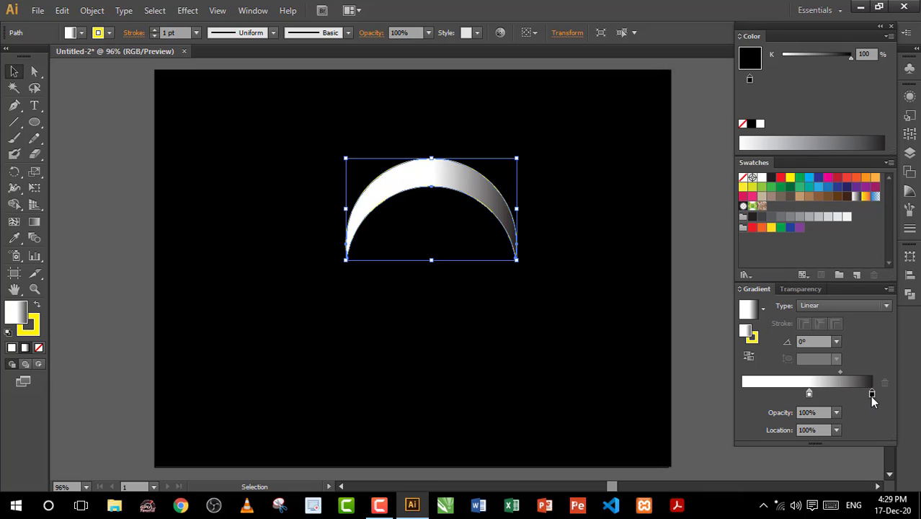
pyautogui.moveTo(870, 395); pyautogui.dragTo(744, 396)
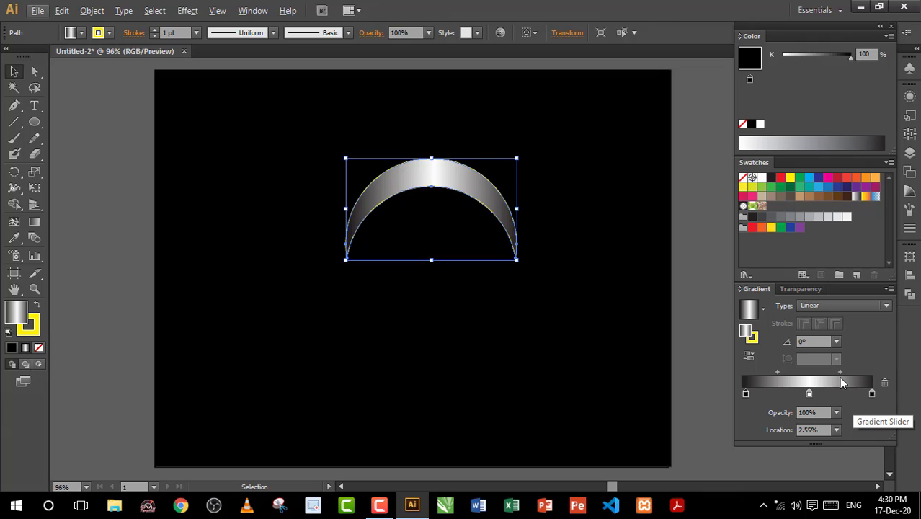
pyautogui.moveTo(838, 372); pyautogui.dragTo(835, 372)
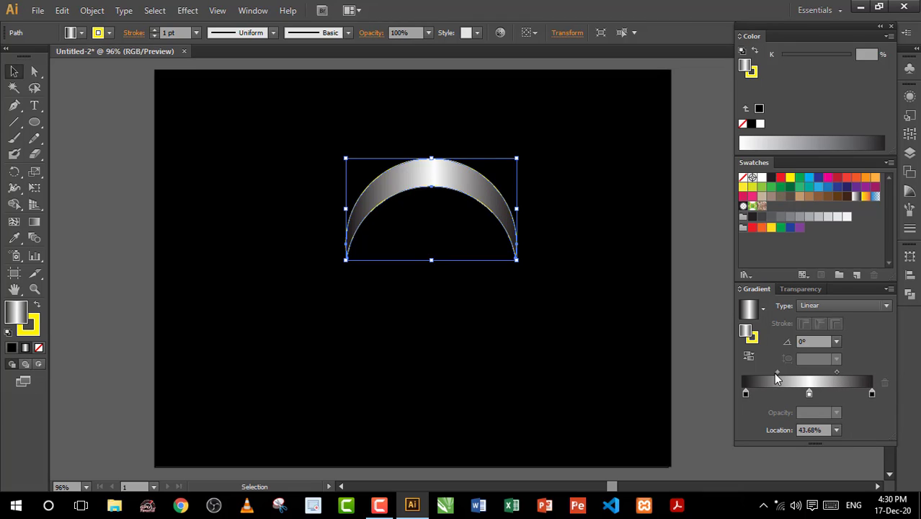
pyautogui.moveTo(775, 374); pyautogui.dragTo(773, 373)
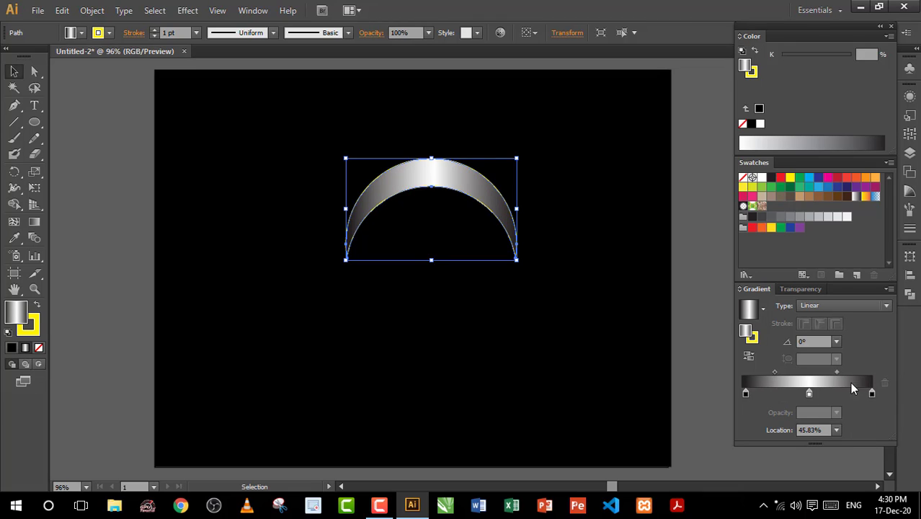
pyautogui.moveTo(452, 185); pyautogui.dragTo(451, 189)
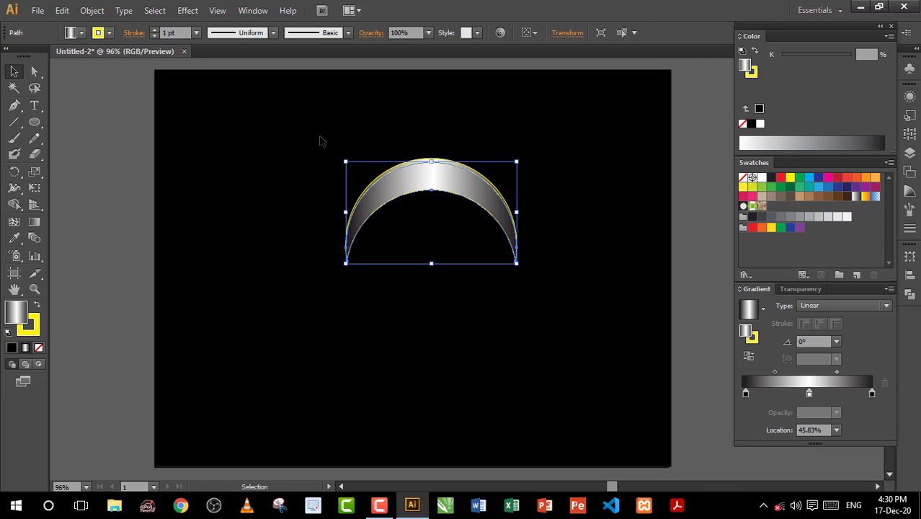
# Step: Remove the stroke from both arc paths and select the lower arc
pyautogui.moveTo(319, 137); pyautogui.dragTo(574, 342)
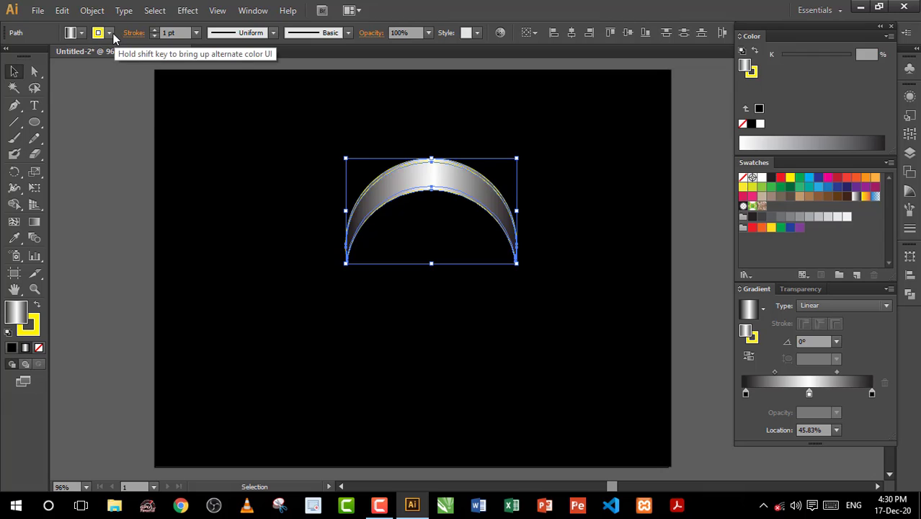
pyautogui.click(108, 33)
pyautogui.click(13, 60)
pyautogui.click(289, 144)
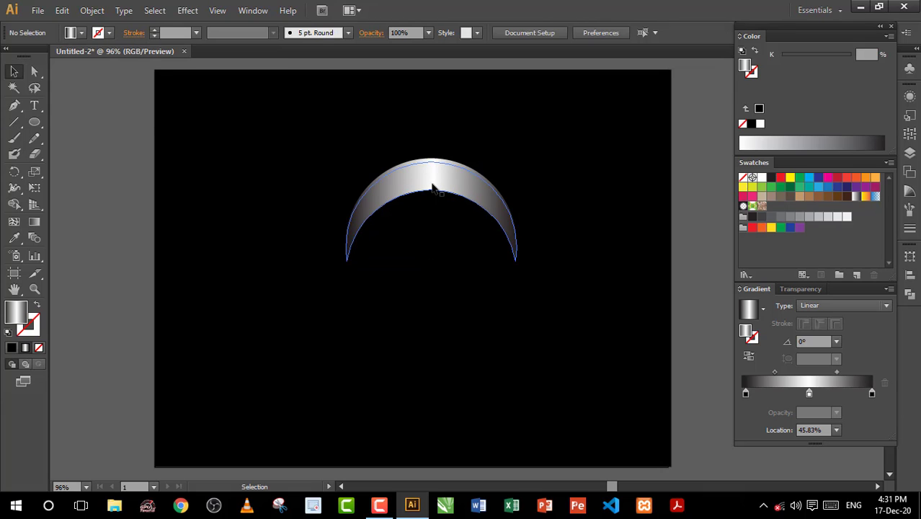
pyautogui.click(436, 189)
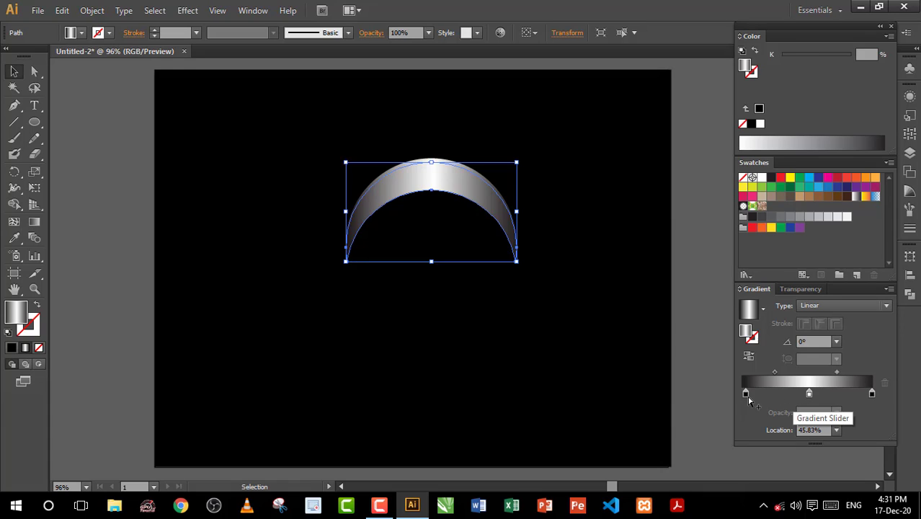
# Step: Change the arc's gradient to white–dark–white
pyautogui.moveTo(808, 393); pyautogui.dragTo(744, 394)
pyautogui.moveTo(872, 394); pyautogui.dragTo(805, 394)
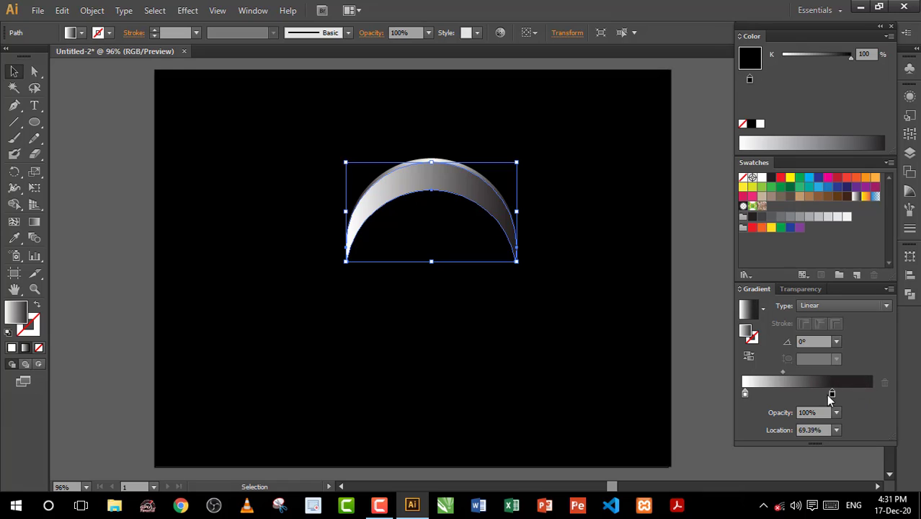
pyautogui.click(744, 394)
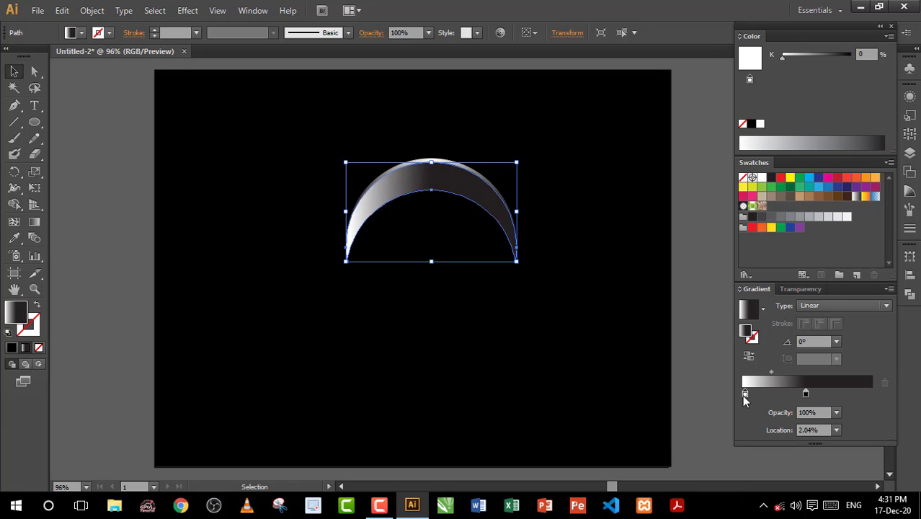
pyautogui.moveTo(745, 395); pyautogui.dragTo(872, 394)
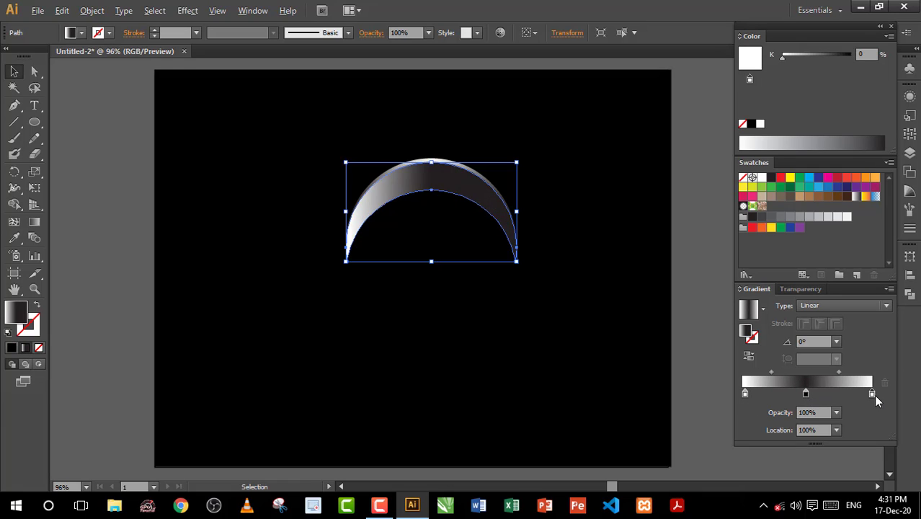
# Step: Reselect both crescents as a single grouped object
pyautogui.moveTo(242, 132); pyautogui.dragTo(576, 331)
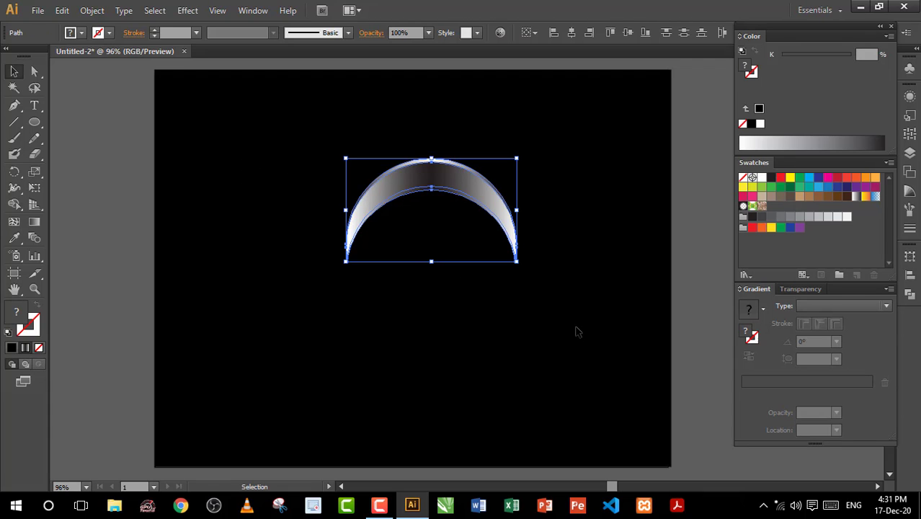
pyautogui.press('a')
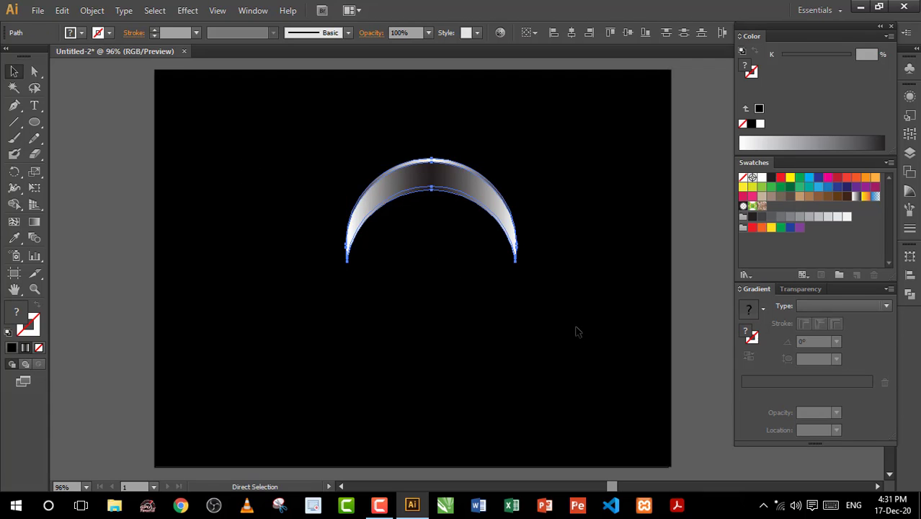
pyautogui.press('v')
pyautogui.click(547, 317)
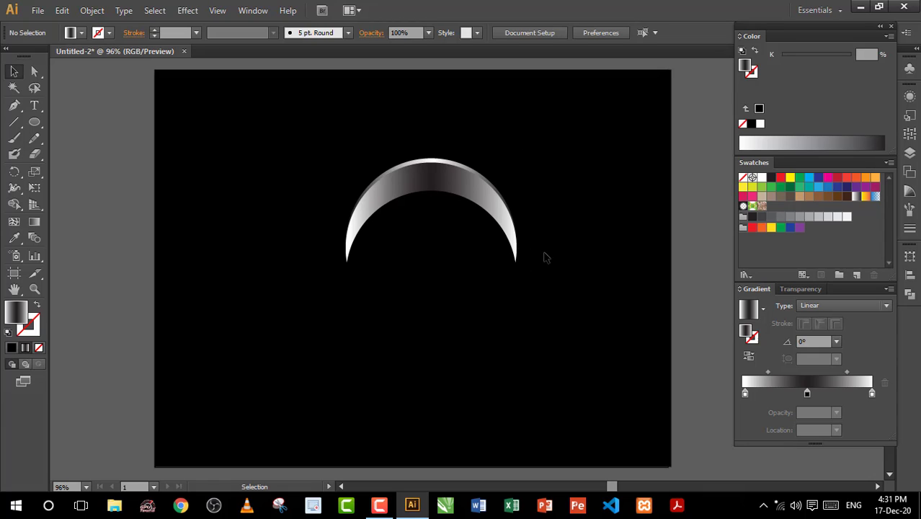
pyautogui.click(456, 173)
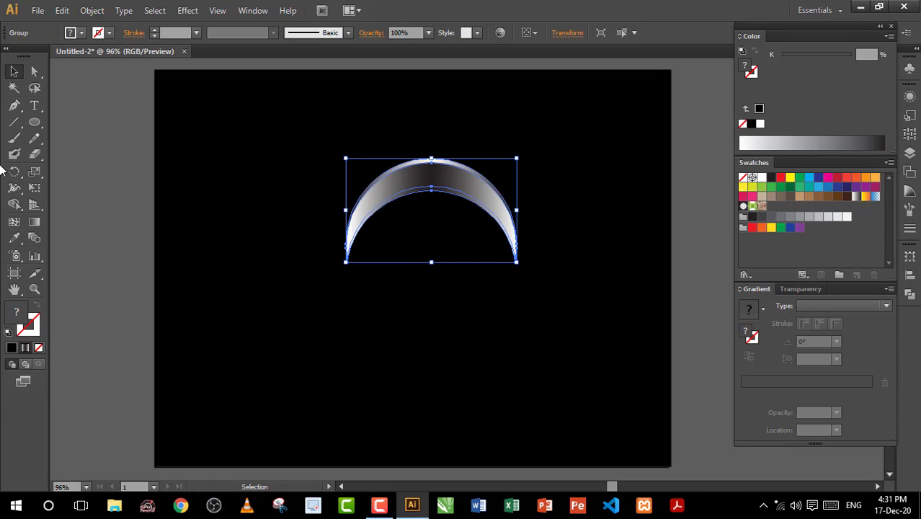
# Step: Make a 70° rotated copy of the silver crescent with the Rotate dialog
pyautogui.click(13, 173)
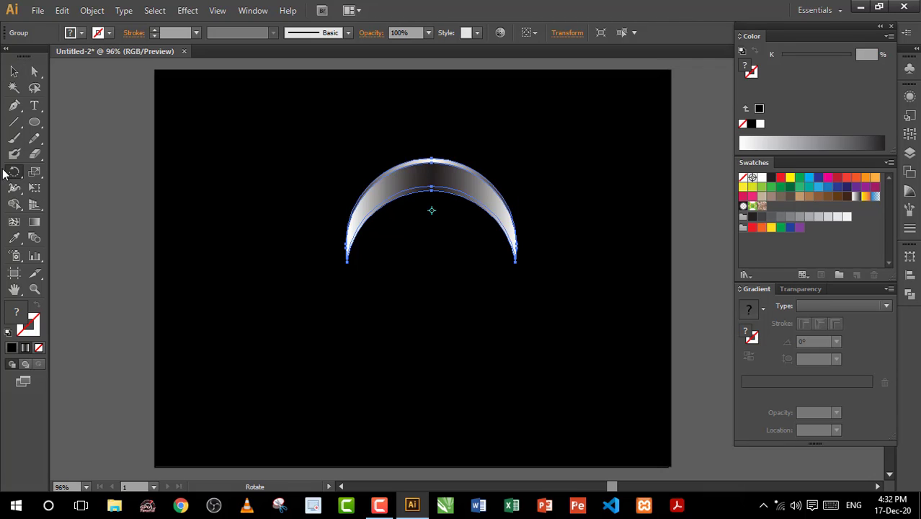
pyautogui.doubleClick(14, 173)
pyautogui.moveTo(155, 88); pyautogui.dragTo(165, 89)
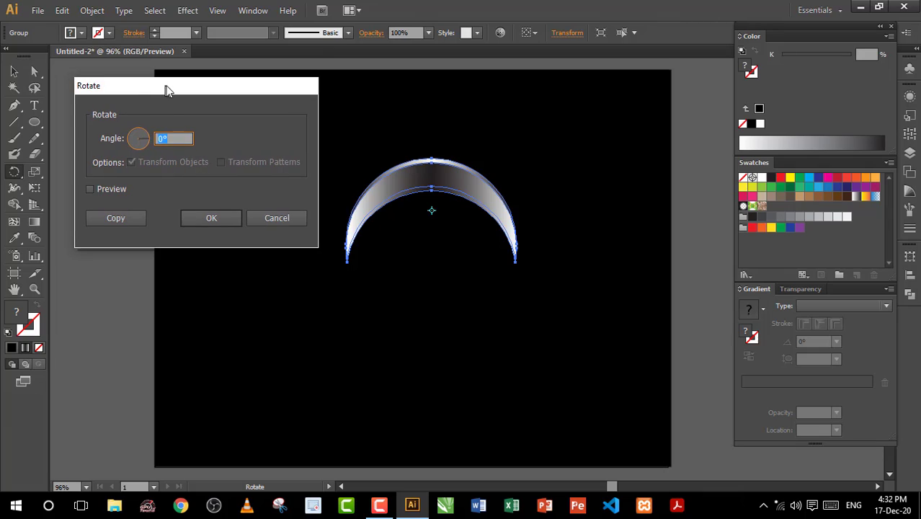
pyautogui.click(170, 140)
pyautogui.moveTo(165, 139); pyautogui.dragTo(141, 140)
pyautogui.write('70')
pyautogui.click(91, 190)
pyautogui.click(115, 218)
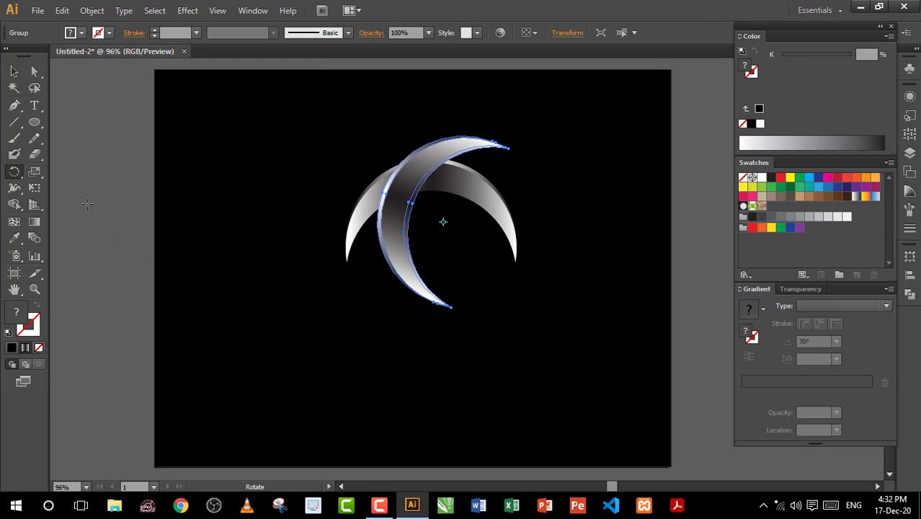
# Step: Move the rotated copy down-left and nudge it into place with arrow keys
pyautogui.click(12, 72)
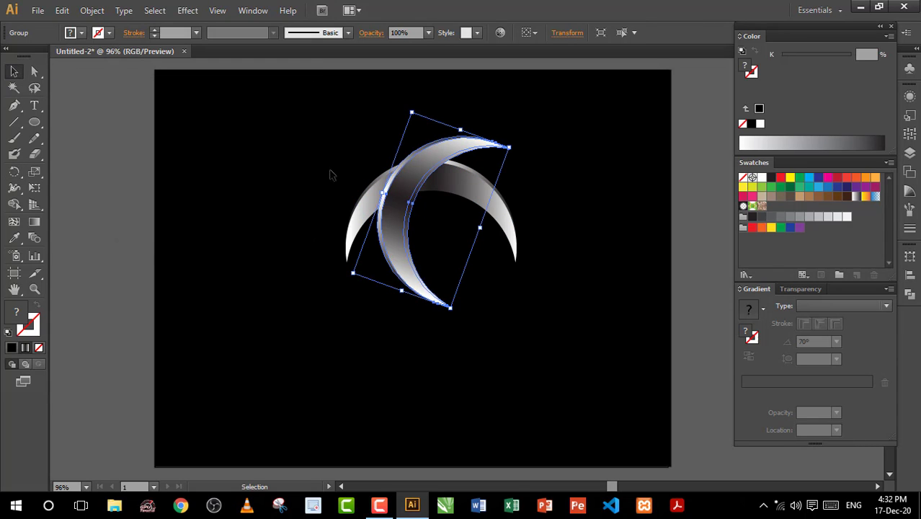
pyautogui.moveTo(408, 173); pyautogui.dragTo(377, 238)
pyautogui.press('Up')
pyautogui.press('Up')
pyautogui.press('Left')
pyautogui.press('Up')
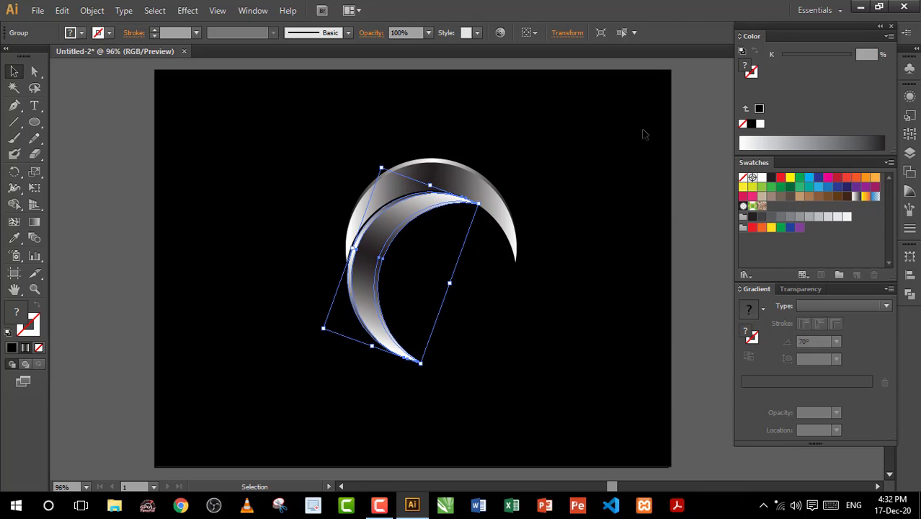
pyautogui.press('Left')
pyautogui.press('Up')
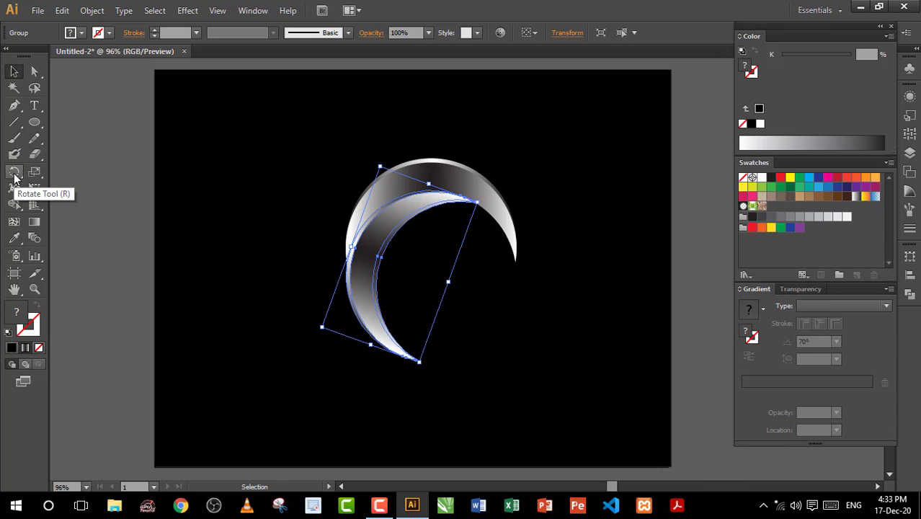
# Step: Make another 70° rotated copy and nudge it right and down into the ring
pyautogui.doubleClick(14, 177)
pyautogui.click(115, 220)
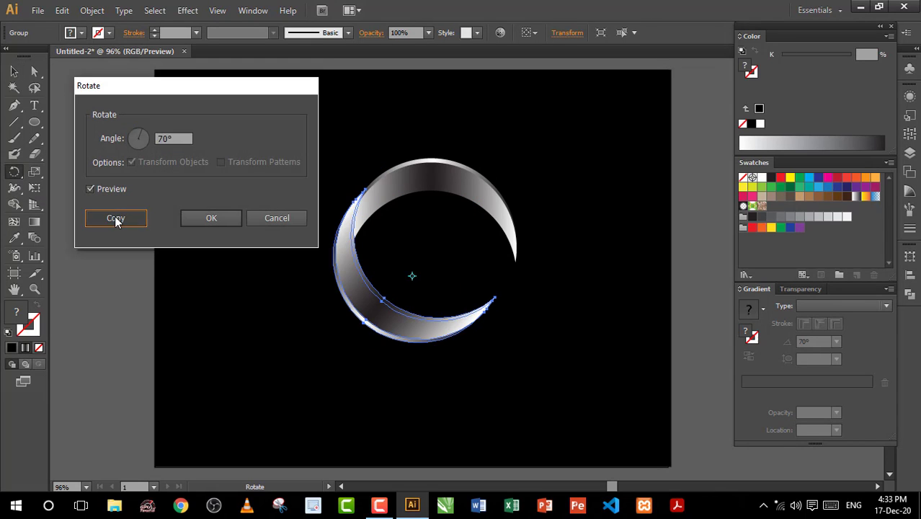
pyautogui.click(14, 72)
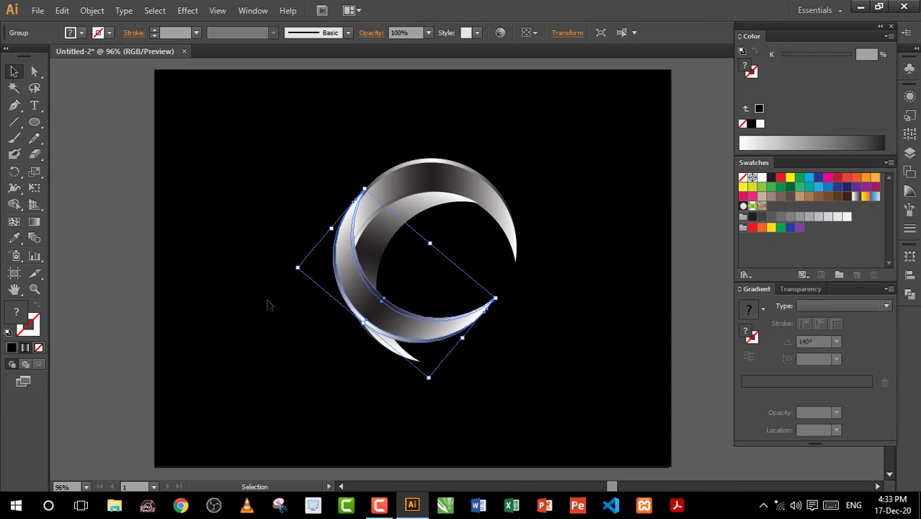
pyautogui.moveTo(369, 294); pyautogui.dragTo(442, 325)
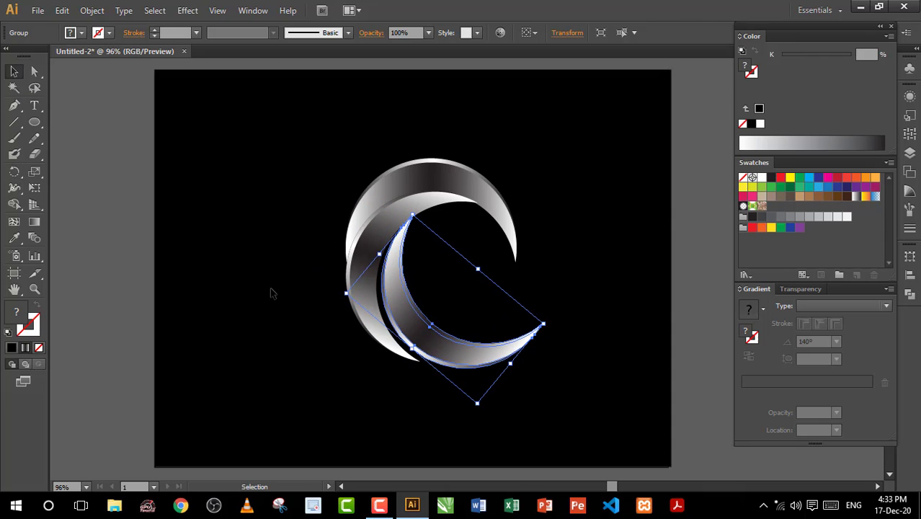
pyautogui.press('Down')
pyautogui.press('Left')
pyautogui.press('Left')
pyautogui.press('Left')
pyautogui.press('Left')
pyautogui.press('Down')
pyautogui.press('Down')
pyautogui.press('Down')
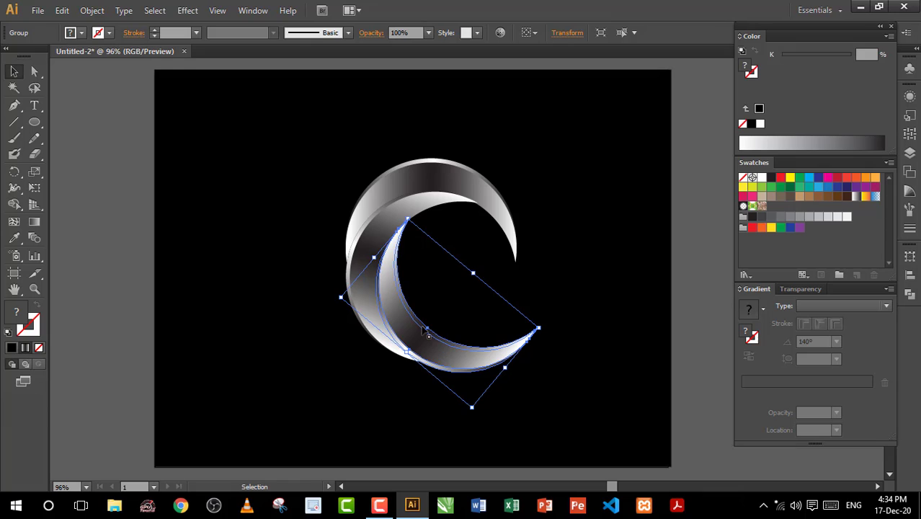
# Step: Rotate a third 70° copy from the lower crescent and move it up-right to close the ring
pyautogui.click(371, 234)
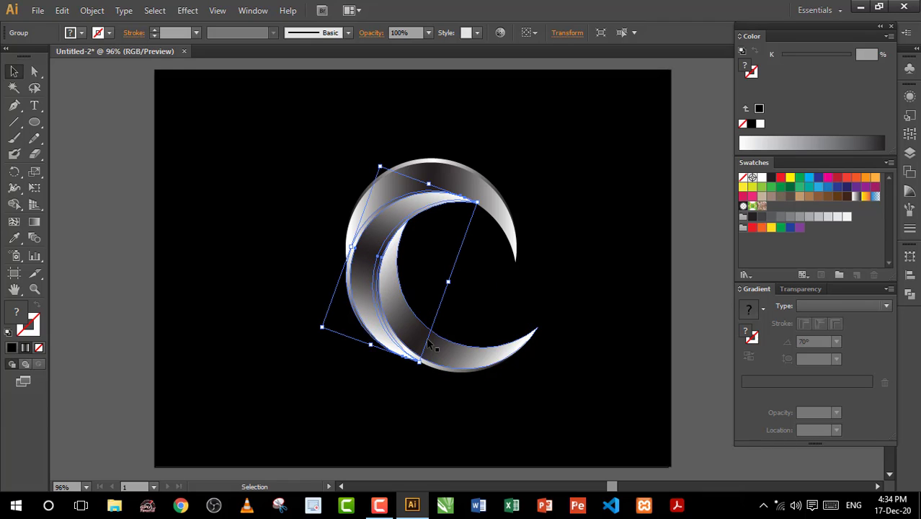
pyautogui.click(469, 361)
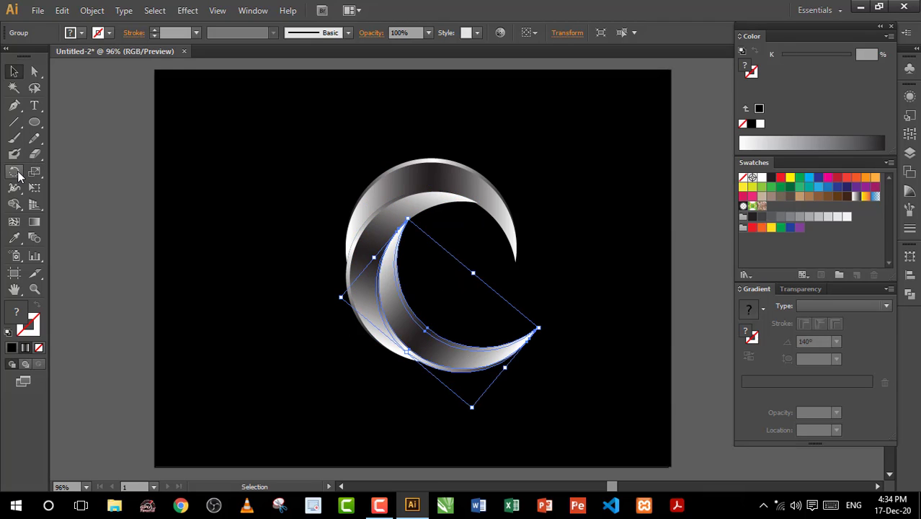
pyautogui.doubleClick(16, 176)
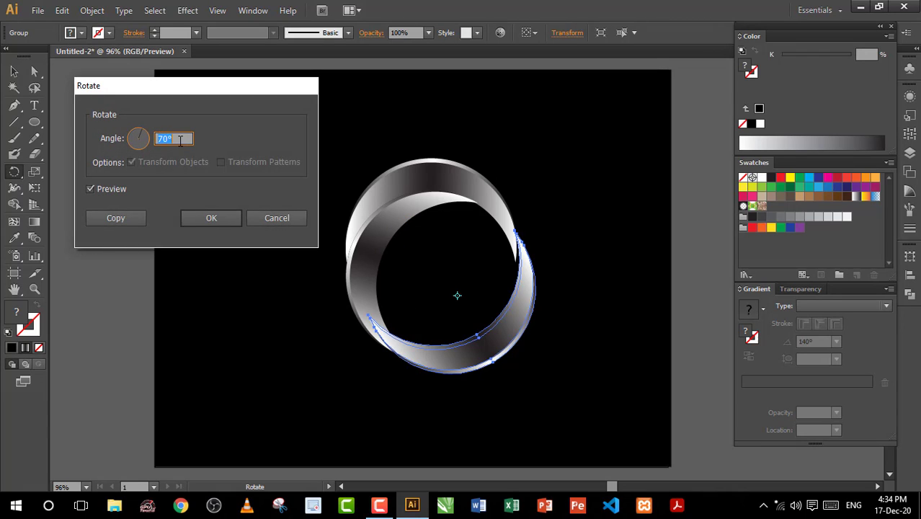
pyautogui.click(115, 219)
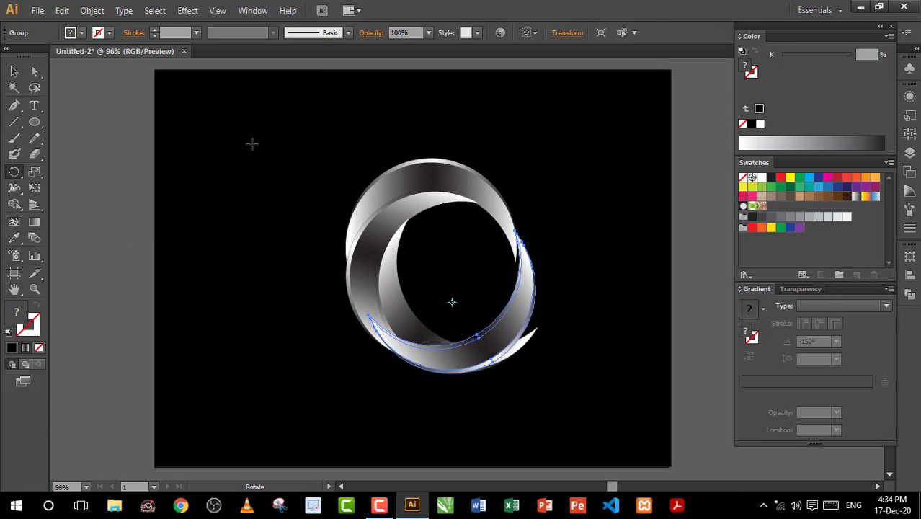
pyautogui.click(15, 72)
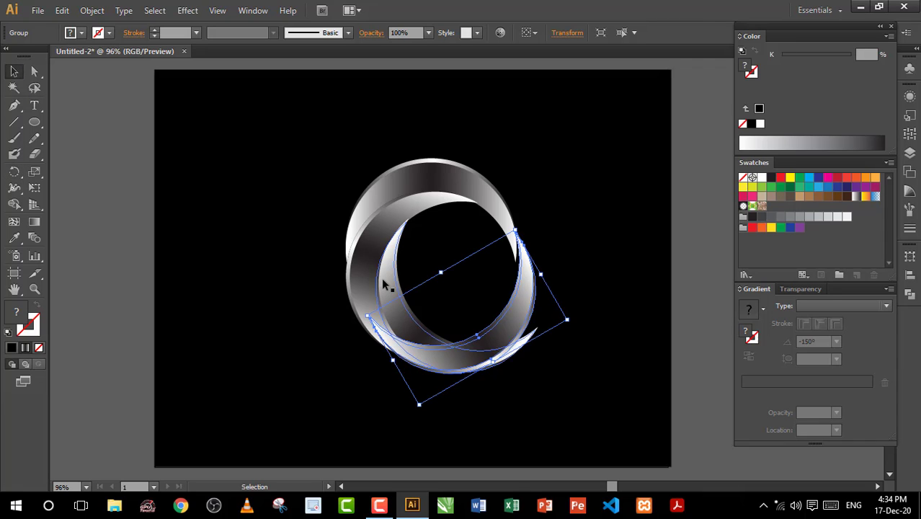
pyautogui.moveTo(457, 364); pyautogui.dragTo(503, 323)
# Step: Shift the upper-left ring arc toward the lower left
pyautogui.click(420, 140)
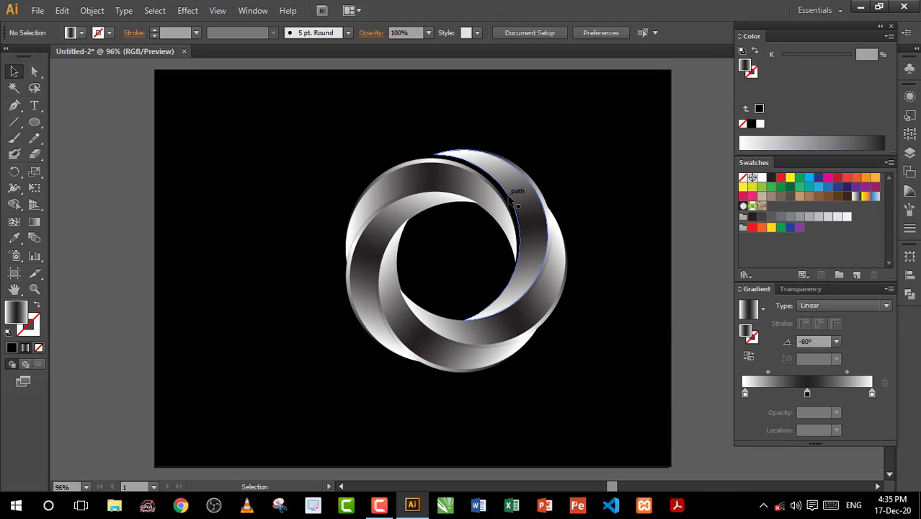
pyautogui.click(460, 181)
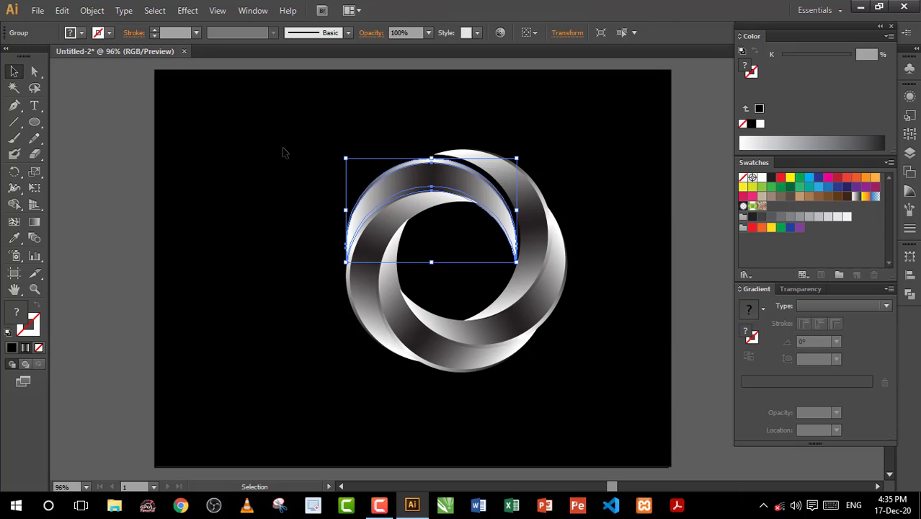
pyautogui.moveTo(361, 276); pyautogui.dragTo(275, 241)
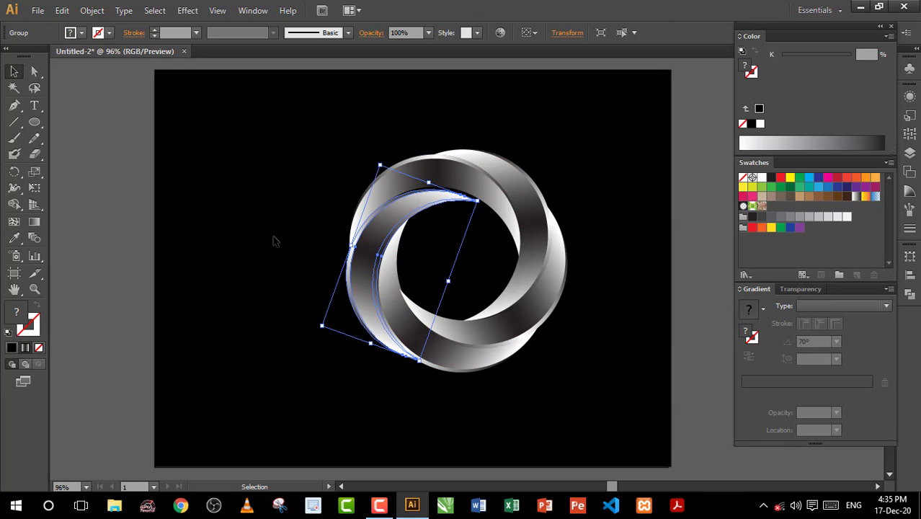
# Step: Select all ring pieces to check the group, then deselect the finished ring
pyautogui.moveTo(291, 133); pyautogui.dragTo(611, 423)
pyautogui.press('a')
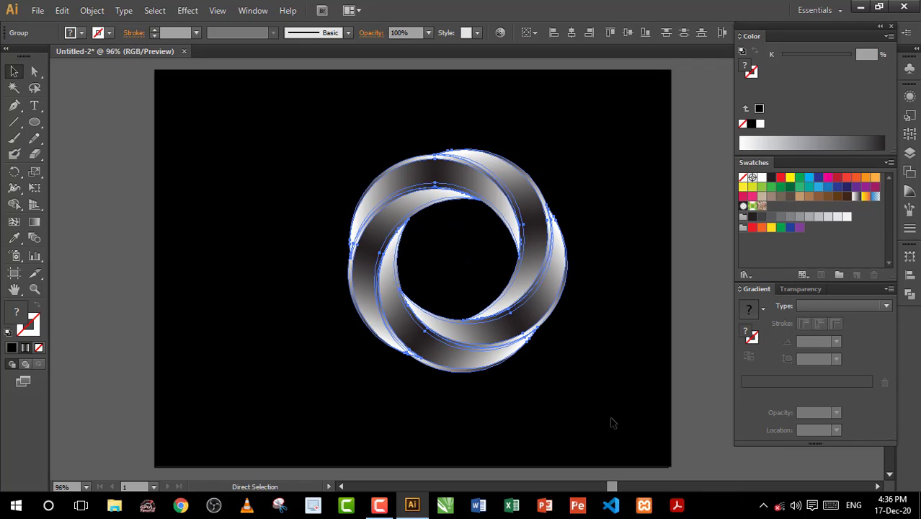
pyautogui.press('v')
pyautogui.click(655, 368)
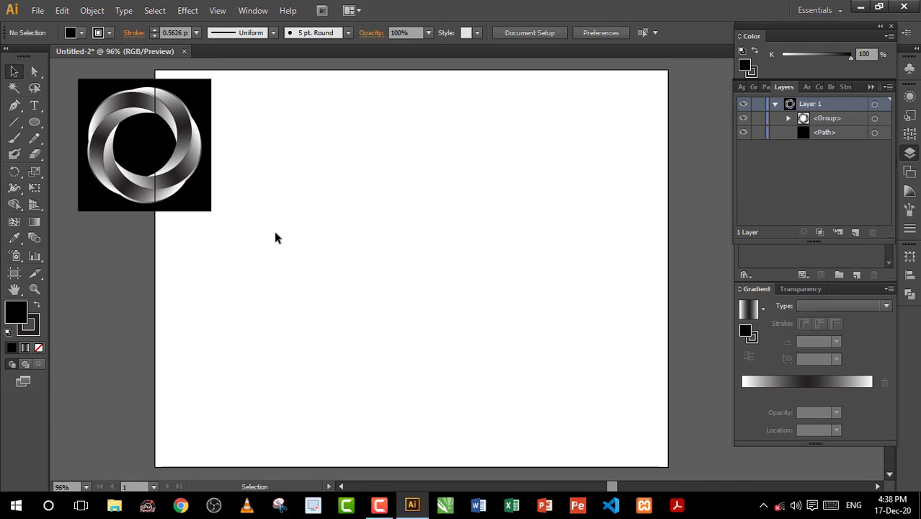
# Step: Draw an unfilled circle near the artboard centre
pyautogui.click(34, 124)
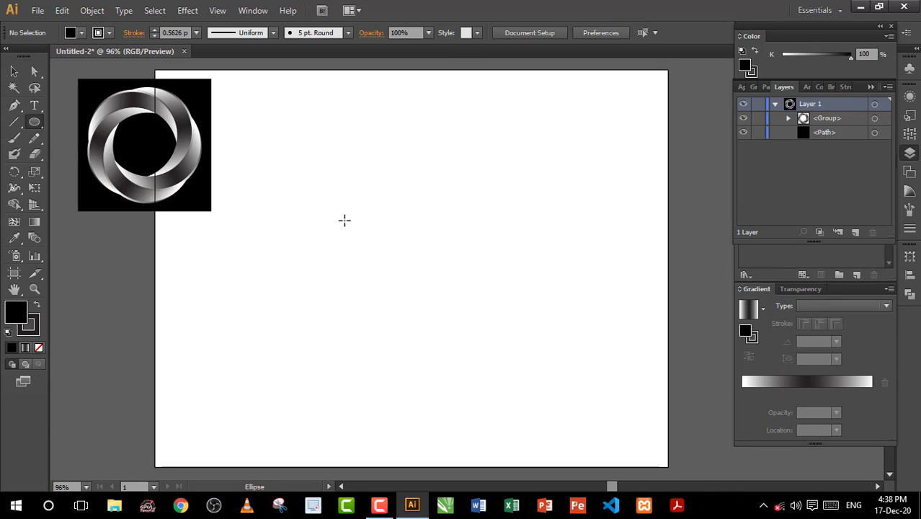
pyautogui.moveTo(331, 175); pyautogui.dragTo(511, 355)
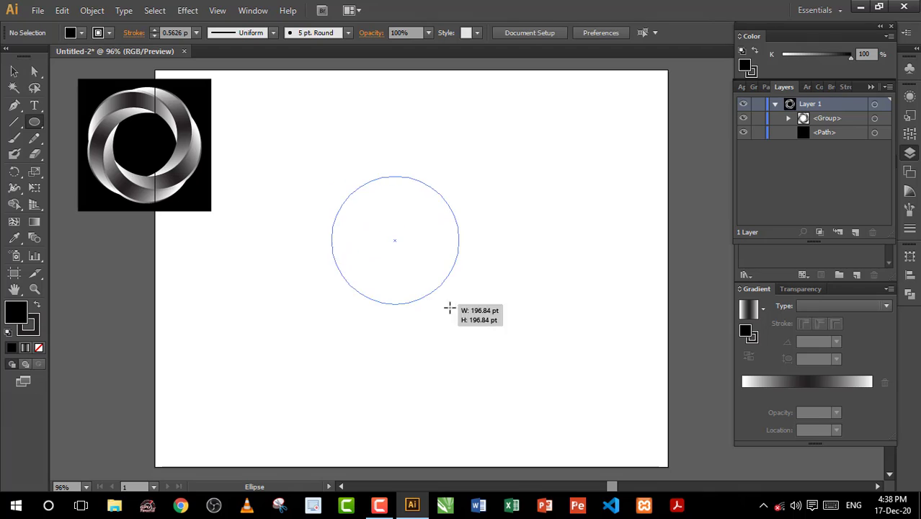
pyautogui.click(10, 75)
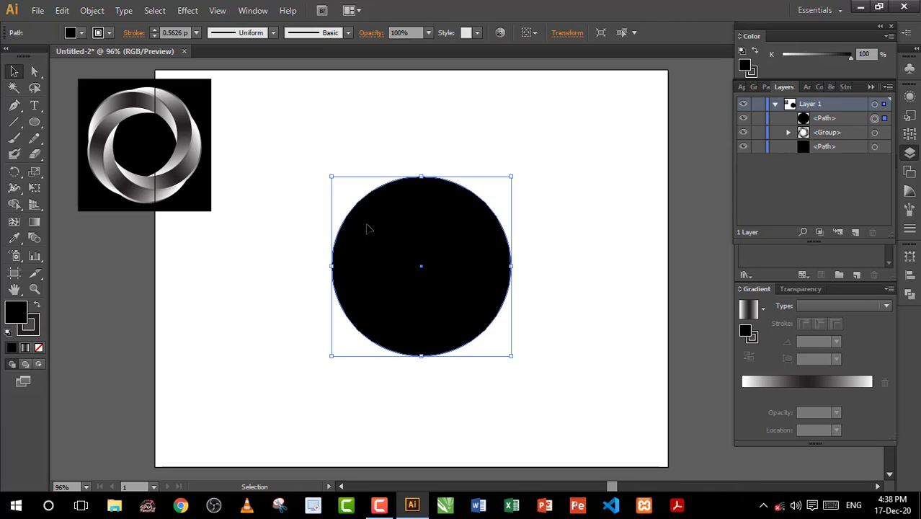
pyautogui.press('/')
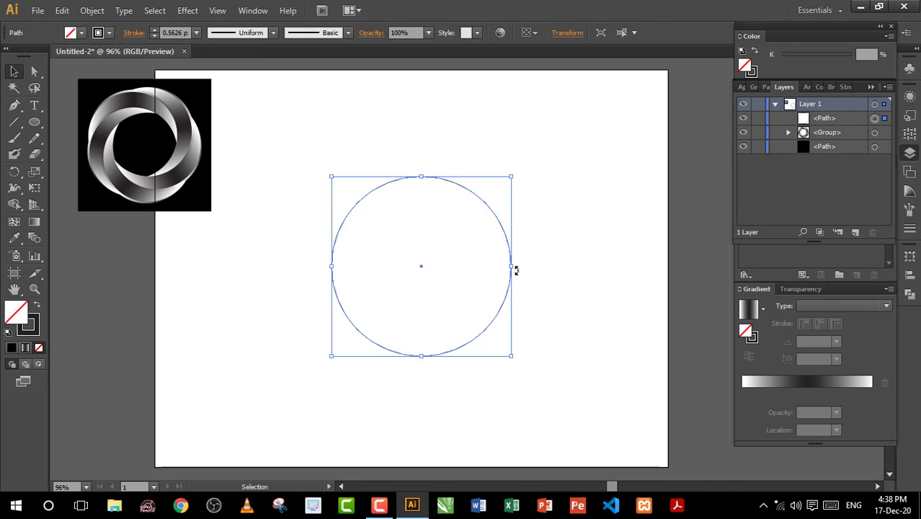
# Step: Paste a copy of the circle in front and squeeze it into a narrow vertical ellipse
pyautogui.hotkey('ctrl', 'c')
pyautogui.hotkey('ctrl', 'f')
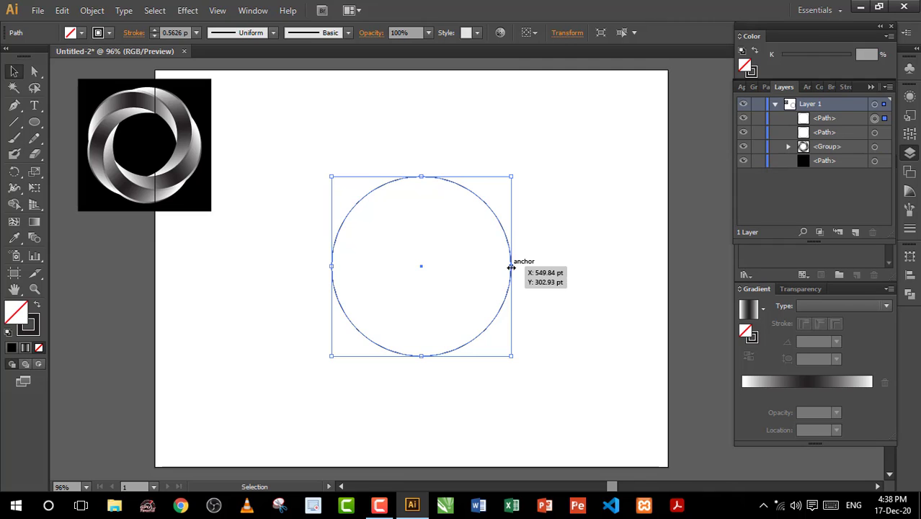
pyautogui.moveTo(511, 267); pyautogui.dragTo(468, 266)
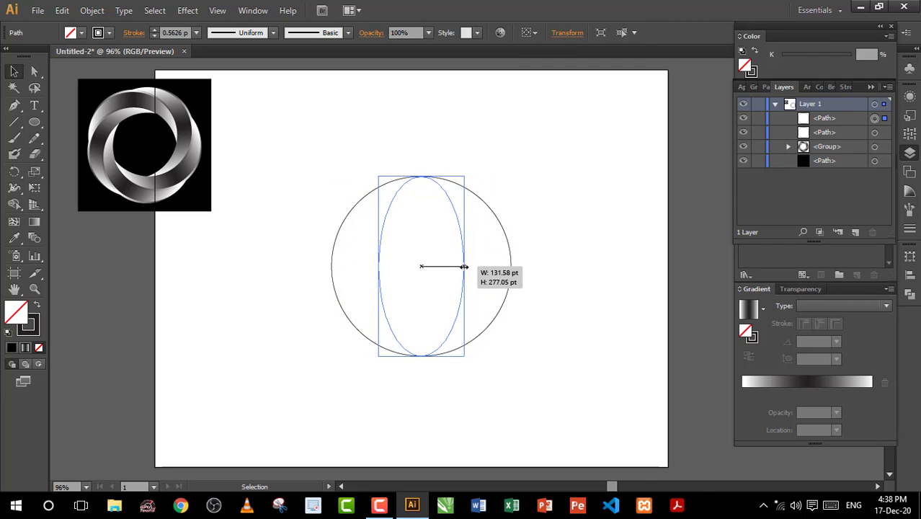
pyautogui.hotkey('ctrl', 'shift', 'a')
pyautogui.click(15, 105)
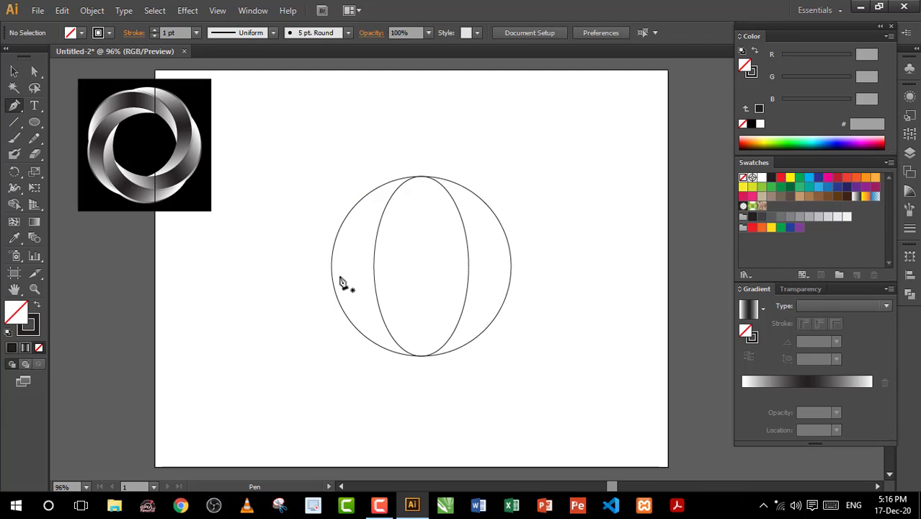
# Step: Draw the first scallop curve from the circle's left edge to the ellipse's left side
pyautogui.moveTo(332, 267); pyautogui.dragTo(332, 176)
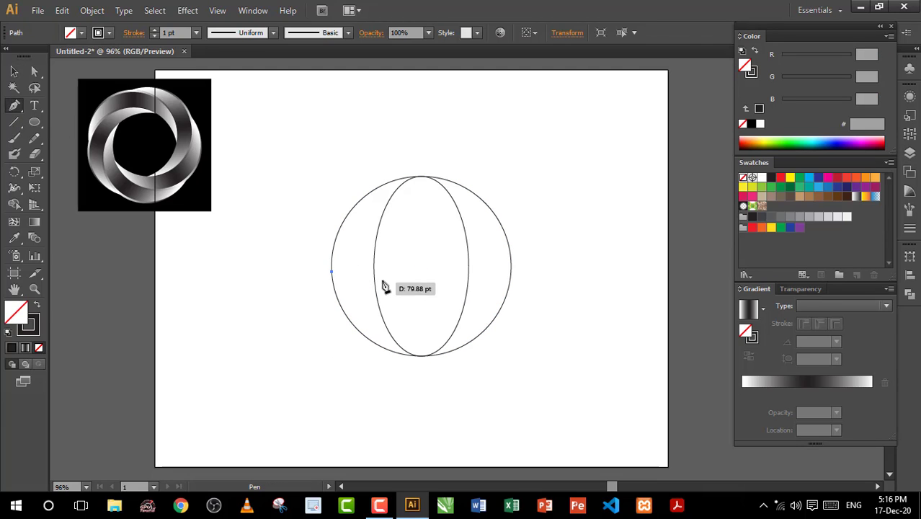
pyautogui.moveTo(374, 273); pyautogui.dragTo(373, 177)
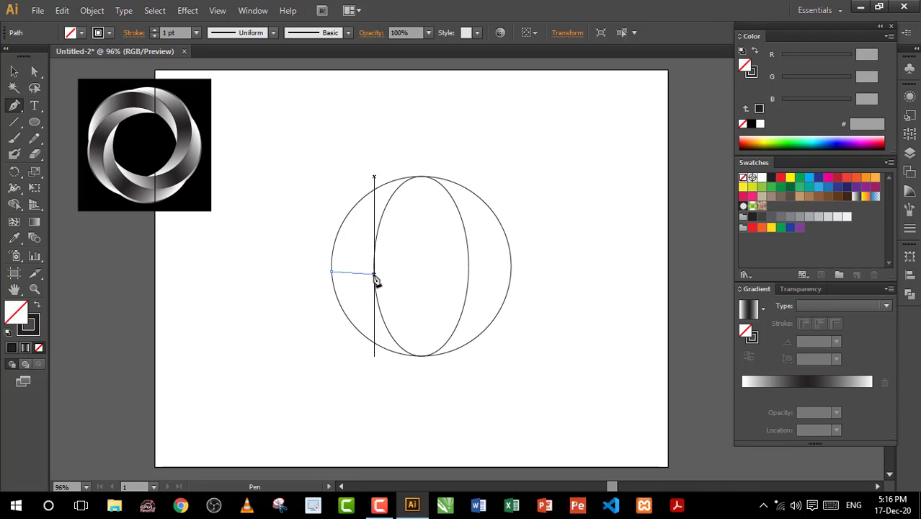
pyautogui.moveTo(374, 279); pyautogui.dragTo(401, 293)
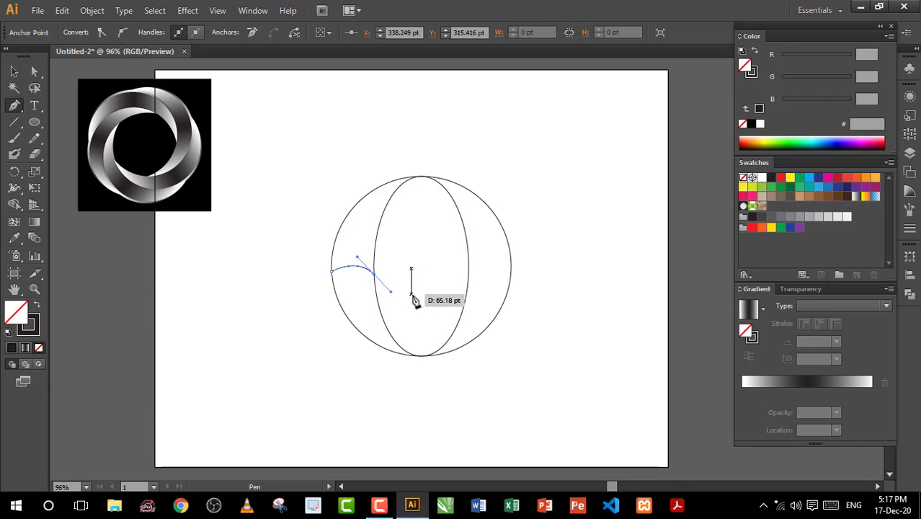
pyautogui.moveTo(376, 283); pyautogui.dragTo(375, 281)
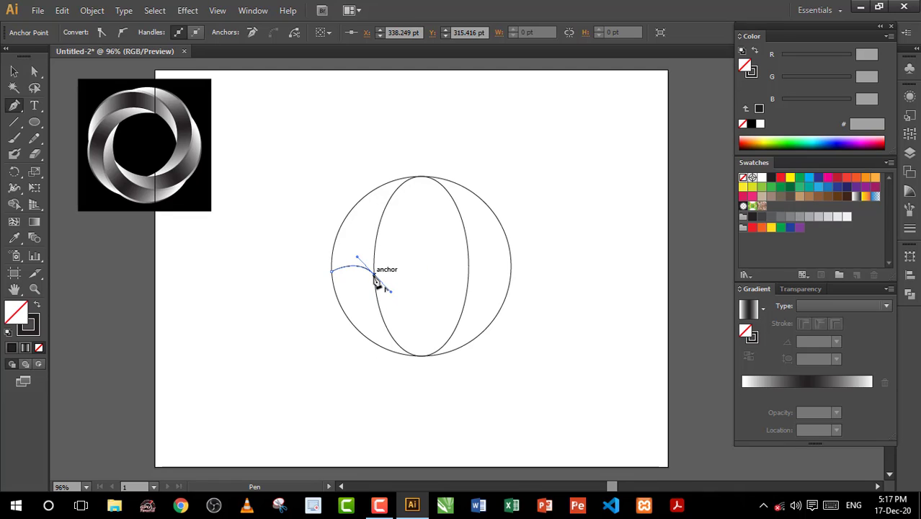
pyautogui.click(375, 281)
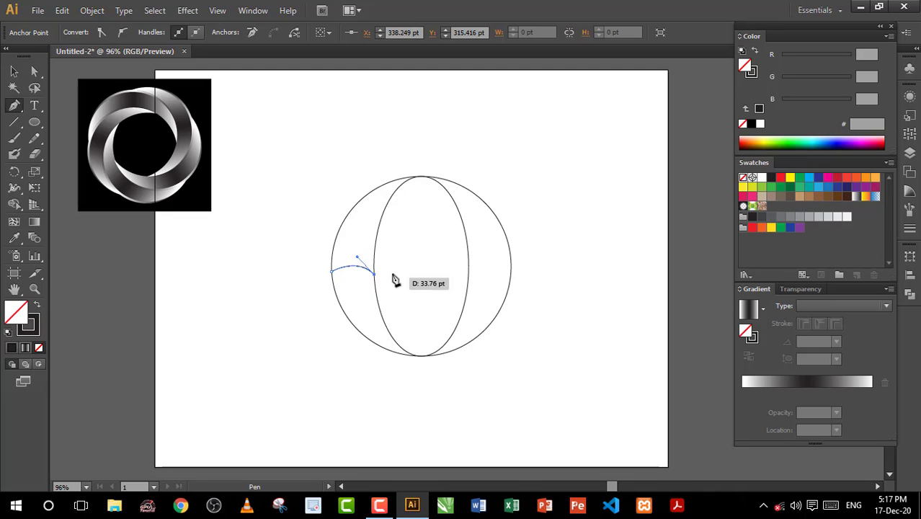
# Step: Continue the scallops across the ellipse to the circle's right edge, then select all paths
pyautogui.click(468, 274)
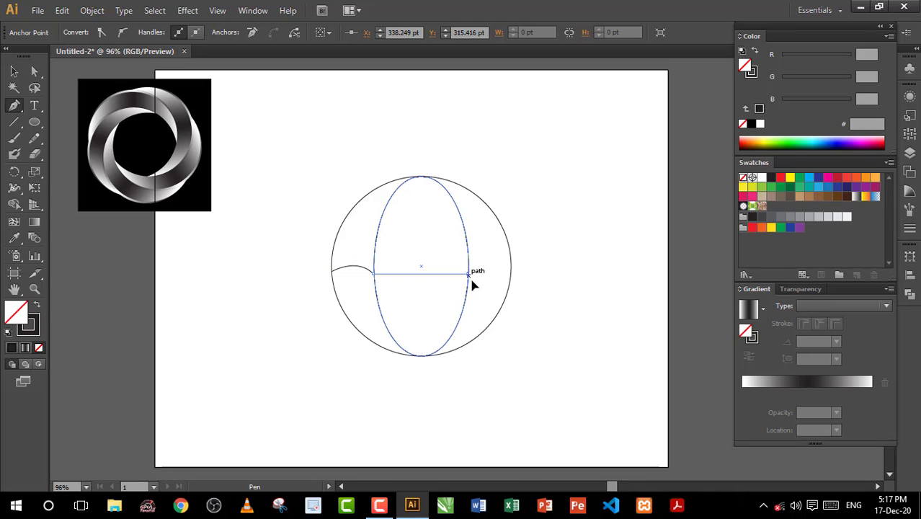
pyautogui.moveTo(468, 276); pyautogui.dragTo(516, 303)
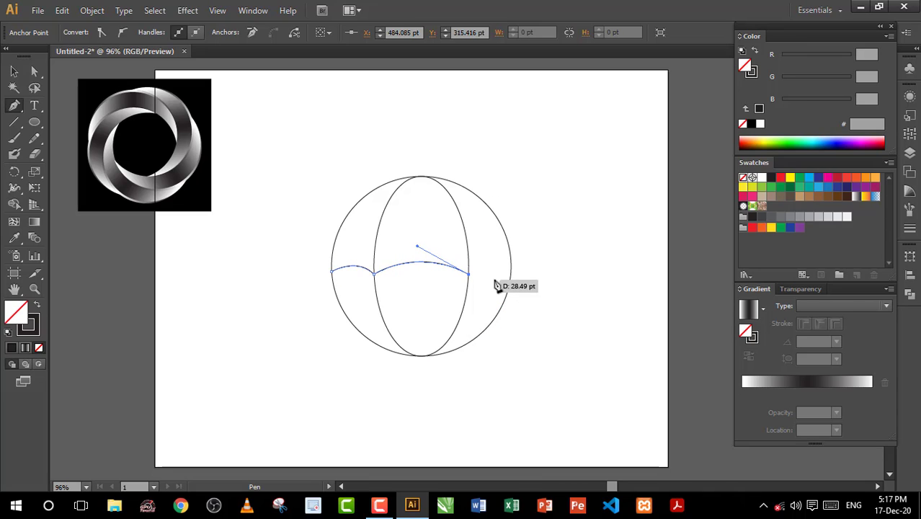
pyautogui.click(511, 275)
pyautogui.moveTo(511, 276); pyautogui.dragTo(528, 294)
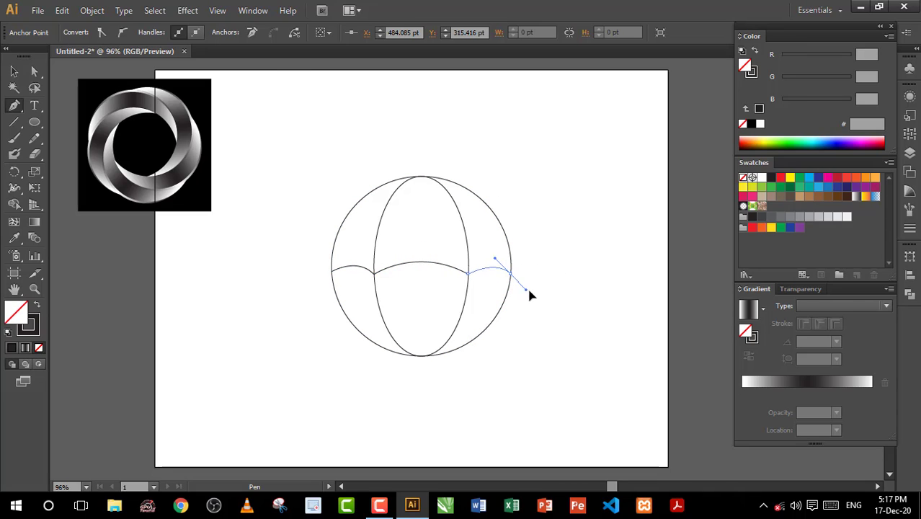
pyautogui.click(13, 72)
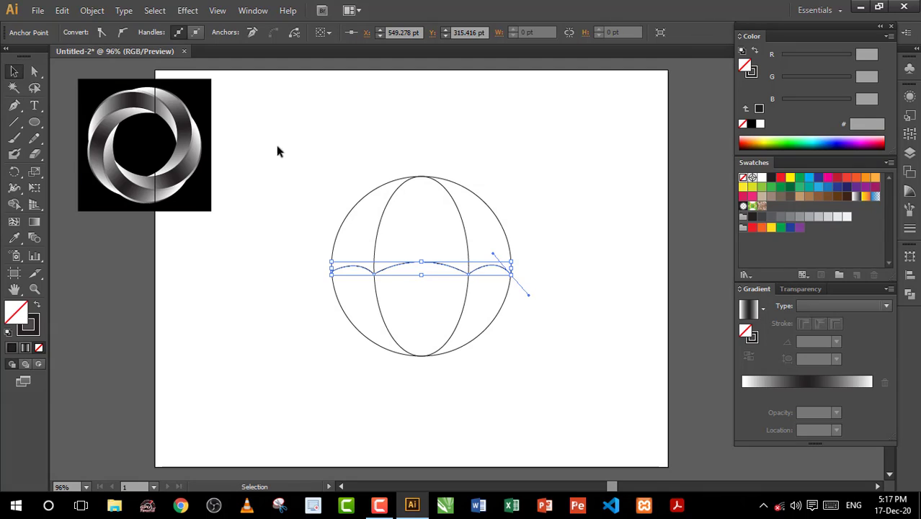
pyautogui.moveTo(283, 140); pyautogui.dragTo(566, 353)
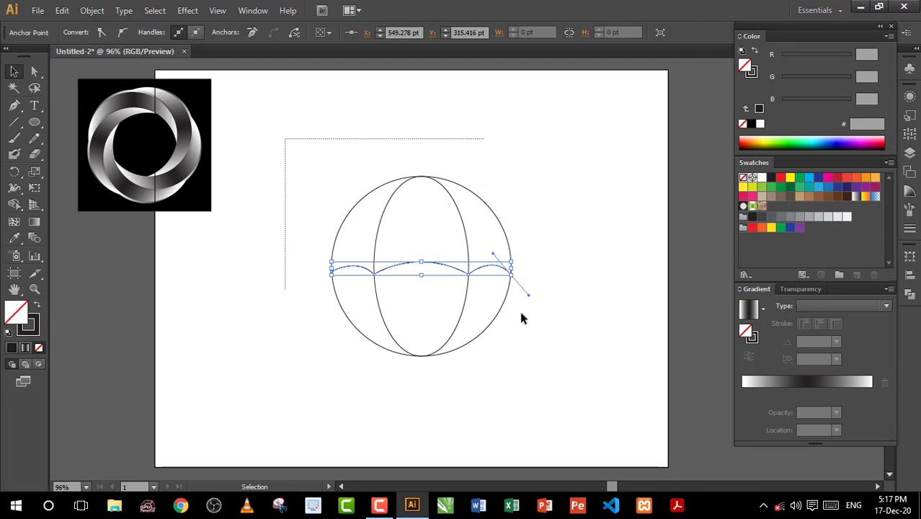
# Step: Fill the left, middle and right canopy panels yellow with Shape Builder
pyautogui.click(14, 204)
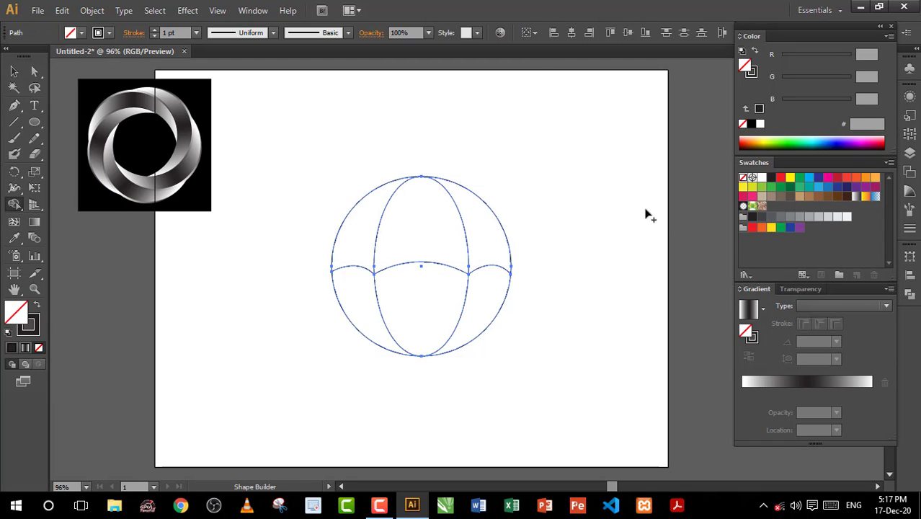
pyautogui.click(790, 178)
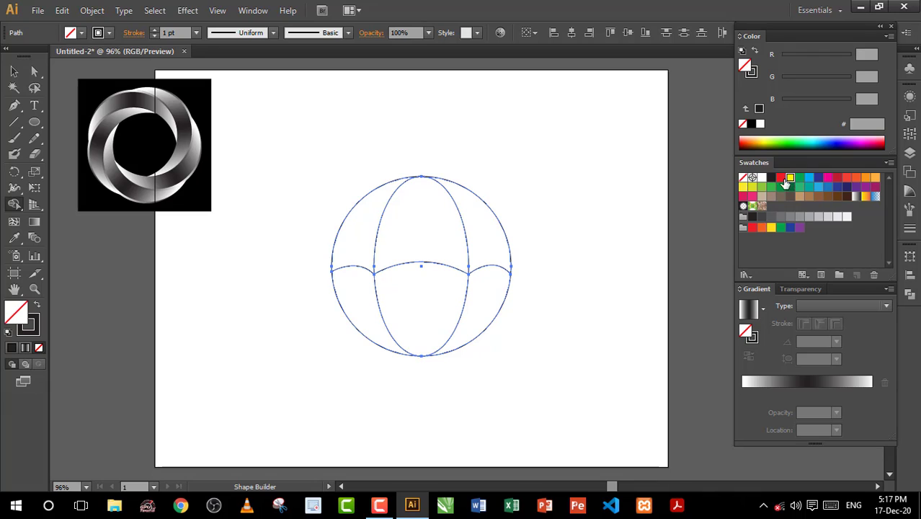
pyautogui.click(363, 227)
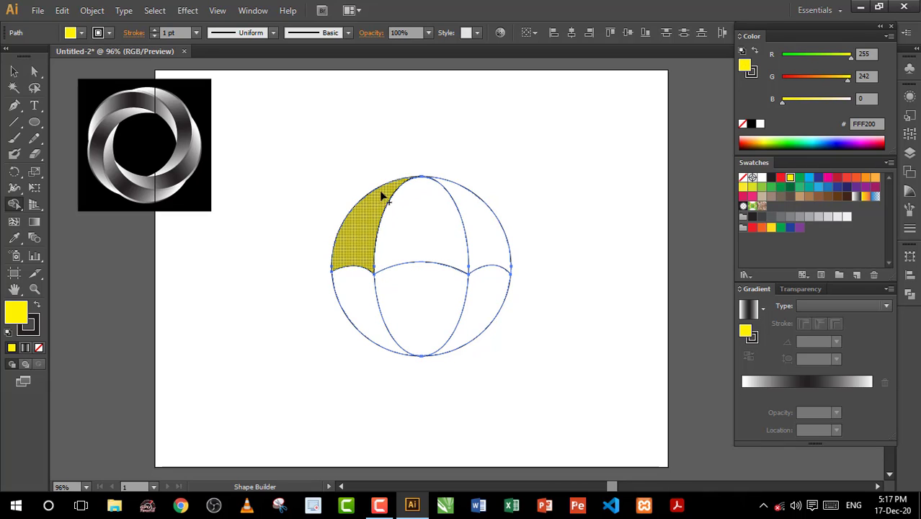
pyautogui.click(414, 226)
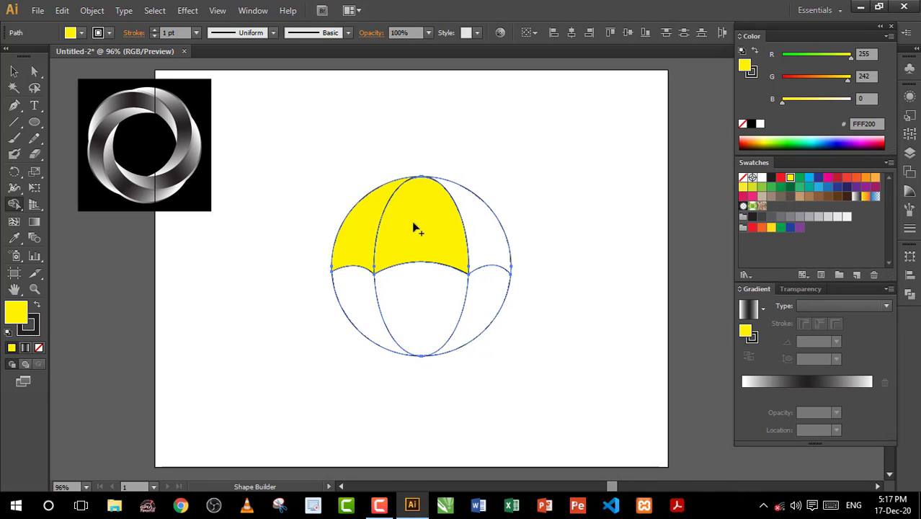
pyautogui.click(490, 229)
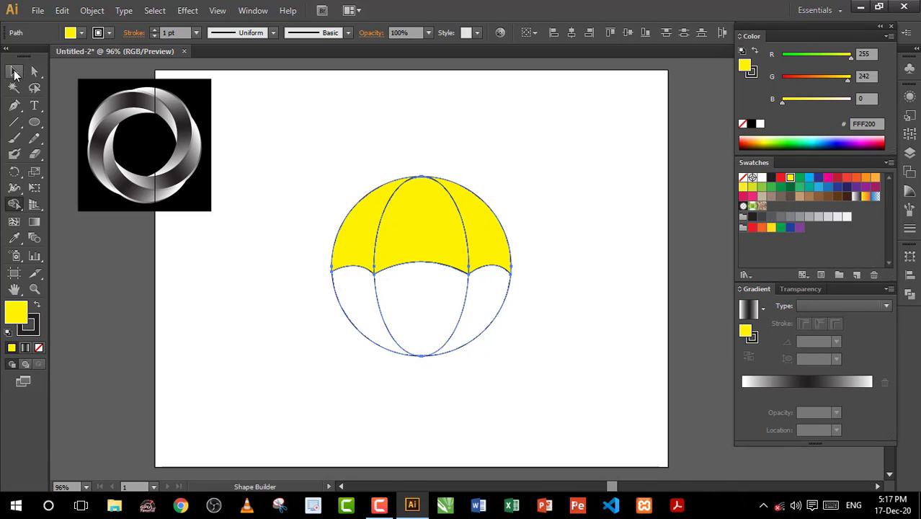
# Step: Delete the lower half of the circle
pyautogui.click(14, 72)
pyautogui.moveTo(306, 392); pyautogui.dragTo(502, 333)
pyautogui.press('Delete')
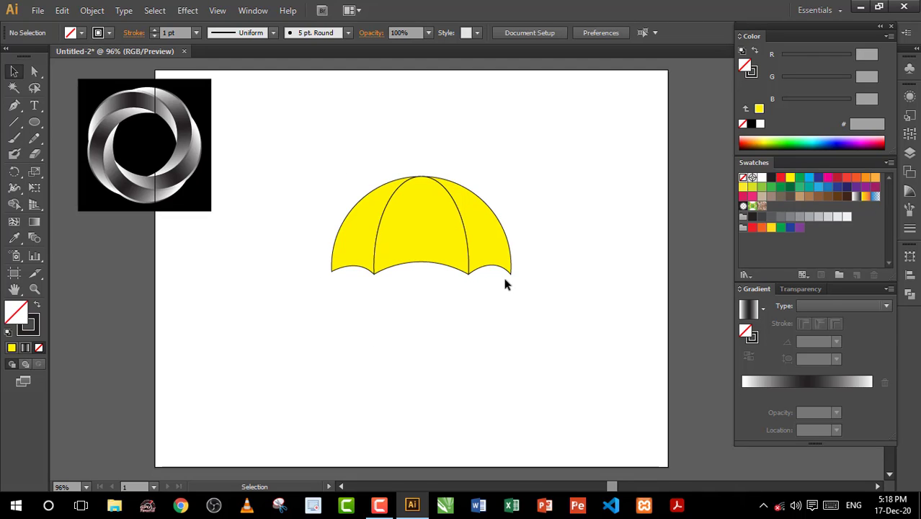
# Step: Give the left umbrella panel a gradient fill with a dark blue right stop
pyautogui.click(353, 240)
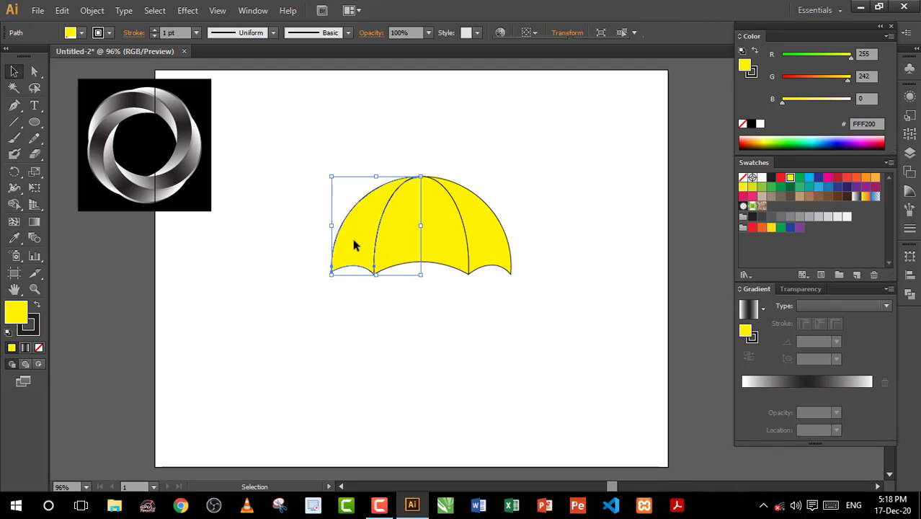
pyautogui.click(786, 381)
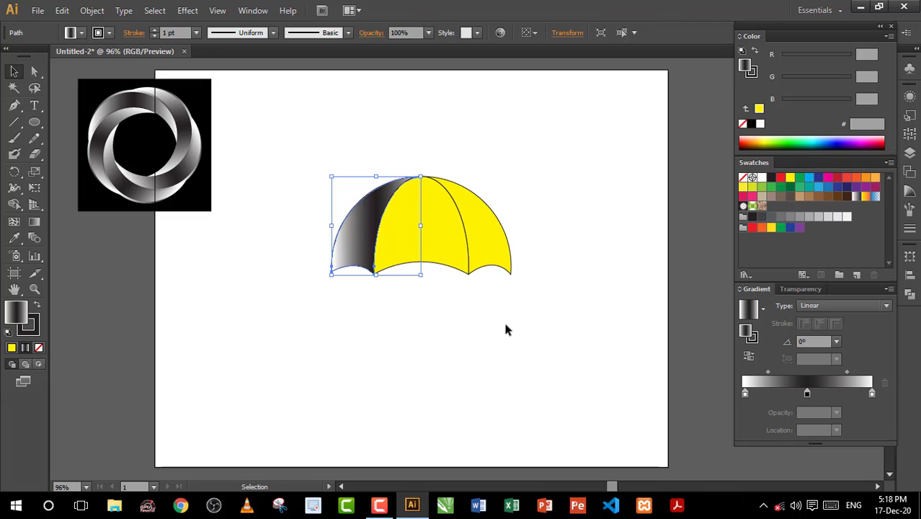
pyautogui.click(871, 394)
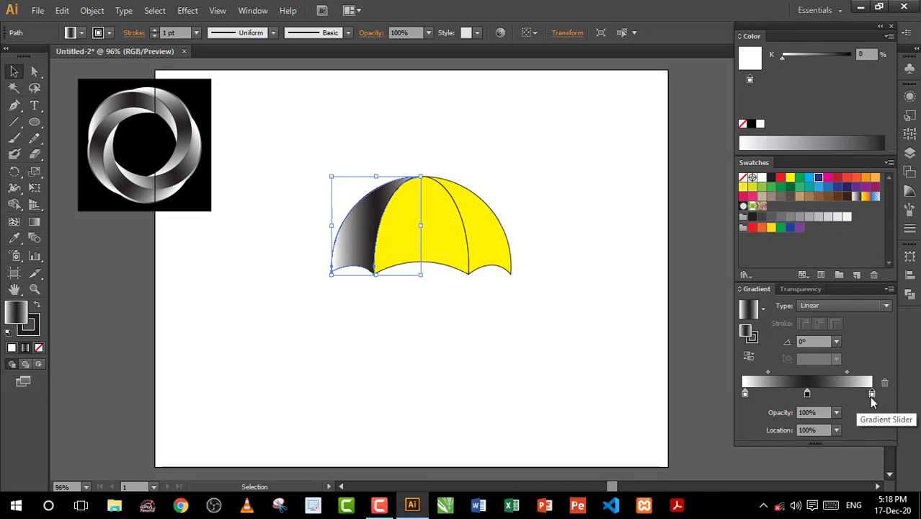
pyautogui.keyDown('alt'); pyautogui.click(817, 177); pyautogui.keyUp('alt')
pyautogui.moveTo(796, 82)
pyautogui.mouseDown()
pyautogui.moveTo(785, 83)
pyautogui.moveTo(810, 106)
pyautogui.mouseUp()
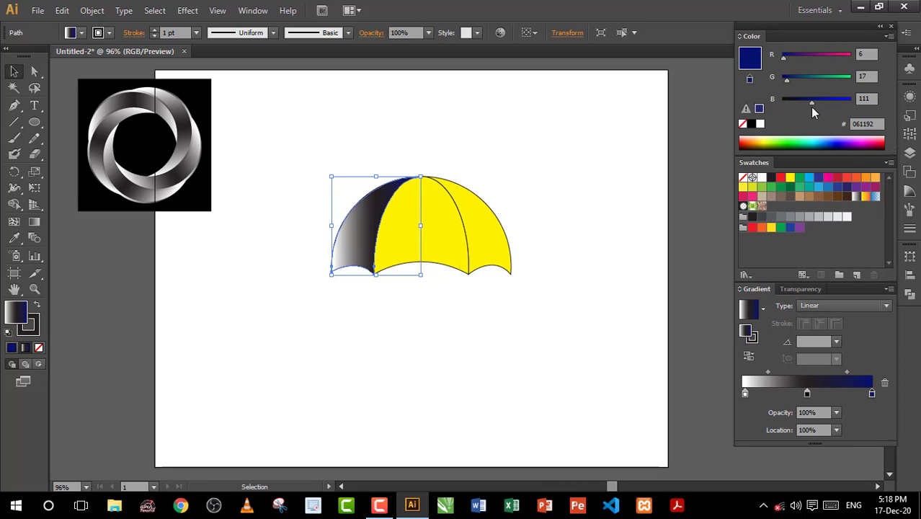
# Step: Replace the gradient's middle and white stops with new stops at the centre and far left
pyautogui.moveTo(807, 394); pyautogui.dragTo(807, 412)
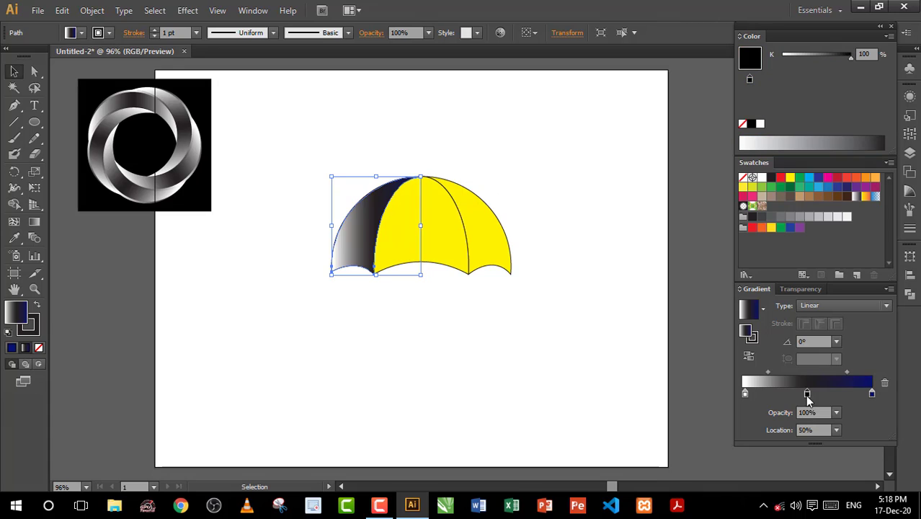
pyautogui.click(870, 393)
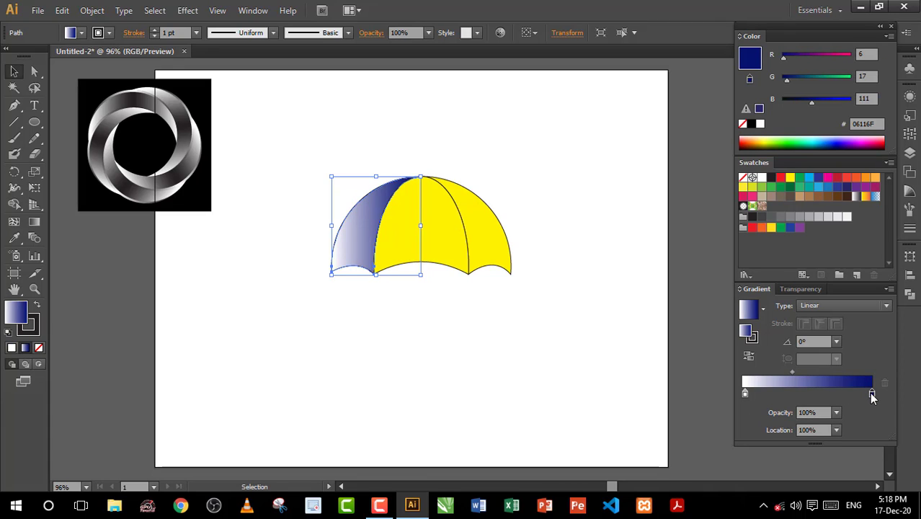
pyautogui.moveTo(820, 393); pyautogui.dragTo(805, 393)
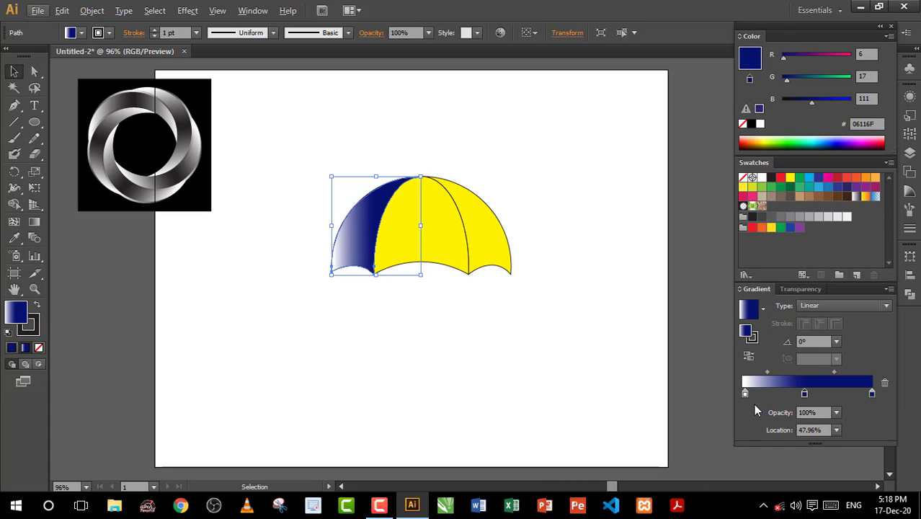
pyautogui.moveTo(745, 394); pyautogui.dragTo(748, 423)
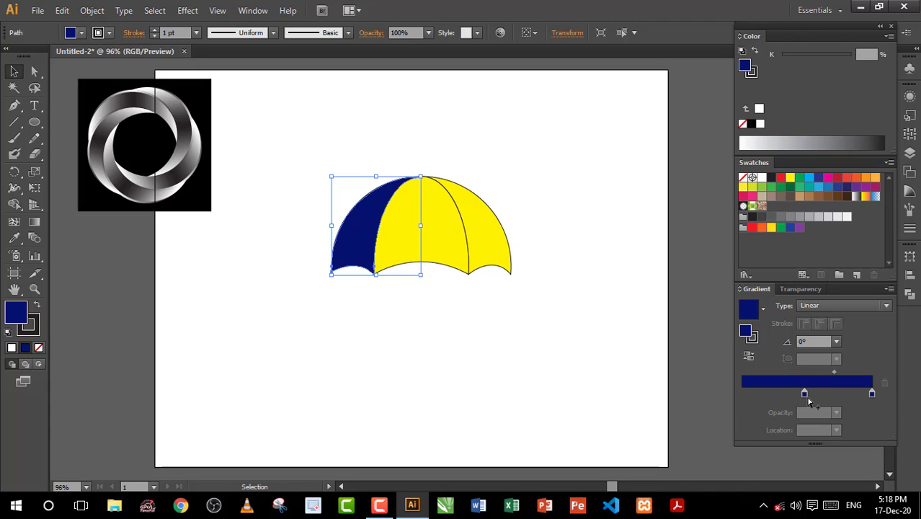
pyautogui.click(804, 394)
pyautogui.moveTo(793, 395); pyautogui.dragTo(745, 394)
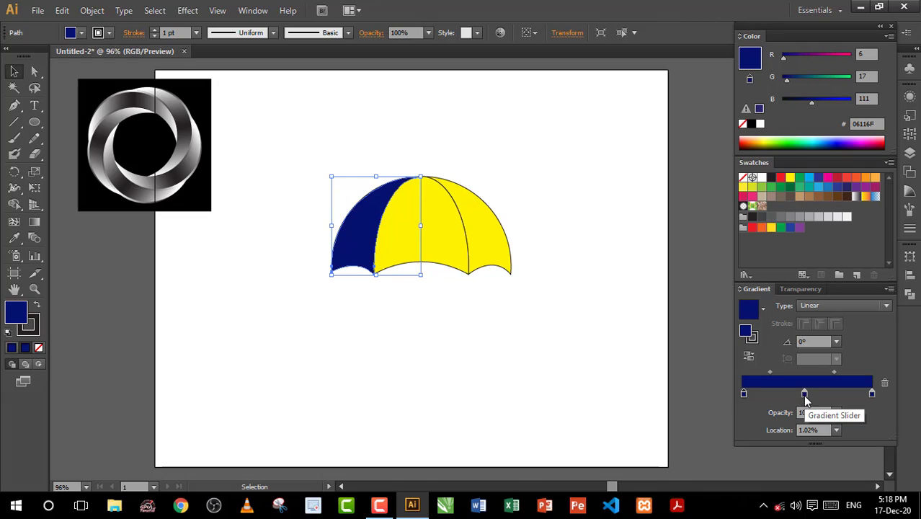
# Step: Brighten the middle stop to vivid blue (B 224), nudging it right and adjusting the midpoint
pyautogui.click(804, 394)
pyautogui.moveTo(811, 103)
pyautogui.mouseDown()
pyautogui.moveTo(852, 104)
pyautogui.moveTo(839, 107)
pyautogui.mouseUp()
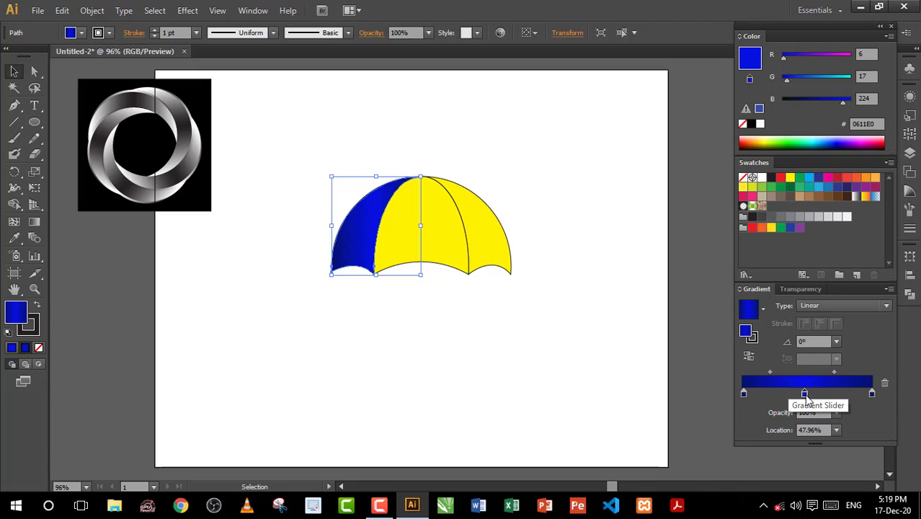
pyautogui.moveTo(805, 394); pyautogui.dragTo(810, 395)
pyautogui.click(774, 373)
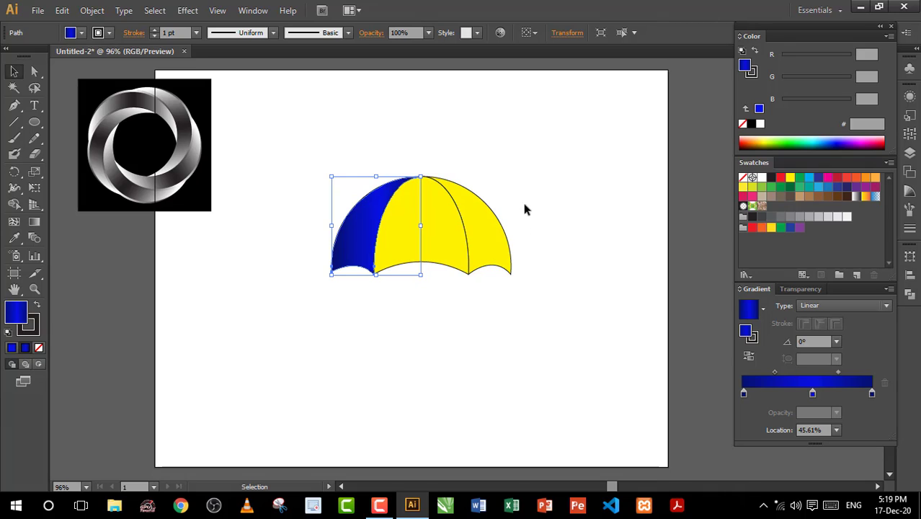
pyautogui.moveTo(525, 205)
pyautogui.mouseDown()
pyautogui.moveTo(455, 283)
pyautogui.moveTo(459, 326)
pyautogui.mouseUp()
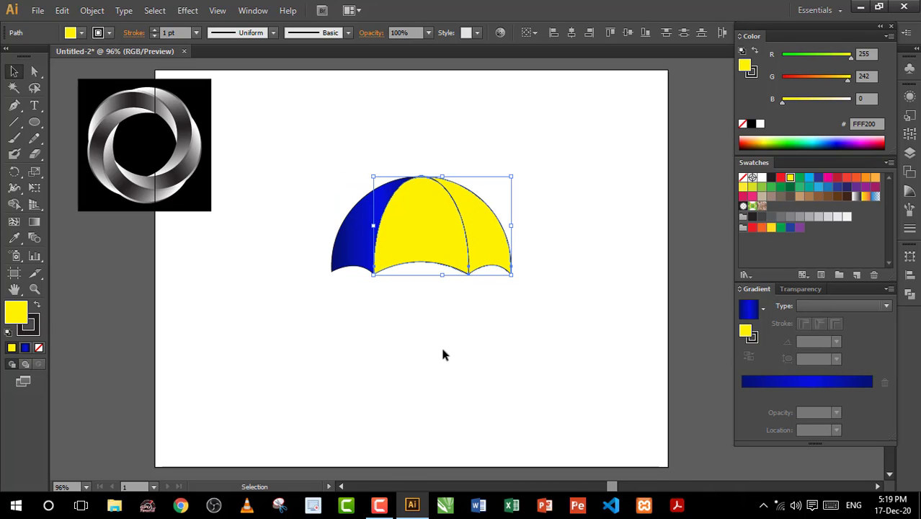
# Step: Copy the left panel's blue gradient onto the yellow panels with the Eyedropper
pyautogui.click(11, 241)
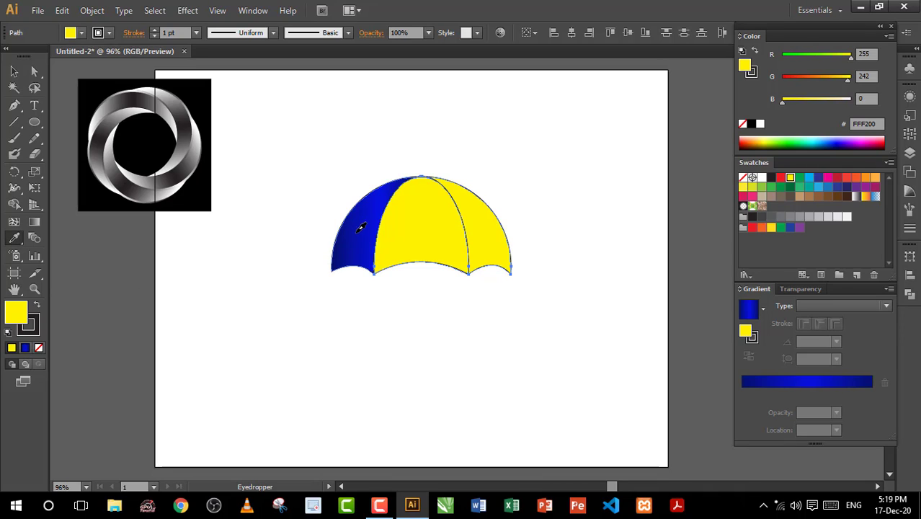
pyautogui.click(361, 228)
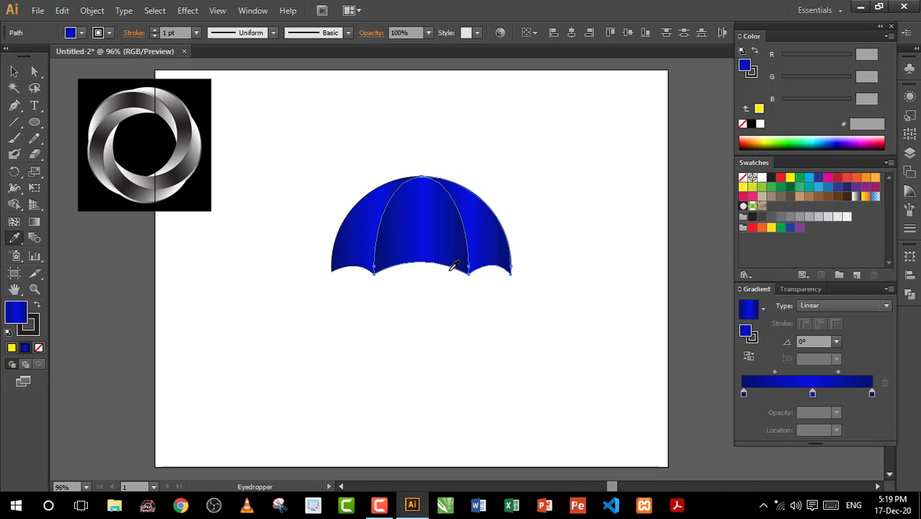
pyautogui.click(14, 71)
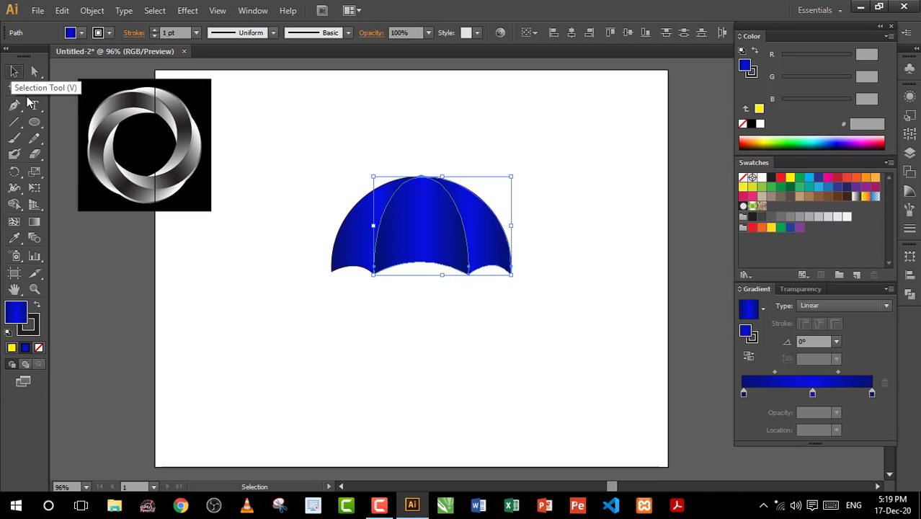
# Step: Set the stroke of all three canopy panels to None
pyautogui.moveTo(289, 126); pyautogui.dragTo(521, 295)
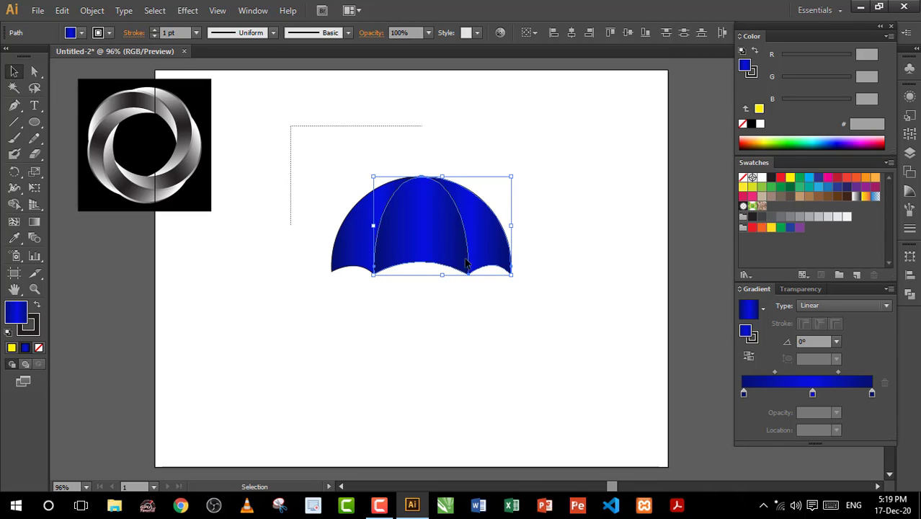
pyautogui.click(108, 32)
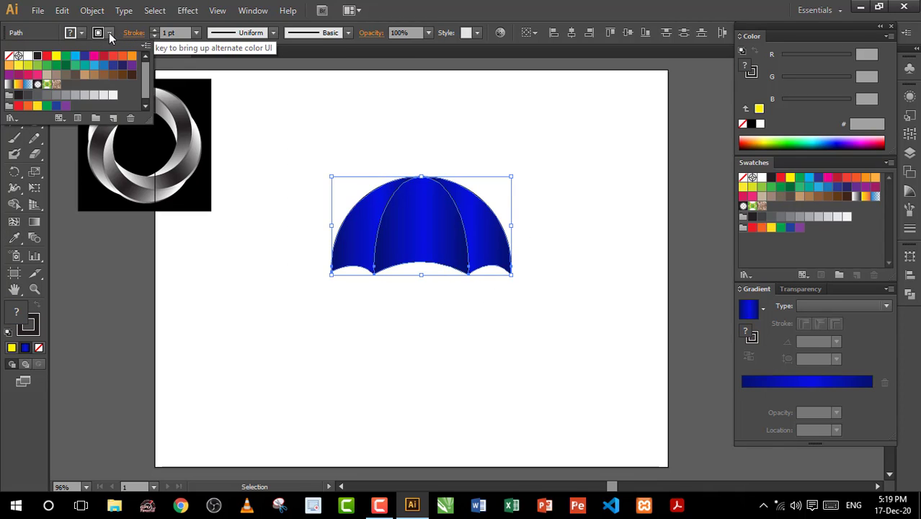
pyautogui.click(8, 57)
pyautogui.moveTo(308, 324); pyautogui.dragTo(563, 150)
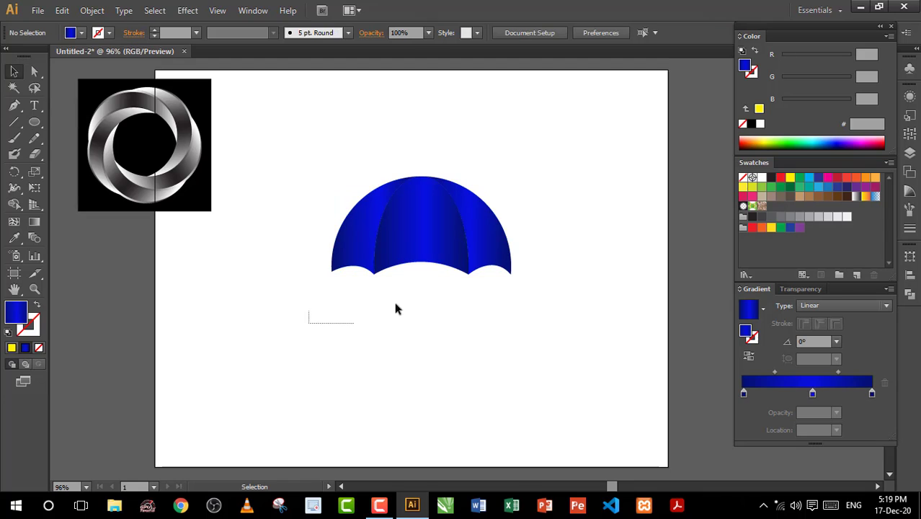
pyautogui.click(565, 154)
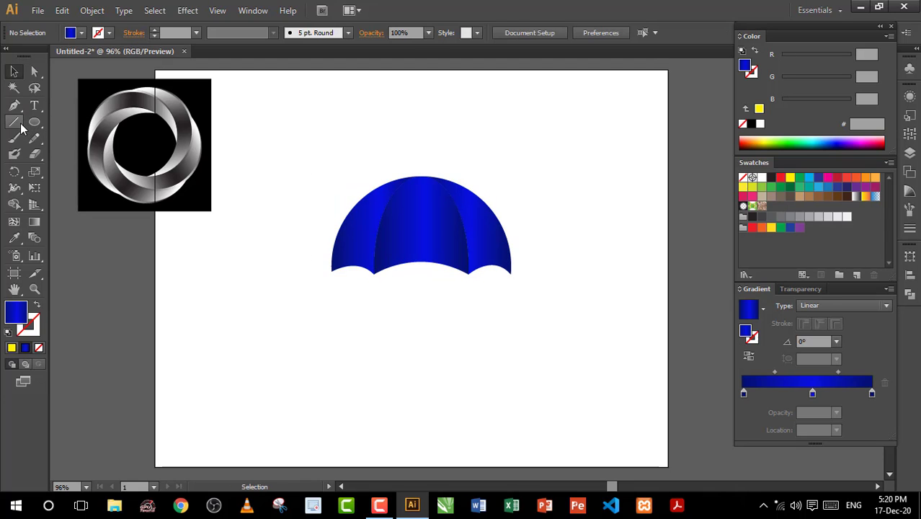
# Step: Draw a short vertical line below the umbrella with a 5 pt stroke
pyautogui.click(18, 122)
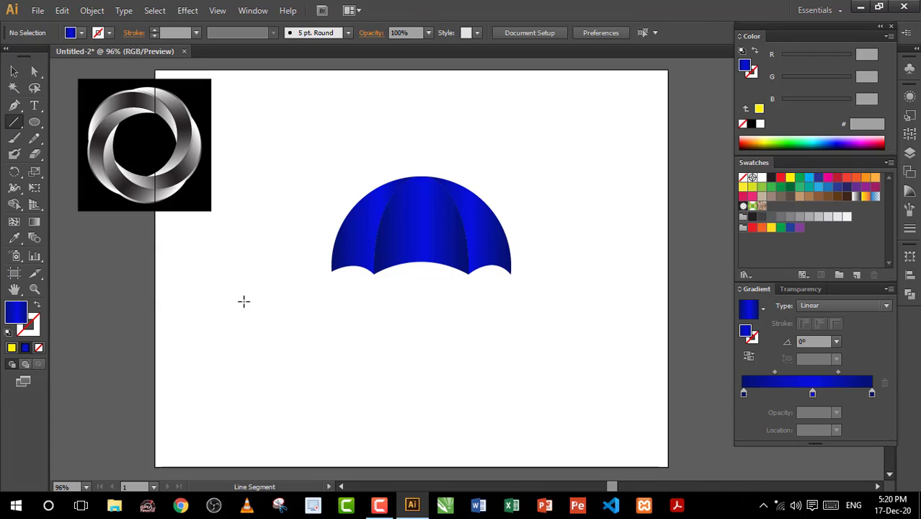
pyautogui.moveTo(243, 300); pyautogui.dragTo(244, 325)
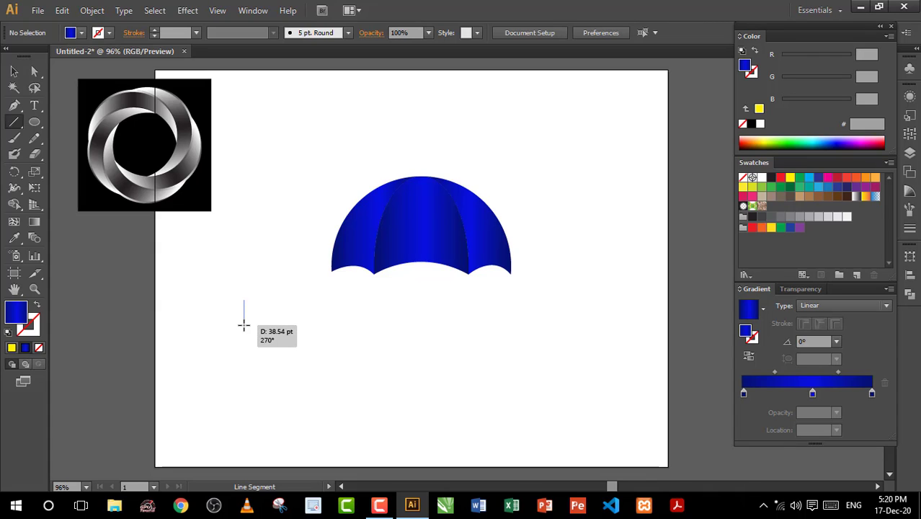
pyautogui.press('v')
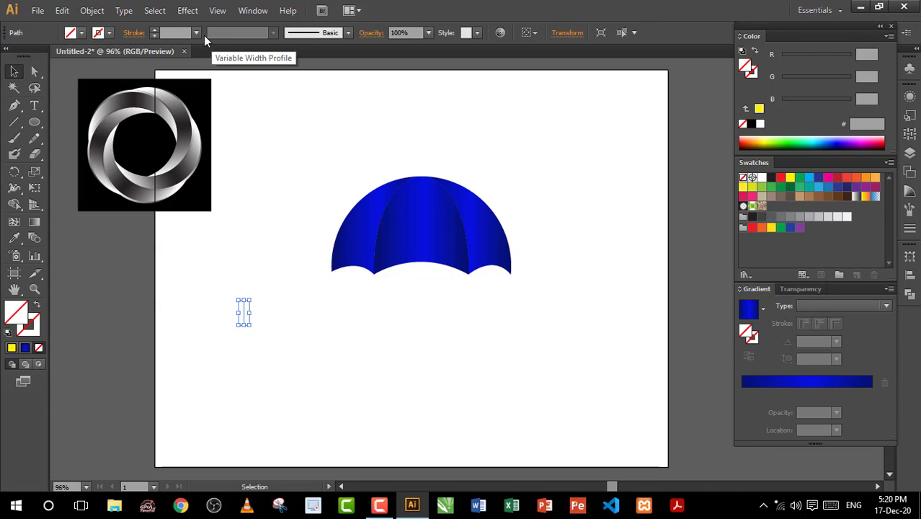
pyautogui.click(195, 32)
pyautogui.click(209, 150)
# Step: Add a ring at the bar's base, centre them horizontally, and fill the hole black
pyautogui.click(34, 123)
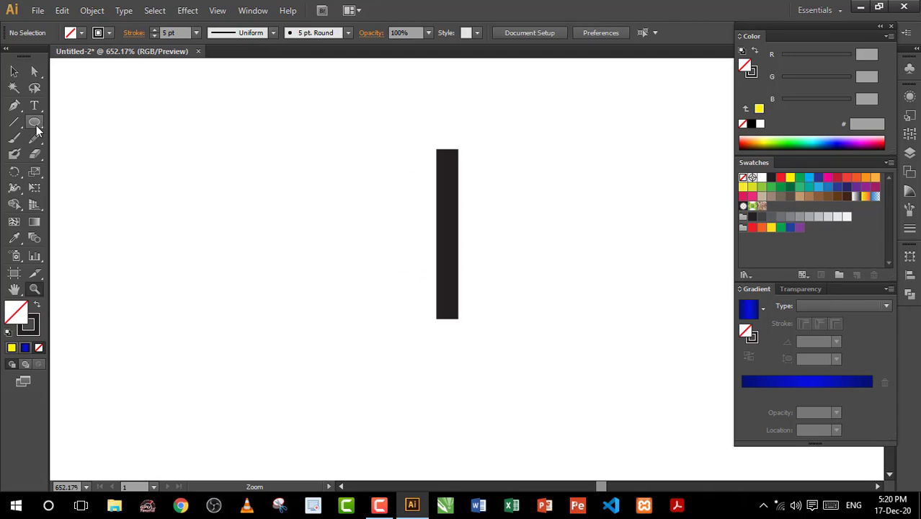
pyautogui.moveTo(431, 313); pyautogui.dragTo(493, 373)
pyautogui.press('v')
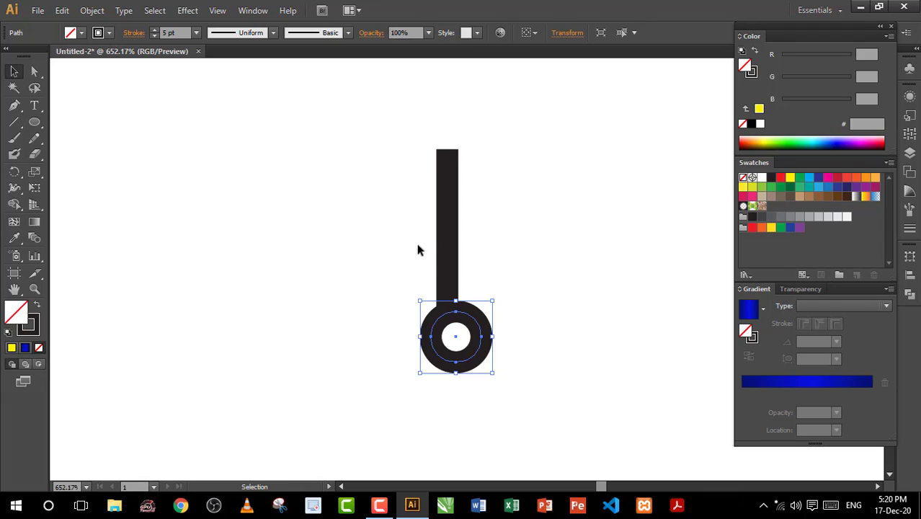
pyautogui.moveTo(466, 320); pyautogui.dragTo(493, 403)
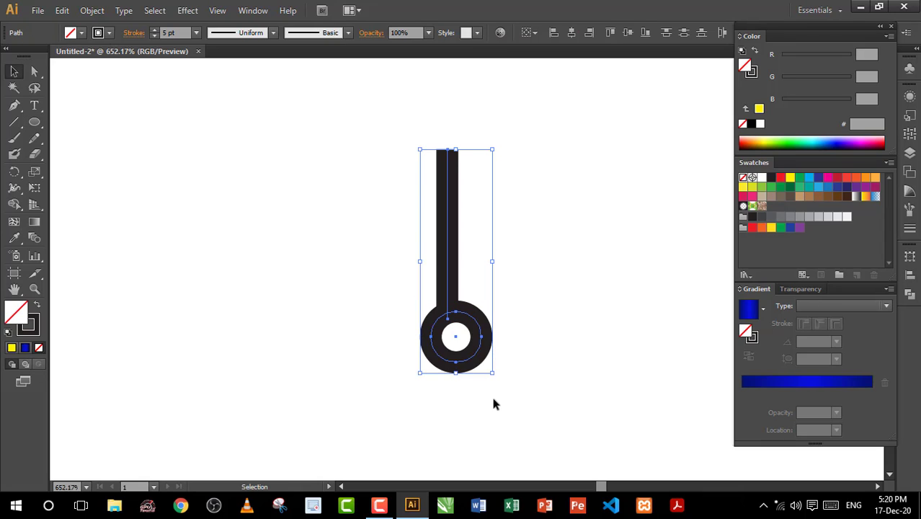
pyautogui.click(569, 34)
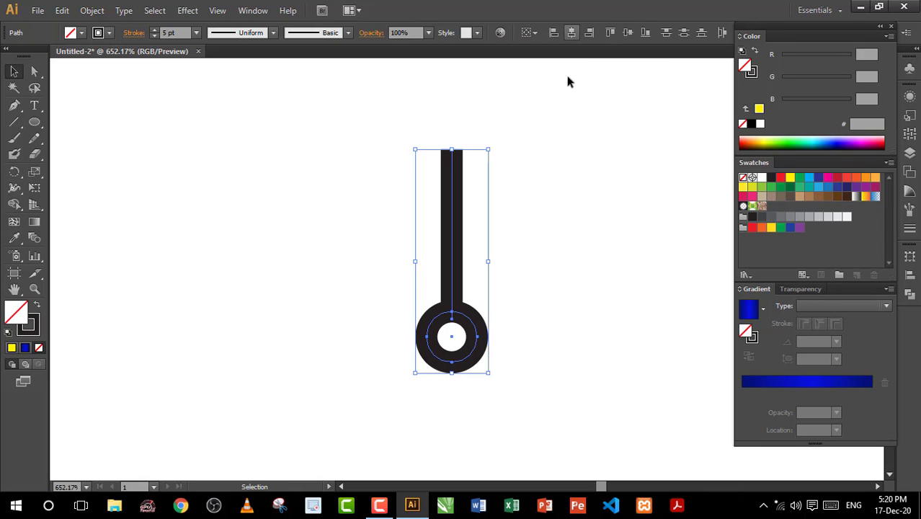
pyautogui.click(567, 82)
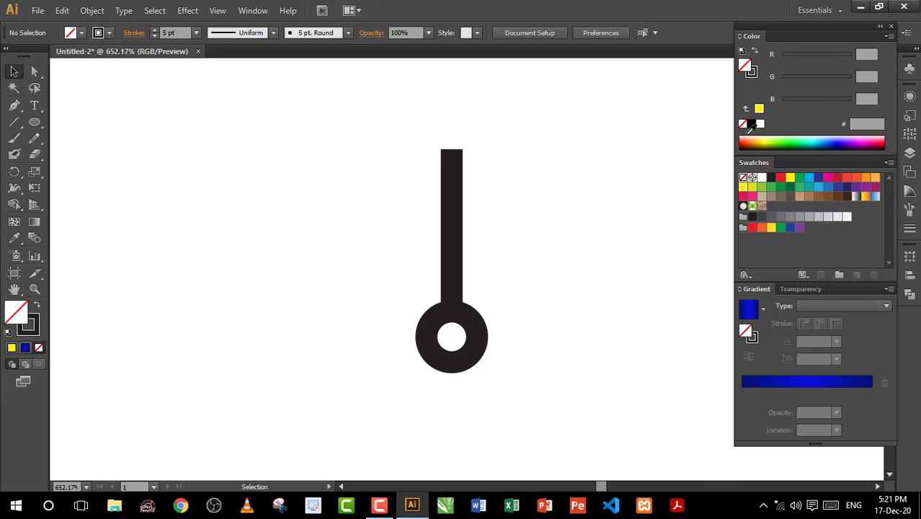
pyautogui.click(752, 124)
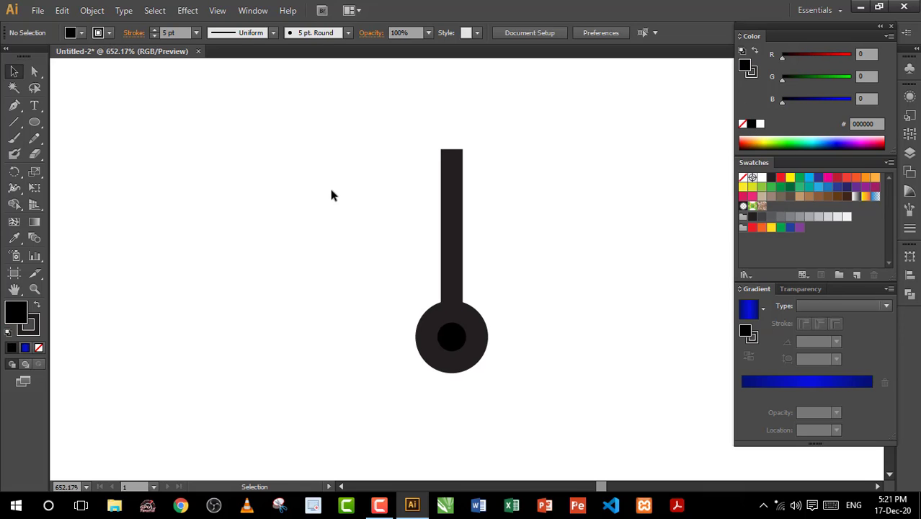
pyautogui.moveTo(329, 185); pyautogui.dragTo(550, 447)
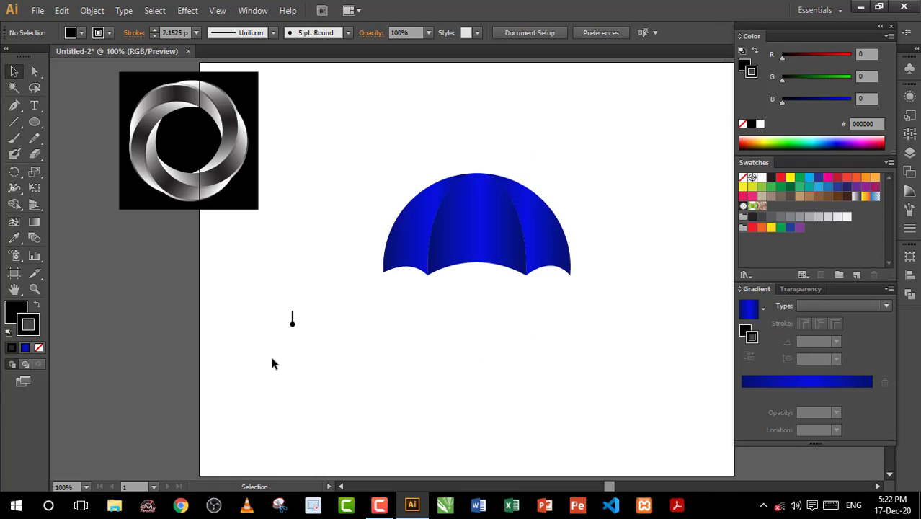
# Step: Move the handle piece to the canopy's left edge and send it behind the canopy
pyautogui.moveTo(270, 294); pyautogui.dragTo(340, 374)
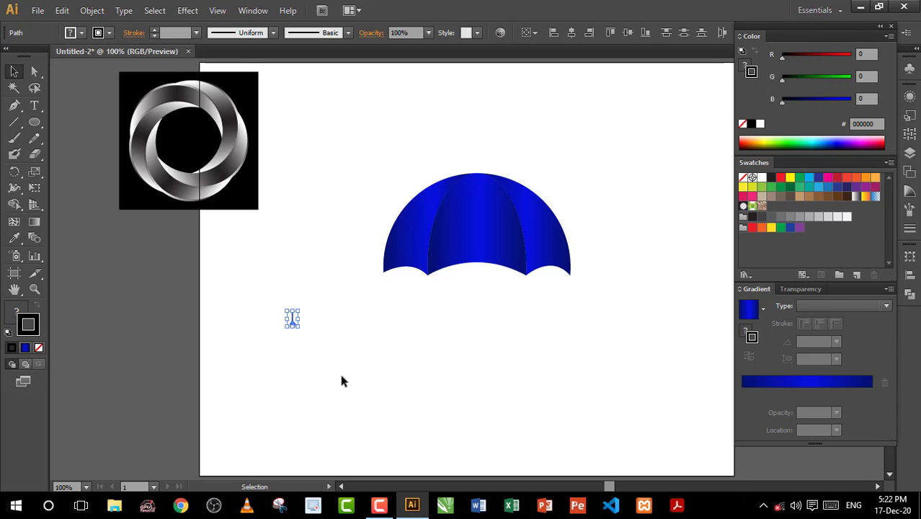
pyautogui.click(282, 322)
pyautogui.moveTo(292, 322); pyautogui.dragTo(387, 277)
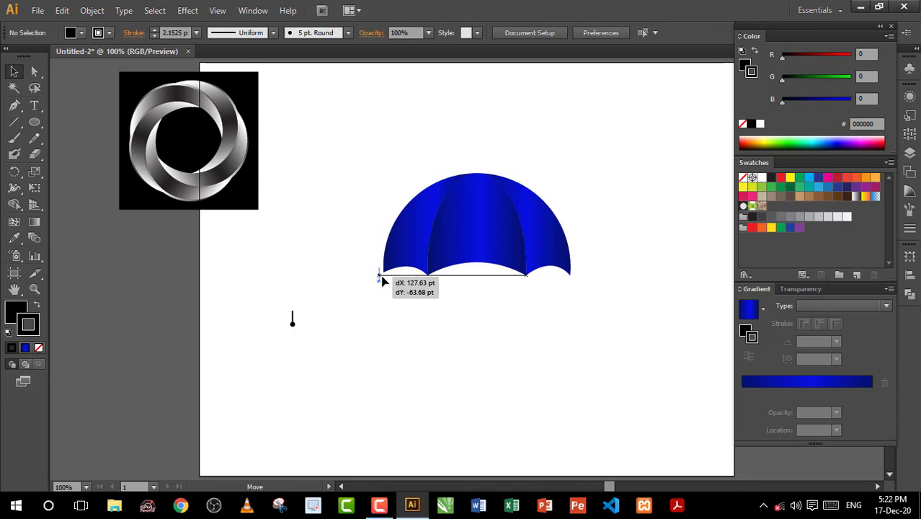
pyautogui.rightClick(321, 275)
pyautogui.moveTo(358, 387)
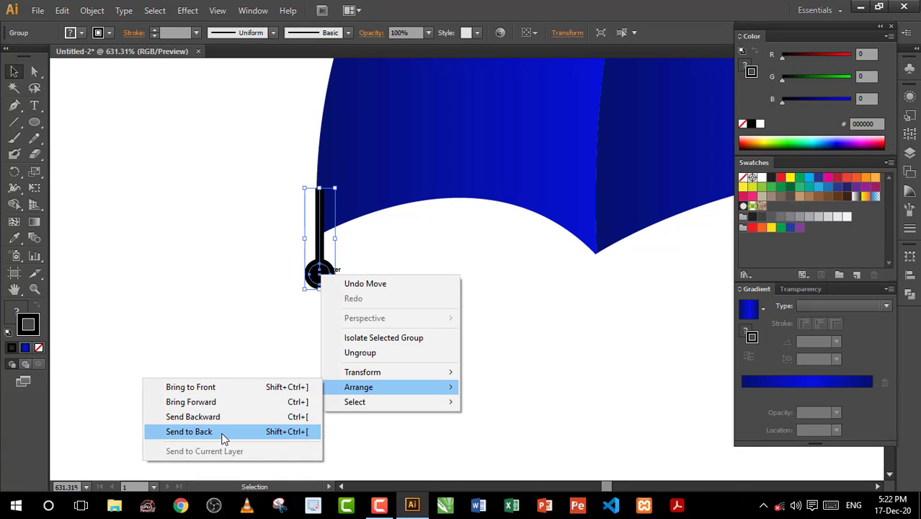
pyautogui.click(188, 431)
pyautogui.click(359, 334)
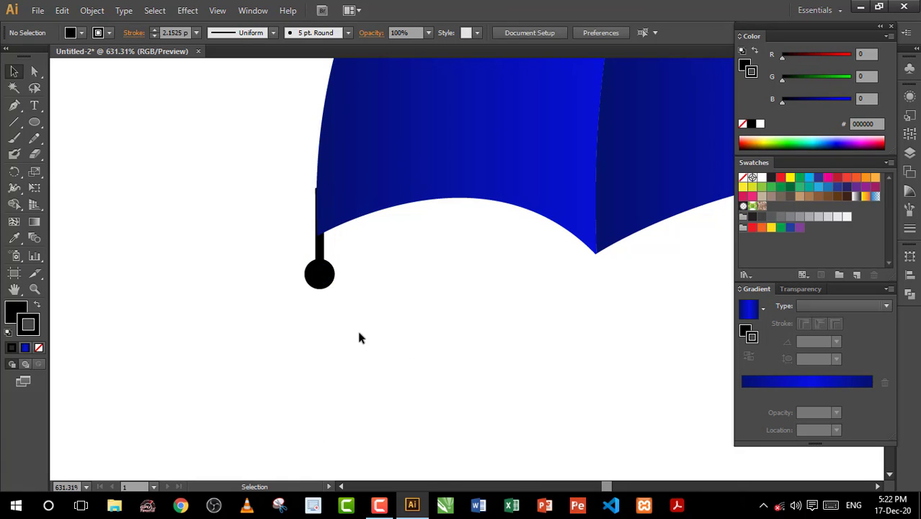
# Step: Rotate the black ball tip slightly and nudge its stick's top anchor onto the canopy edge
pyautogui.click(317, 274)
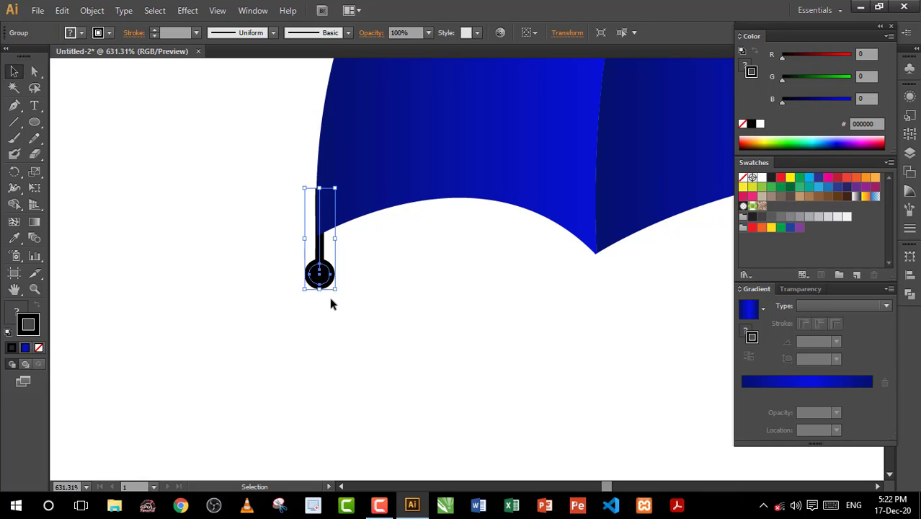
pyautogui.moveTo(339, 293); pyautogui.dragTo(335, 291)
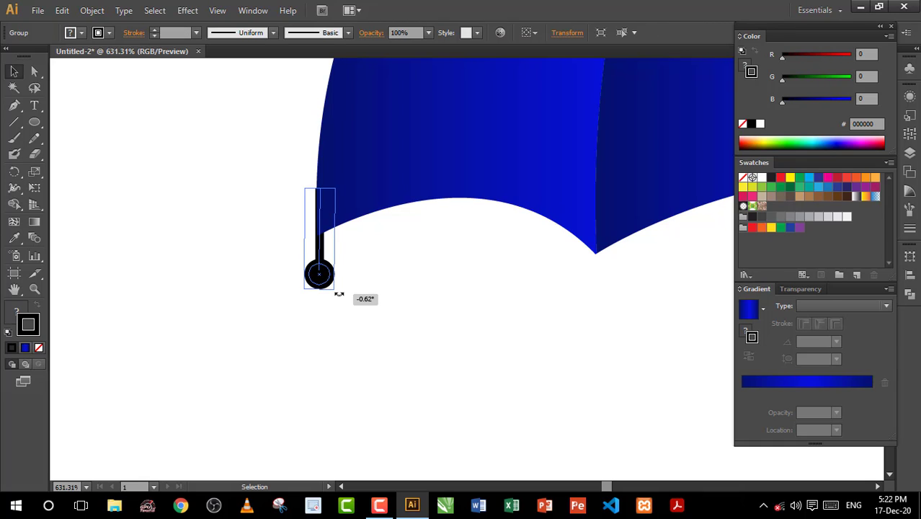
pyautogui.scroll(2, 288, 221)
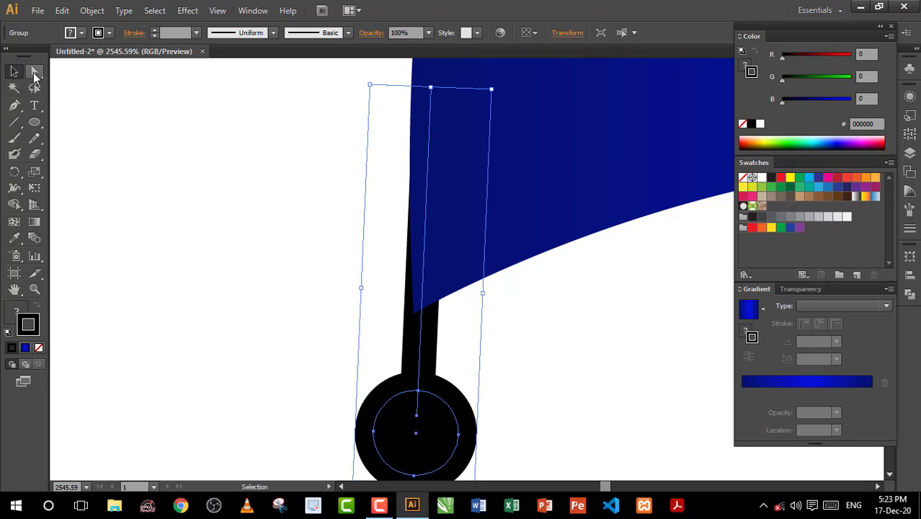
pyautogui.click(35, 72)
pyautogui.click(352, 84)
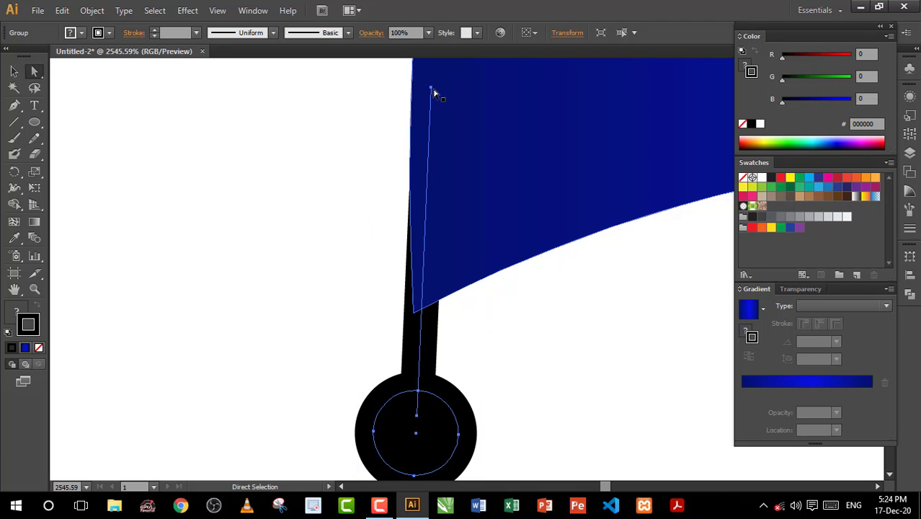
pyautogui.moveTo(431, 89); pyautogui.dragTo(433, 91)
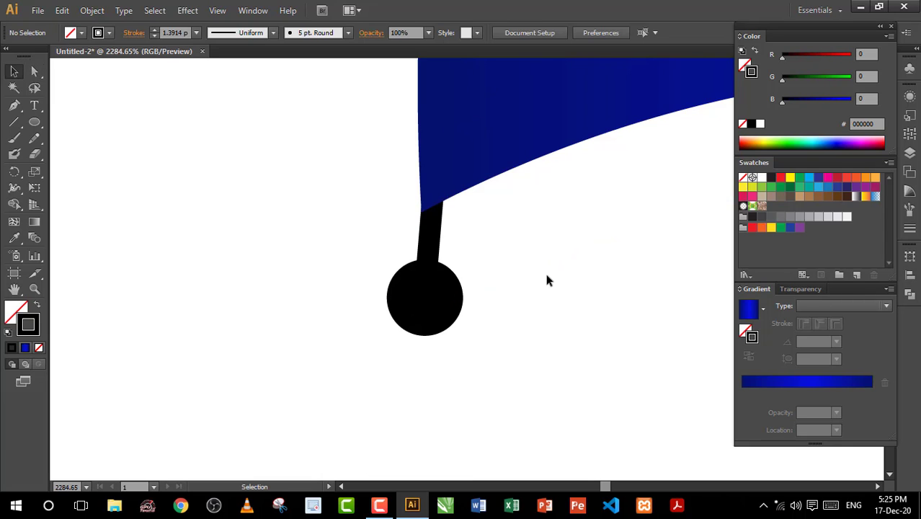
# Step: Alt-drag copies of the black ball tip to the remaining canopy corners
pyautogui.scroll(-5, 265, 291)
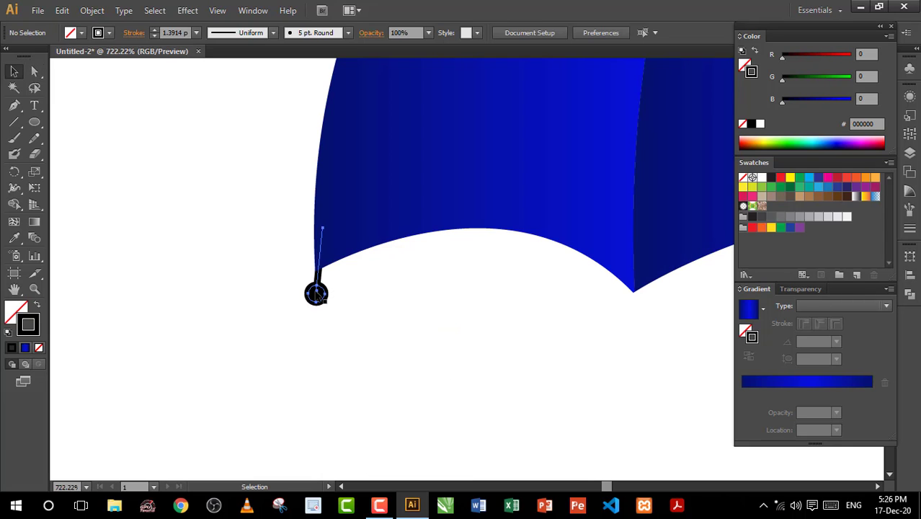
pyautogui.moveTo(315, 292); pyautogui.dragTo(344, 299)
pyautogui.moveTo(555, 327); pyautogui.dragTo(634, 348)
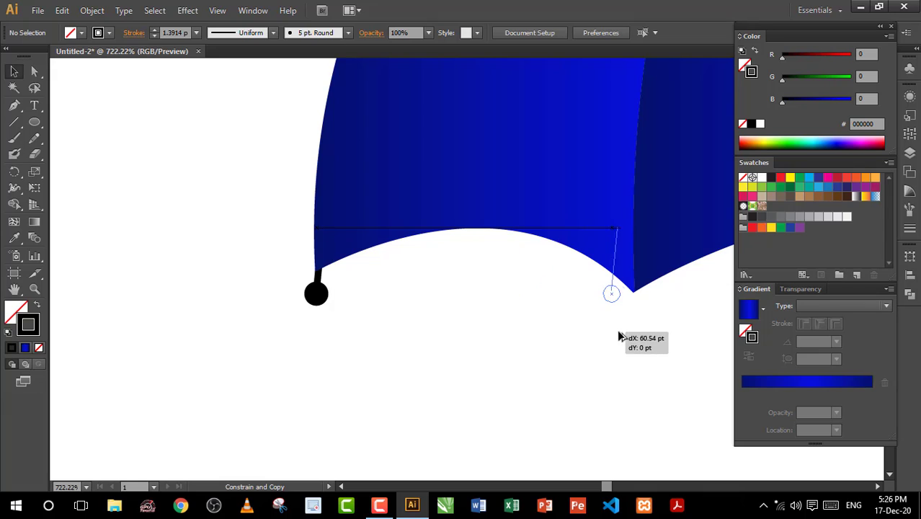
pyautogui.scroll(-5, 634, 347)
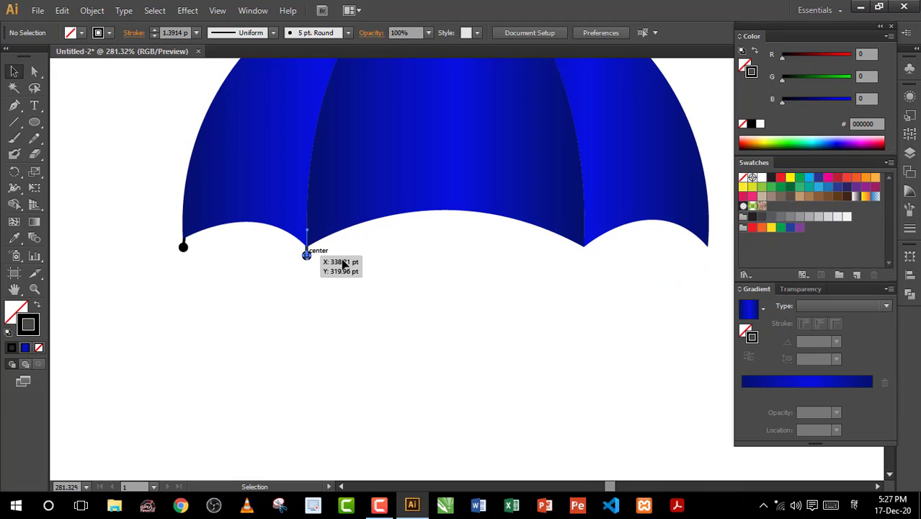
pyautogui.moveTo(634, 348)
pyautogui.mouseDown()
pyautogui.moveTo(565, 264)
pyautogui.moveTo(698, 264)
pyautogui.moveTo(706, 245)
pyautogui.mouseUp()
pyautogui.scroll(1, 707, 245)
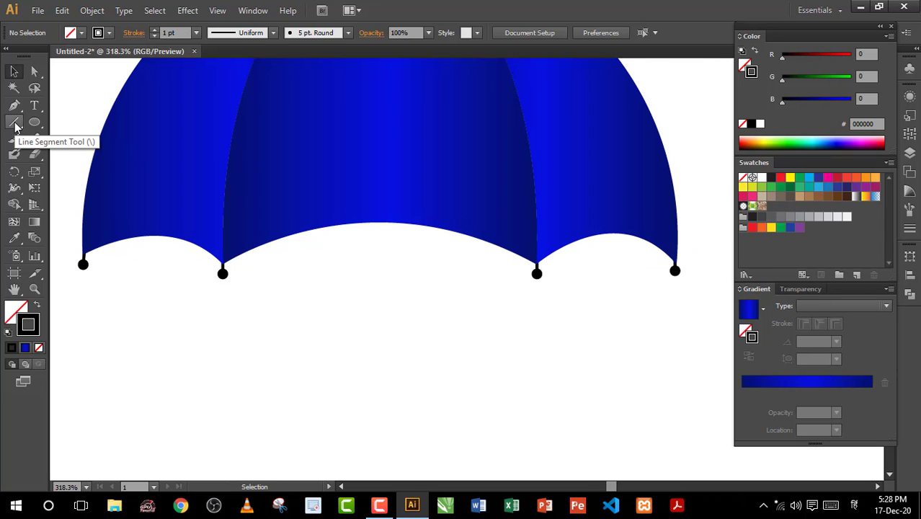
# Step: Draw a vertical line below the umbrella with a 10 pt stroke and round caps
pyautogui.click(16, 124)
pyautogui.moveTo(338, 296); pyautogui.dragTo(339, 405)
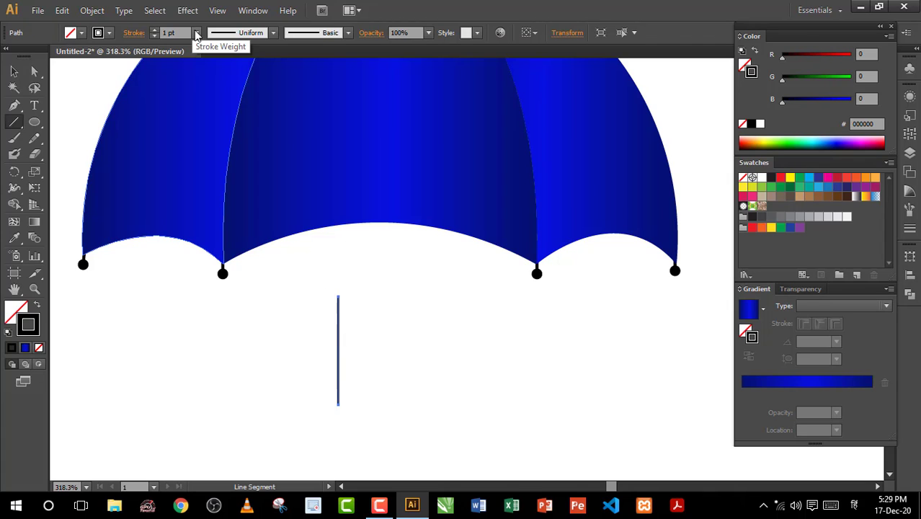
pyautogui.click(197, 34)
pyautogui.click(215, 227)
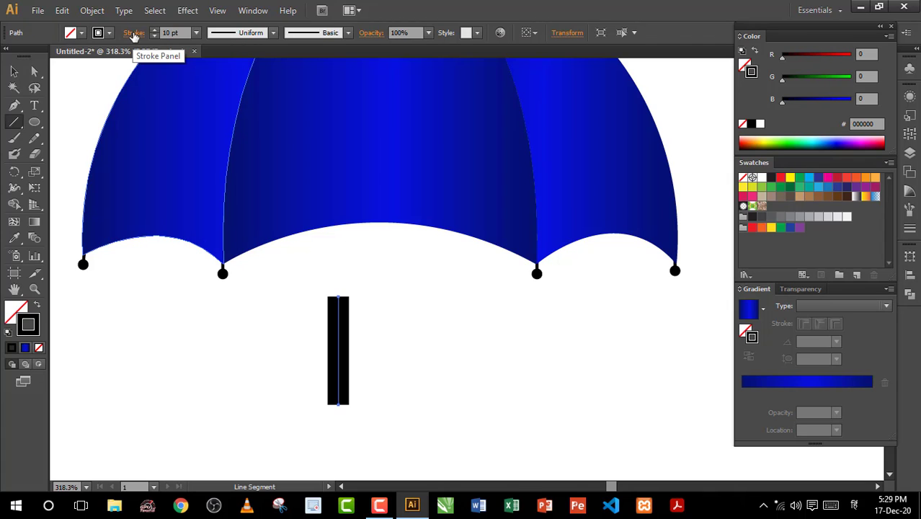
pyautogui.click(133, 34)
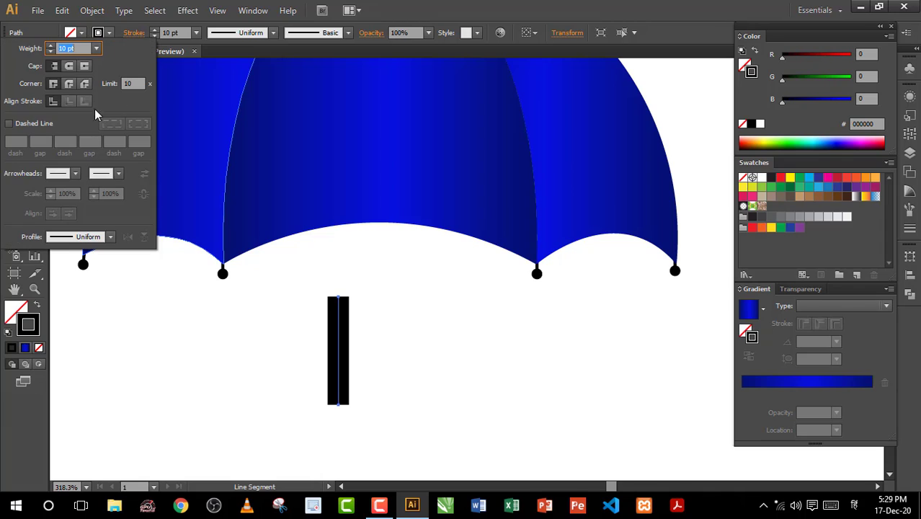
pyautogui.click(69, 66)
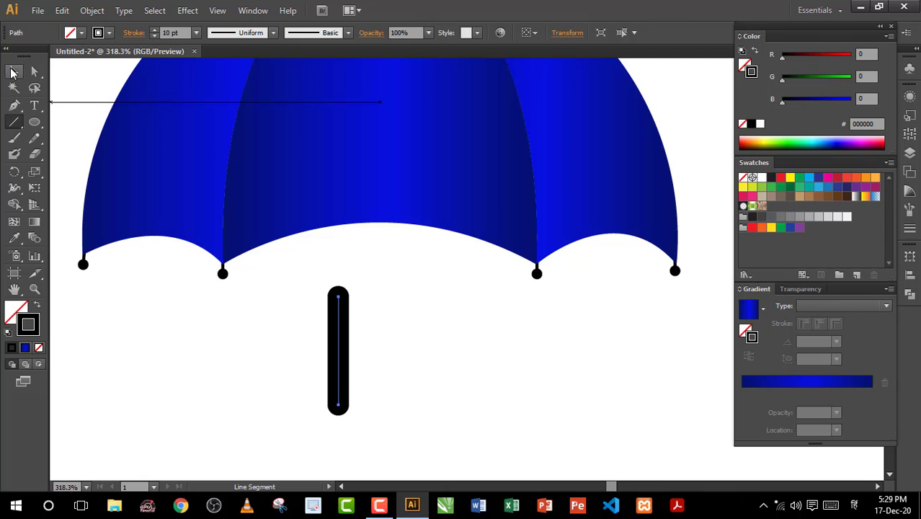
# Step: Expand the line's stroke into a filled shape with Object > Expand
pyautogui.click(11, 72)
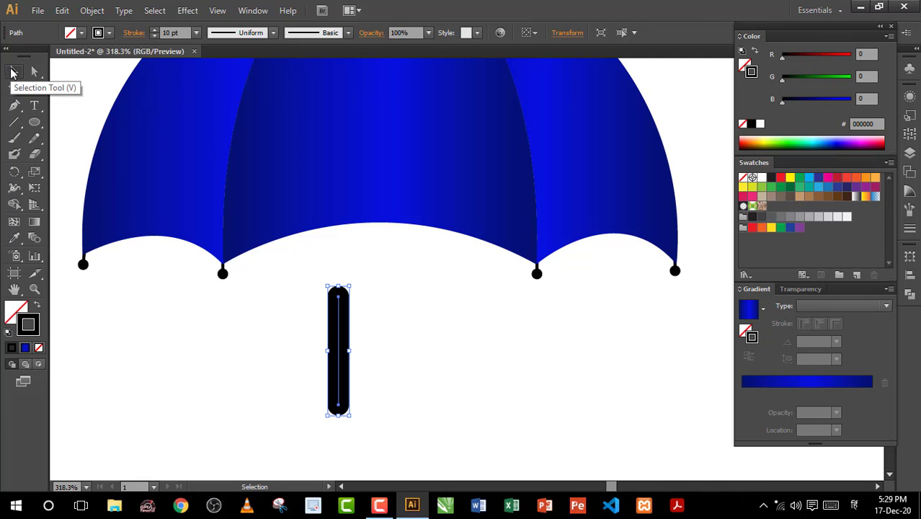
pyautogui.click(92, 10)
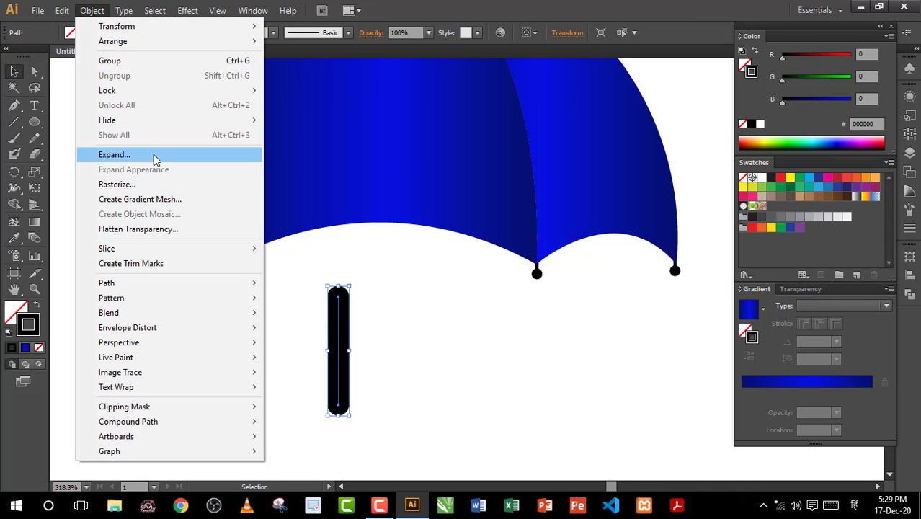
pyautogui.click(115, 154)
pyautogui.moveTo(246, 96); pyautogui.dragTo(545, 108)
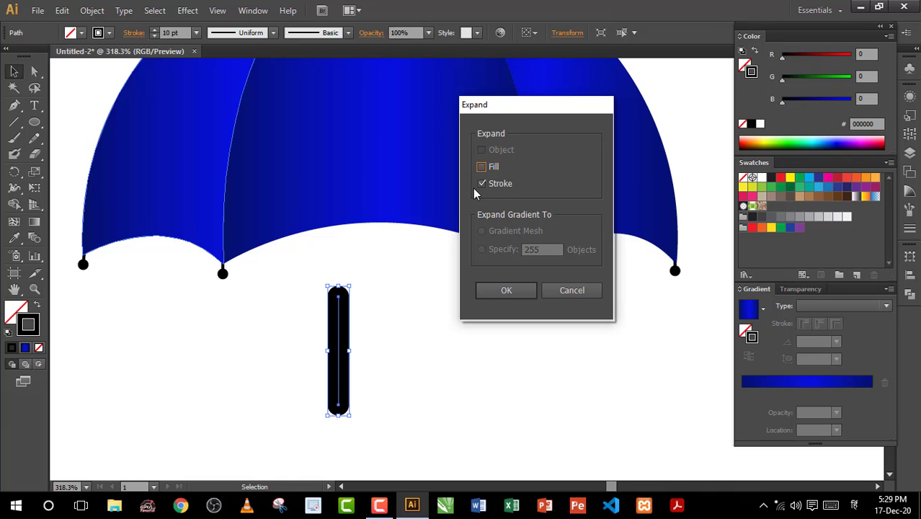
pyautogui.click(507, 290)
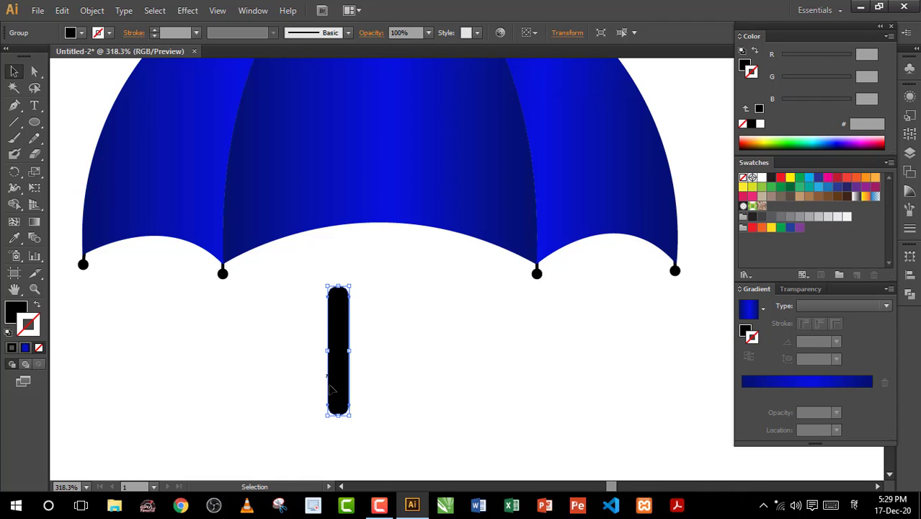
# Step: Give the bar a gradient fill and reset it to white-to-black
pyautogui.click(12, 314)
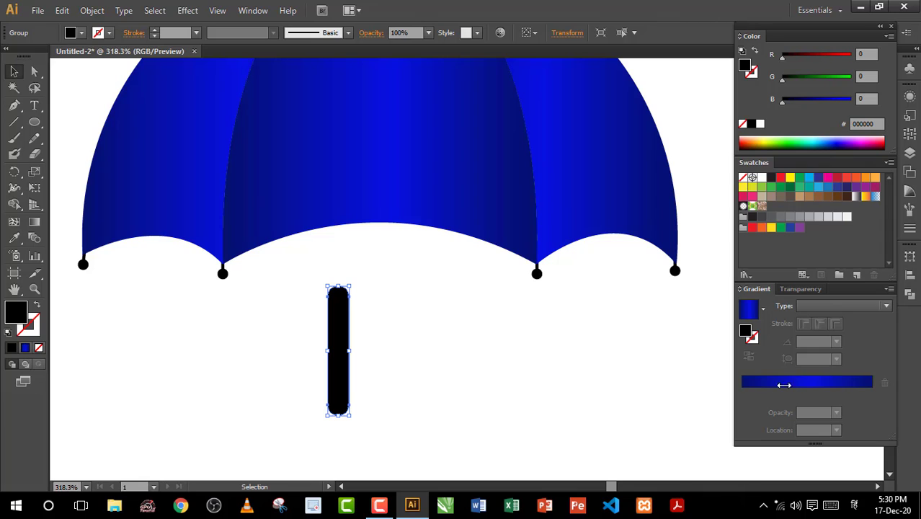
pyautogui.click(791, 380)
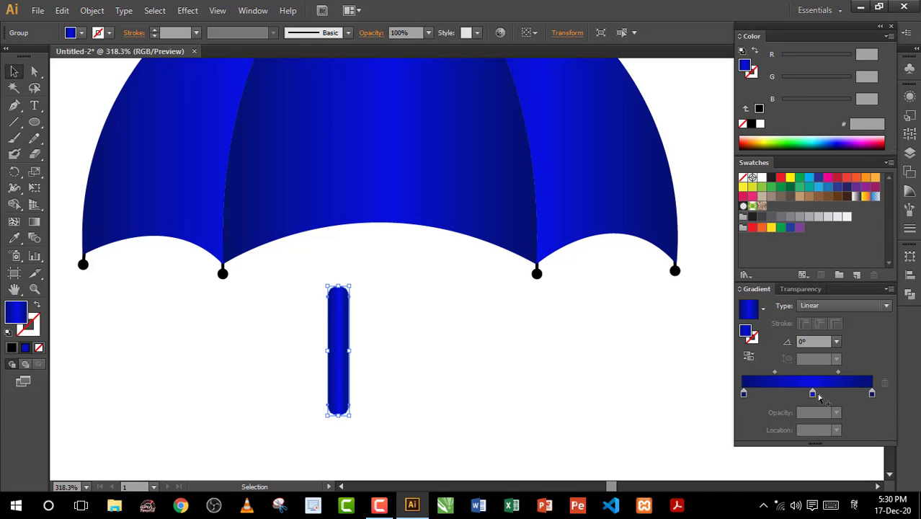
pyautogui.click(872, 394)
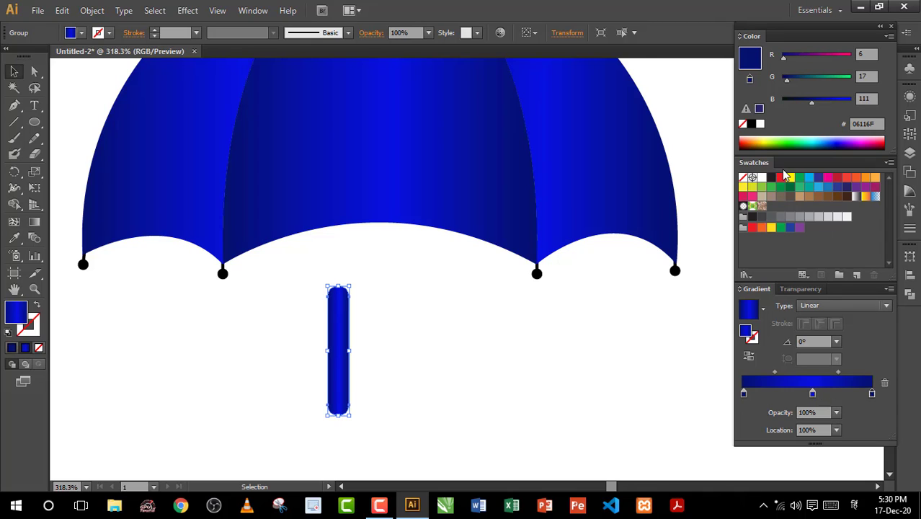
pyautogui.click(813, 395)
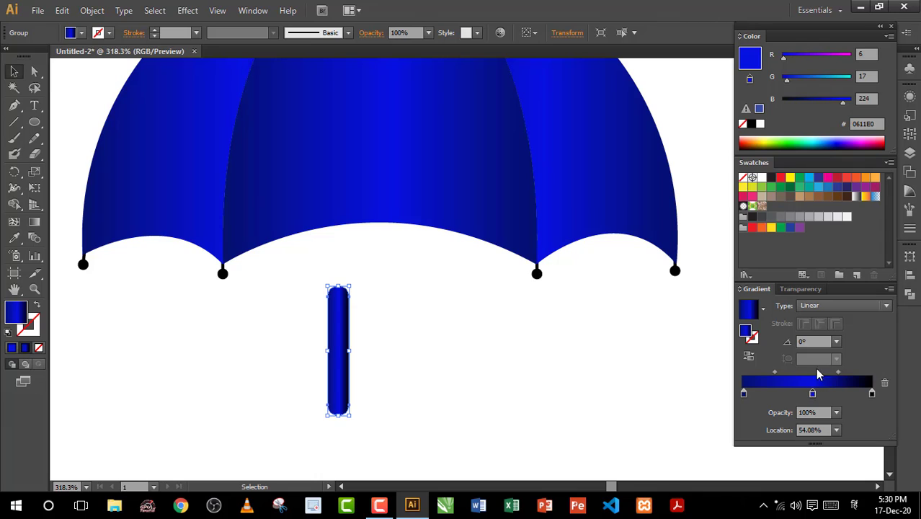
pyautogui.click(762, 138)
pyautogui.click(872, 394)
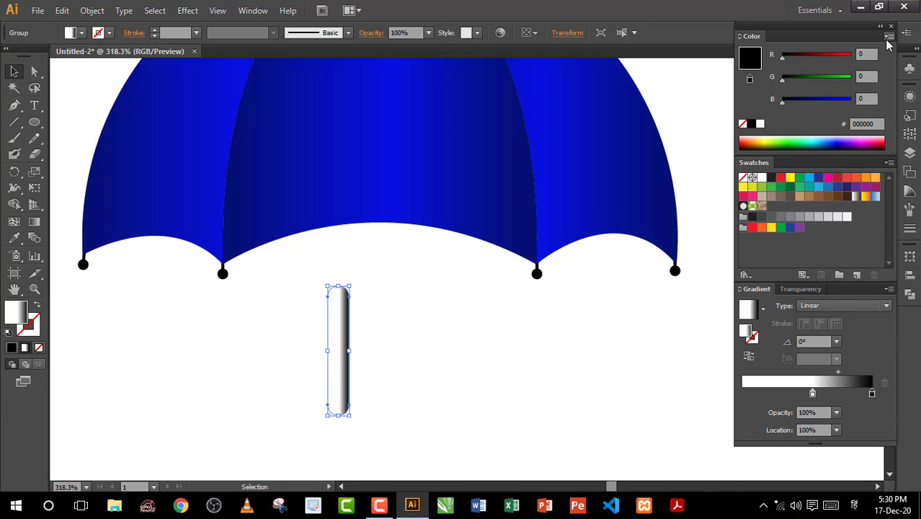
# Step: Make the gradient grayscale with an 84% grey end stop and midpoint near 51%
pyautogui.click(887, 38)
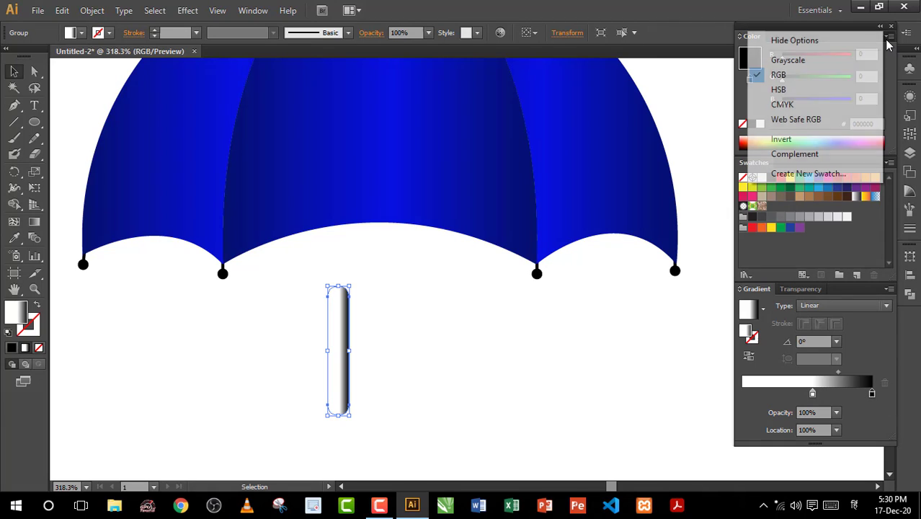
pyautogui.click(806, 63)
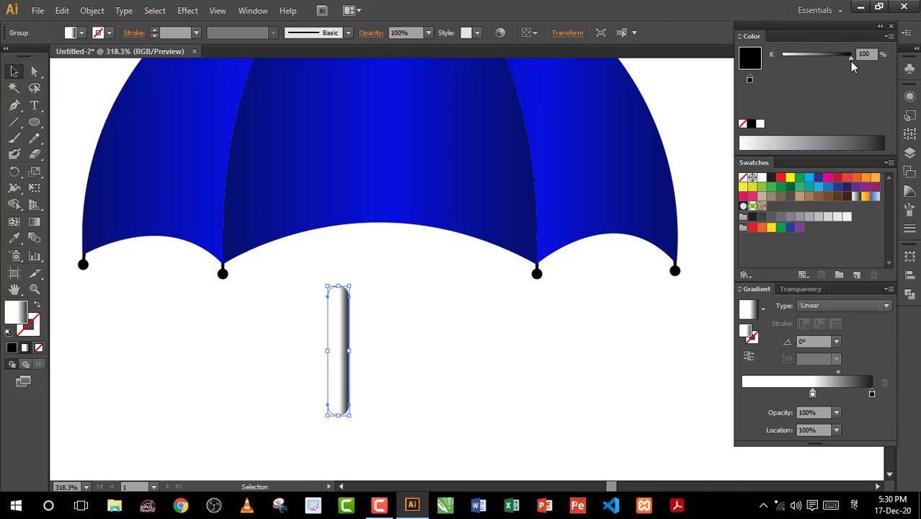
pyautogui.moveTo(849, 61); pyautogui.dragTo(838, 62)
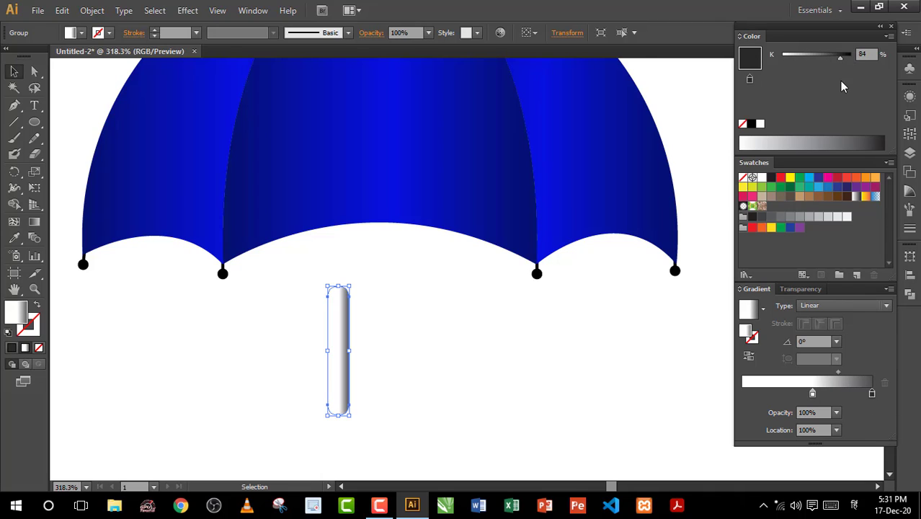
pyautogui.moveTo(872, 395); pyautogui.dragTo(745, 395)
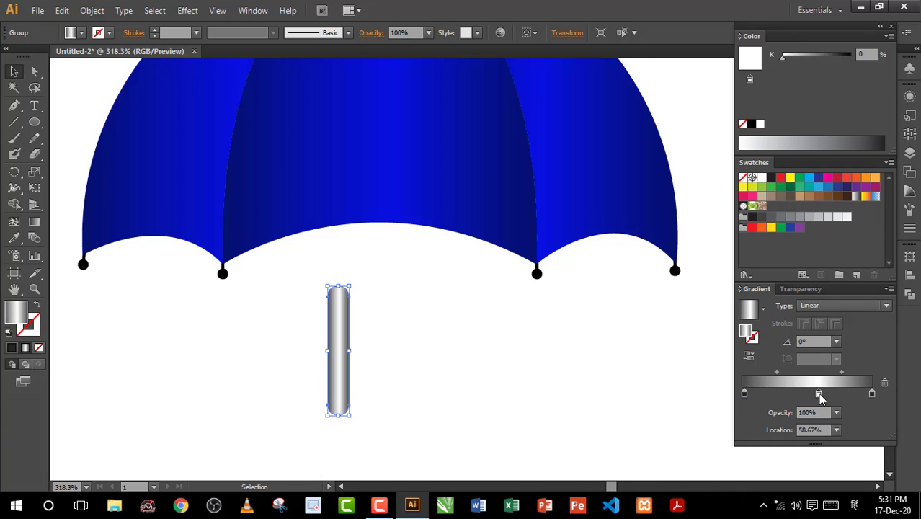
pyautogui.moveTo(812, 394); pyautogui.dragTo(831, 393)
pyautogui.click(783, 372)
pyautogui.moveTo(783, 372); pyautogui.dragTo(798, 372)
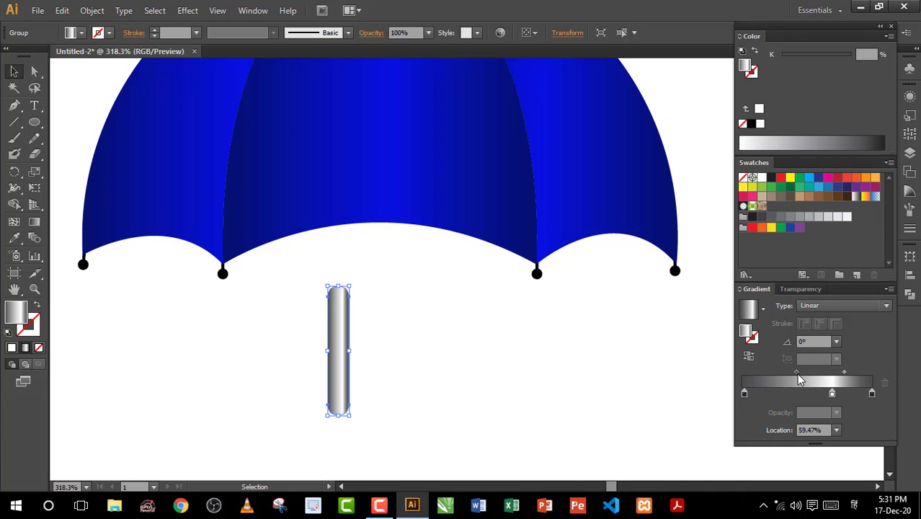
# Step: Shrink the silver bar, centre it atop the canopy's peak, and fit the artboard in view
pyautogui.hotkey('ctrl', '1')
pyautogui.moveTo(464, 317); pyautogui.dragTo(472, 160)
pyautogui.scroll(5, 512, 142)
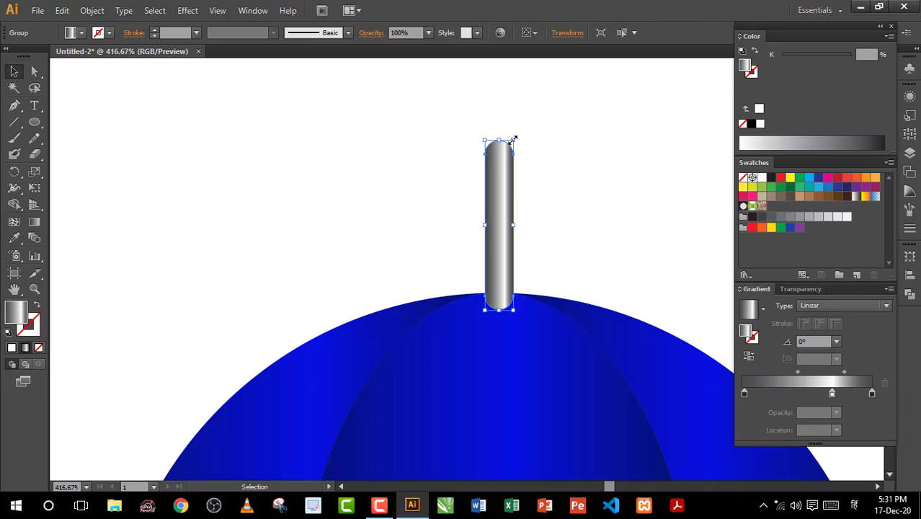
pyautogui.moveTo(513, 138); pyautogui.dragTo(495, 207)
pyautogui.scroll(2, 468, 313)
pyautogui.keyDown('shift'); pyautogui.click(468, 312); pyautogui.keyUp('shift')
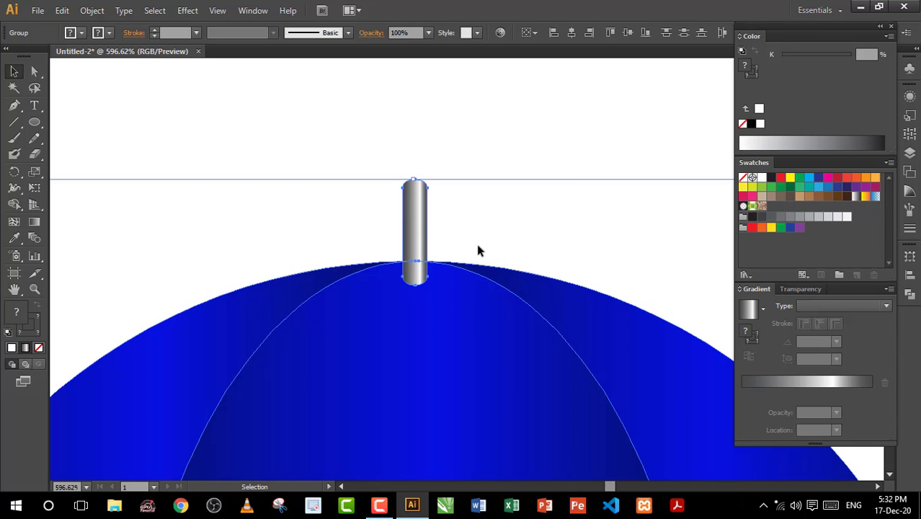
pyautogui.click(573, 34)
pyautogui.click(561, 126)
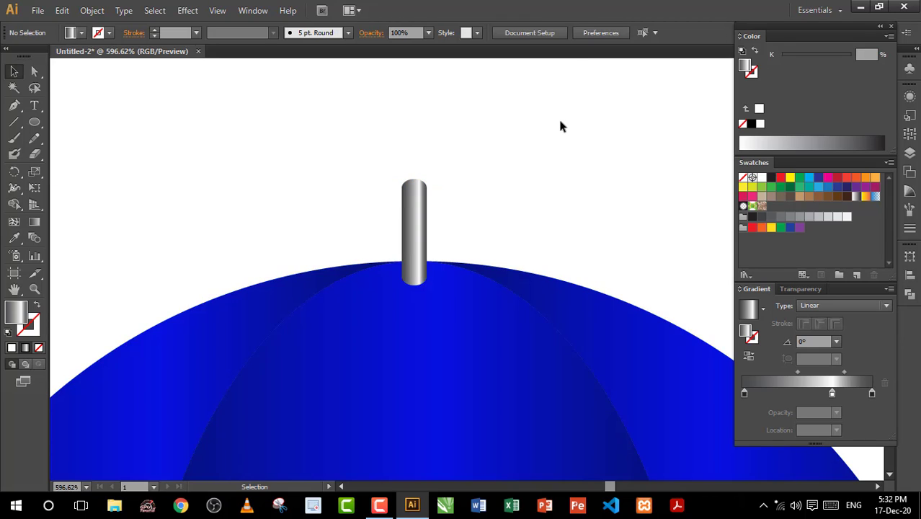
pyautogui.hotkey('ctrl', '1')
# Step: Draw a 10 pt vertical line left of the umbrella and expand it into a filled shape
pyautogui.click(14, 124)
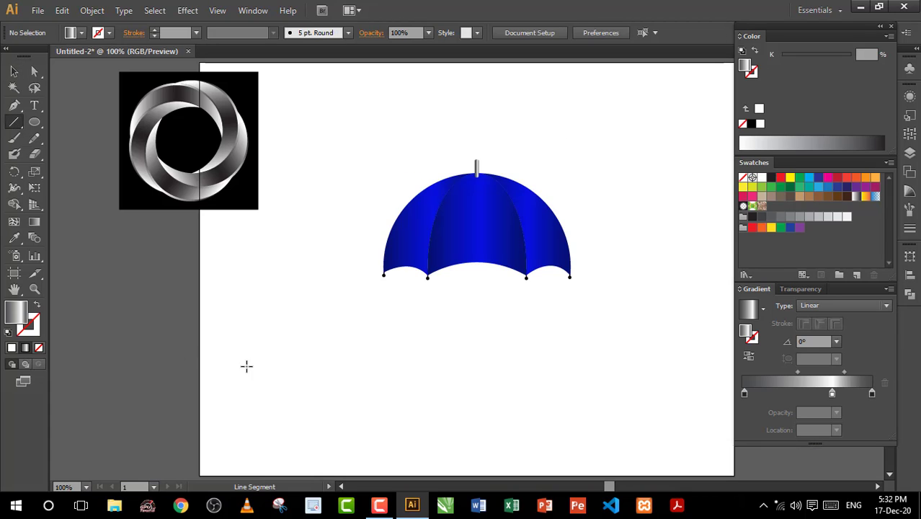
pyautogui.moveTo(276, 261); pyautogui.dragTo(276, 431)
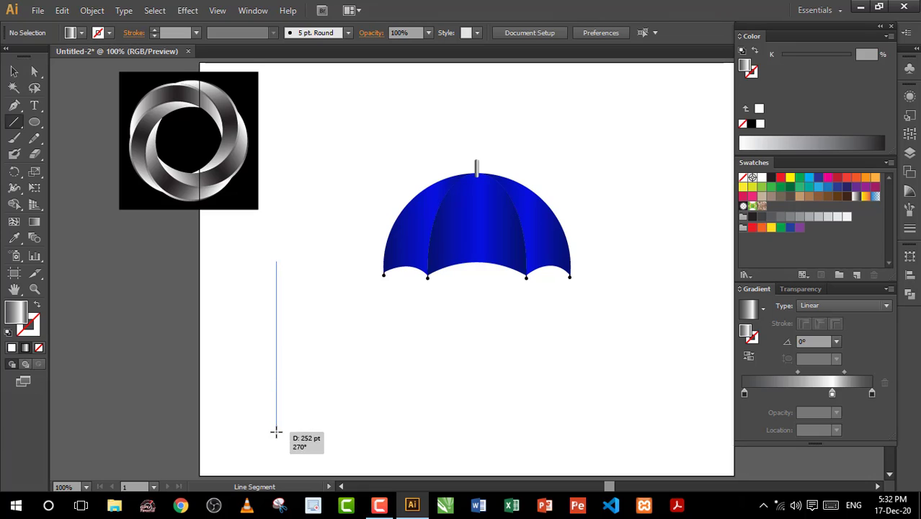
pyautogui.click(197, 34)
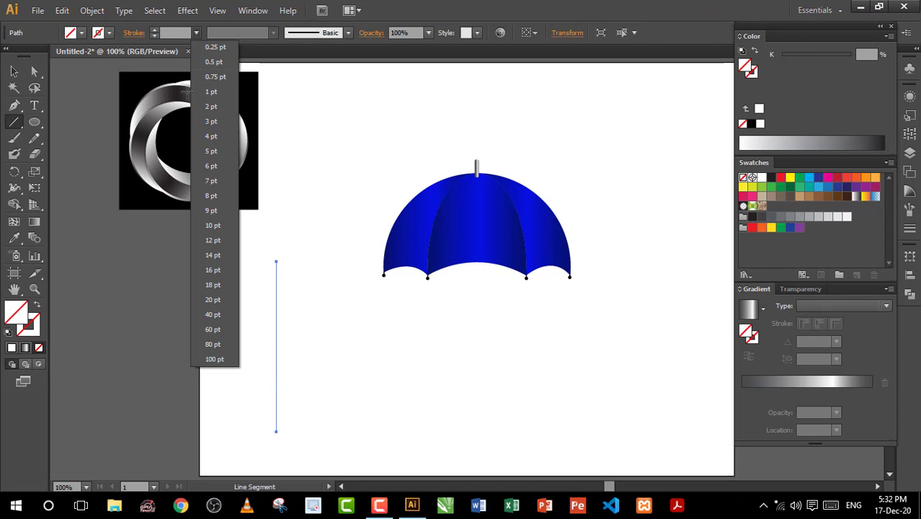
pyautogui.click(217, 232)
pyautogui.click(92, 10)
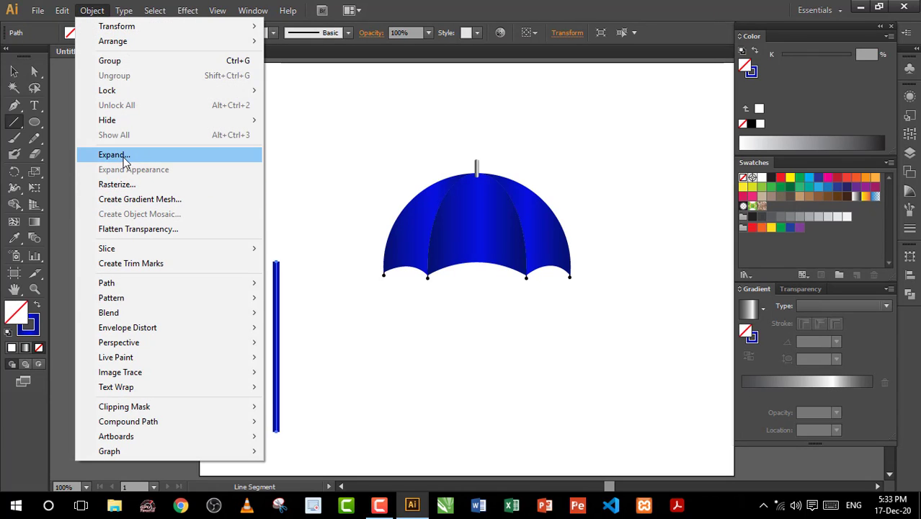
pyautogui.click(147, 155)
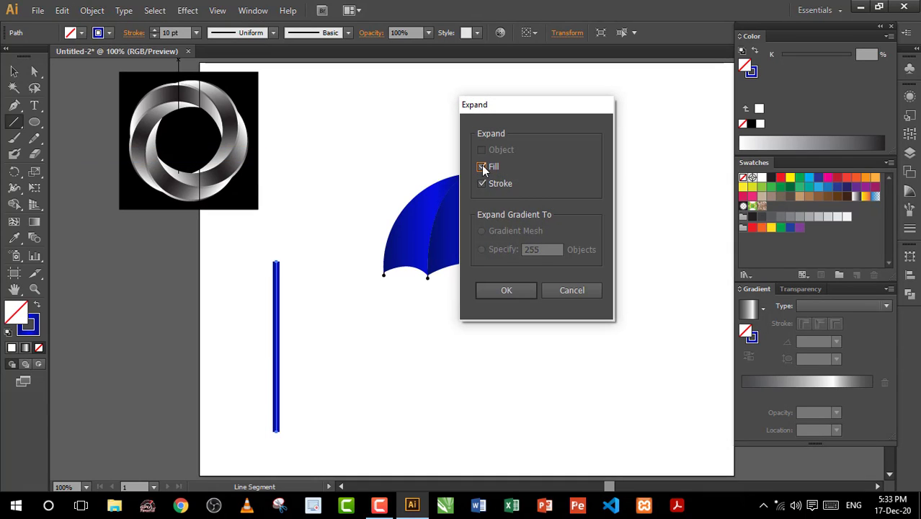
pyautogui.click(510, 290)
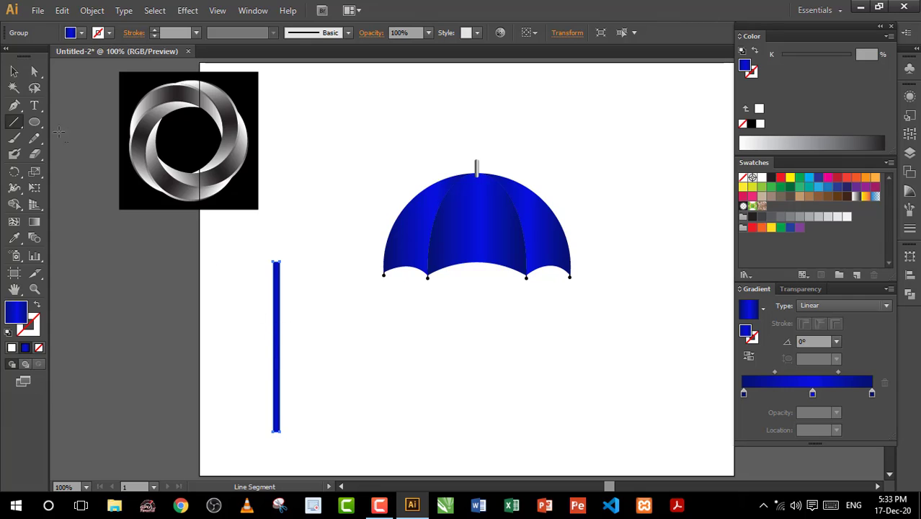
# Step: Eyedrop the umbrella tip's silver gradient onto the new shaft
pyautogui.click(14, 74)
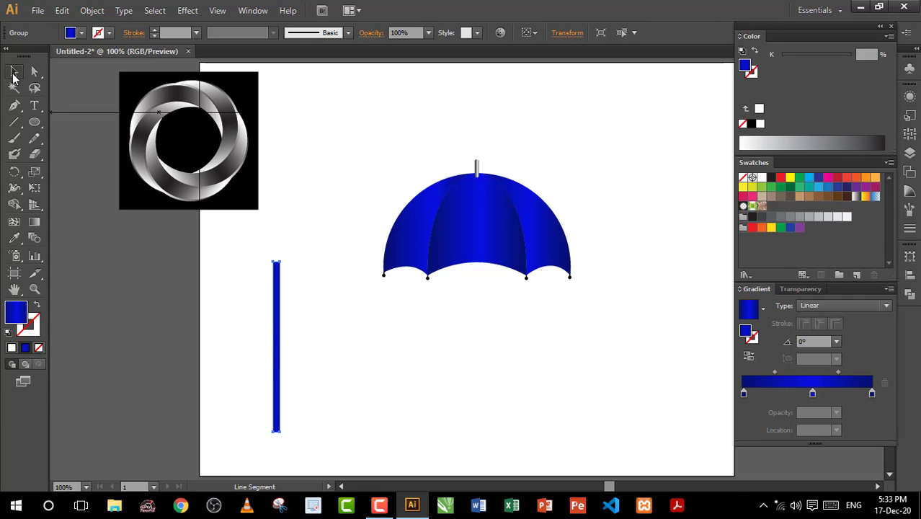
pyautogui.click(14, 238)
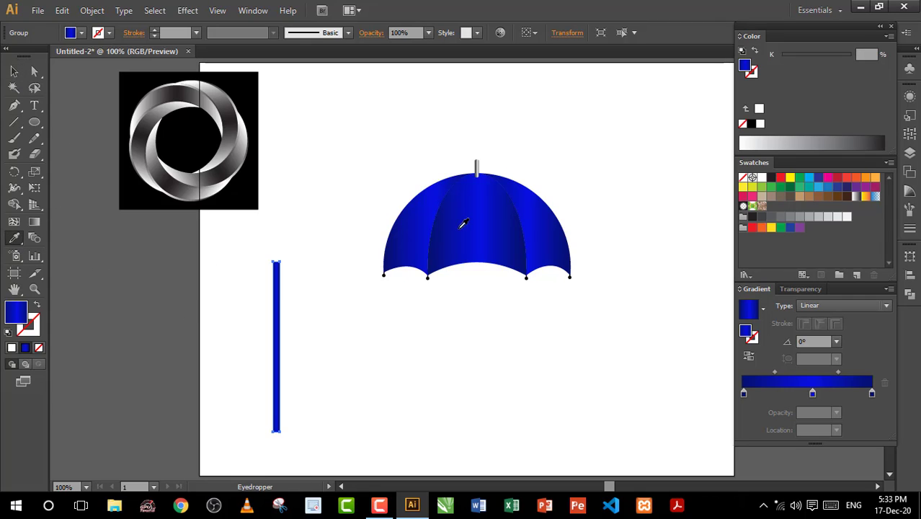
pyautogui.click(477, 166)
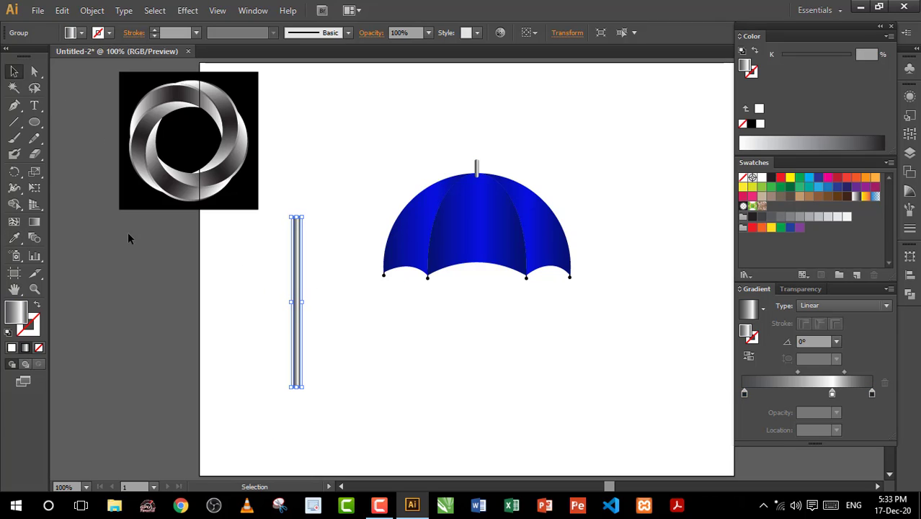
pyautogui.click(35, 124)
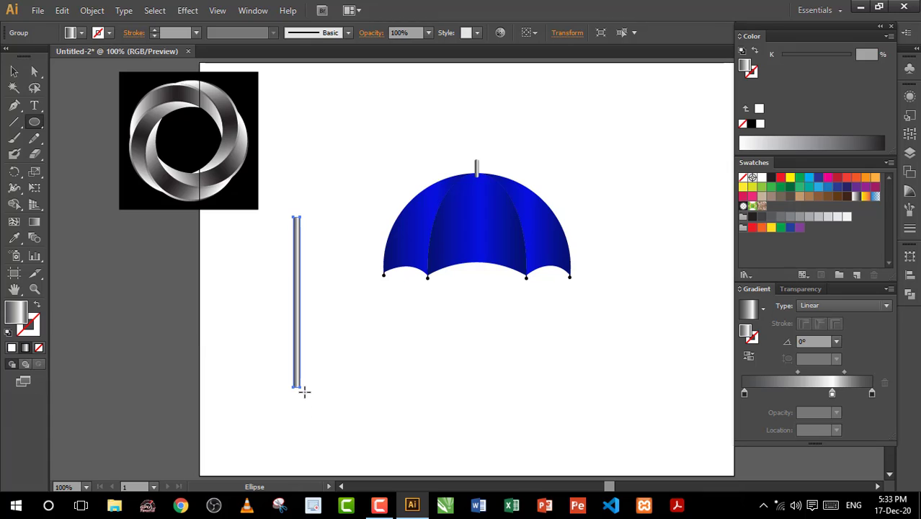
# Step: Draw a circle overlapping the shaft's bottom with no fill and a black 1 pt outline
pyautogui.moveTo(295, 385); pyautogui.dragTo(345, 427)
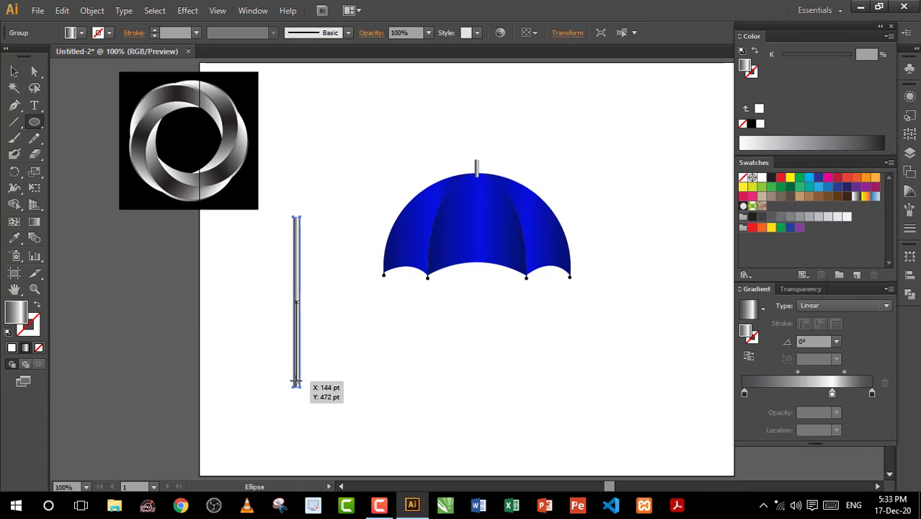
pyautogui.press('z')
pyautogui.moveTo(260, 328); pyautogui.dragTo(379, 441)
pyautogui.click(14, 72)
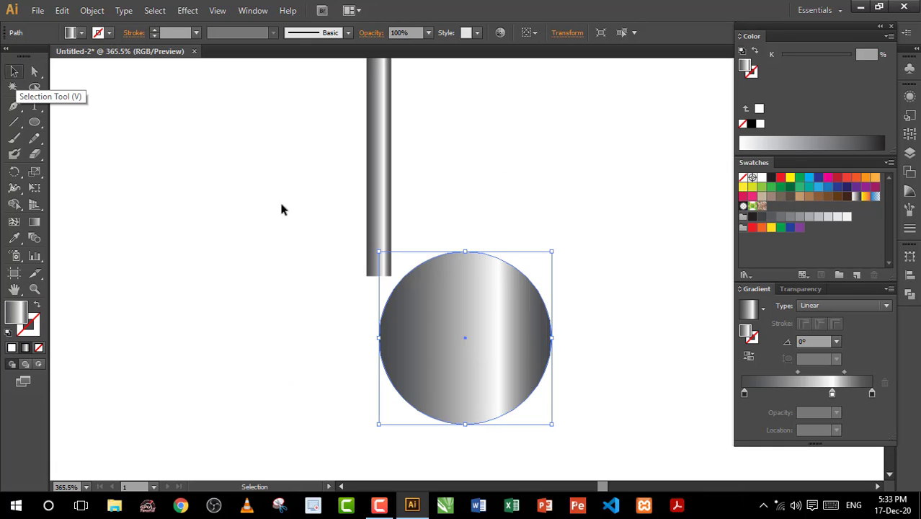
pyautogui.moveTo(504, 296); pyautogui.dragTo(482, 265)
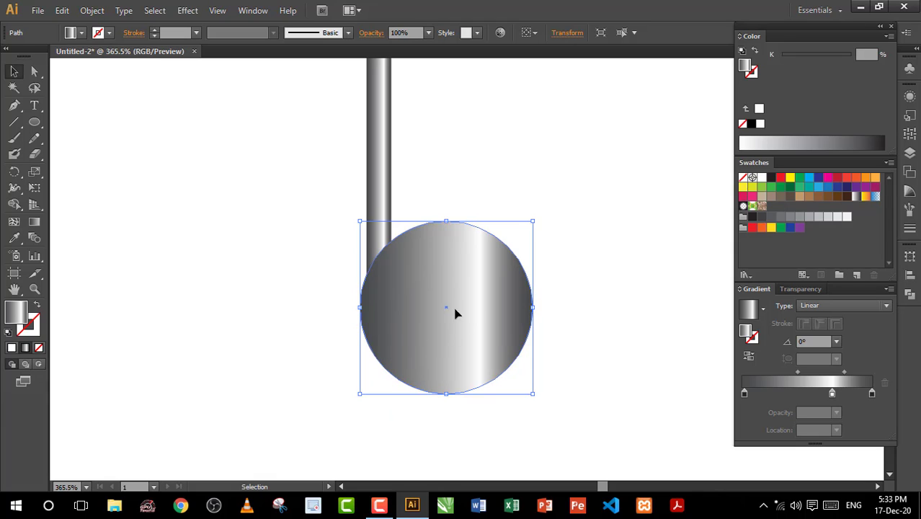
pyautogui.click(82, 33)
pyautogui.click(9, 55)
pyautogui.click(109, 34)
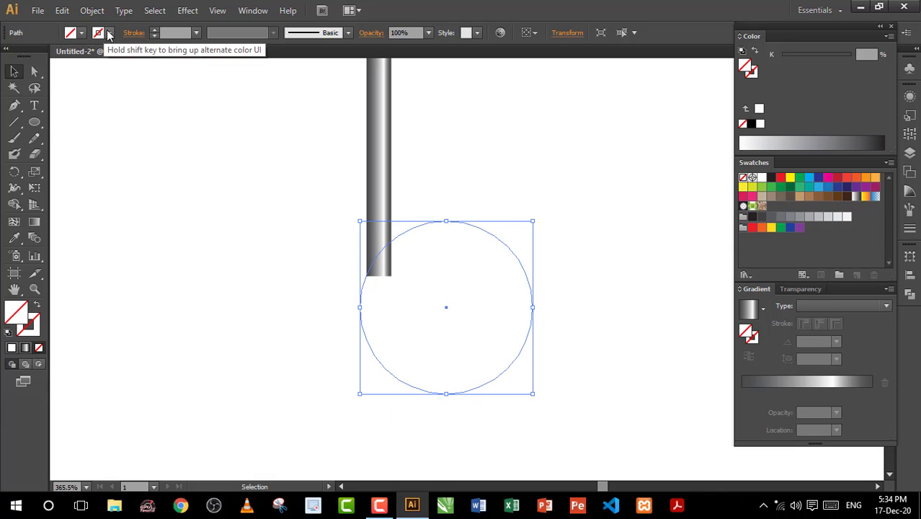
pyautogui.click(108, 34)
pyautogui.click(36, 55)
# Step: Cut the circle with Scissors where it meets the shaft and at its right edge
pyautogui.click(39, 155)
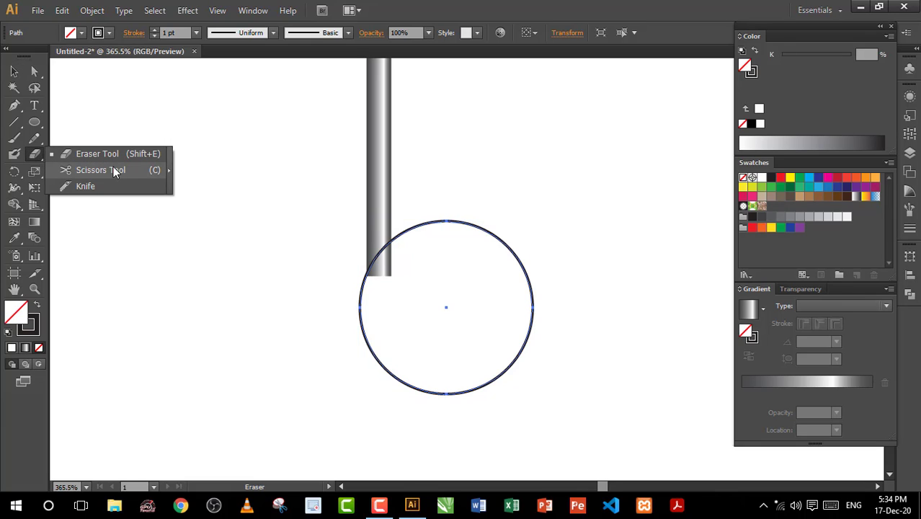
pyautogui.click(114, 171)
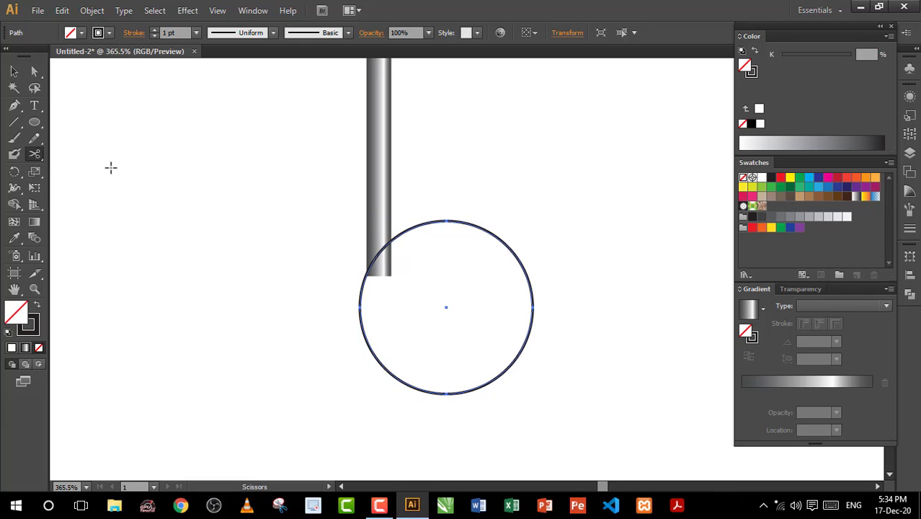
pyautogui.click(385, 245)
pyautogui.click(530, 325)
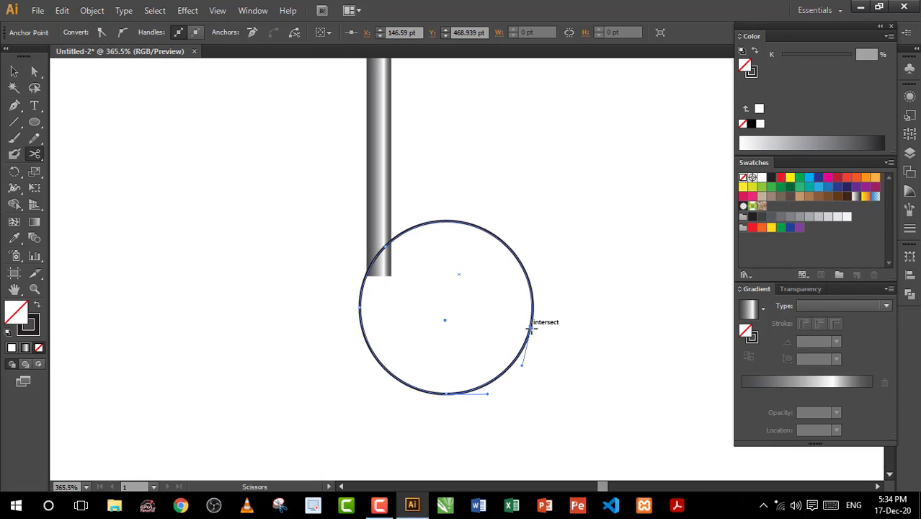
# Step: Delete the upper arc and rotate the lower arc so its end meets the shaft
pyautogui.click(15, 72)
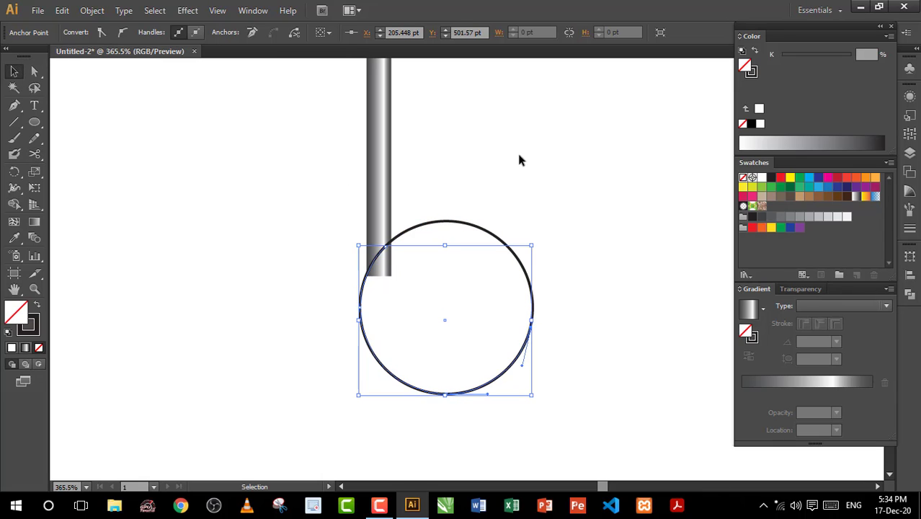
pyautogui.click(504, 189)
pyautogui.moveTo(481, 227); pyautogui.dragTo(516, 152)
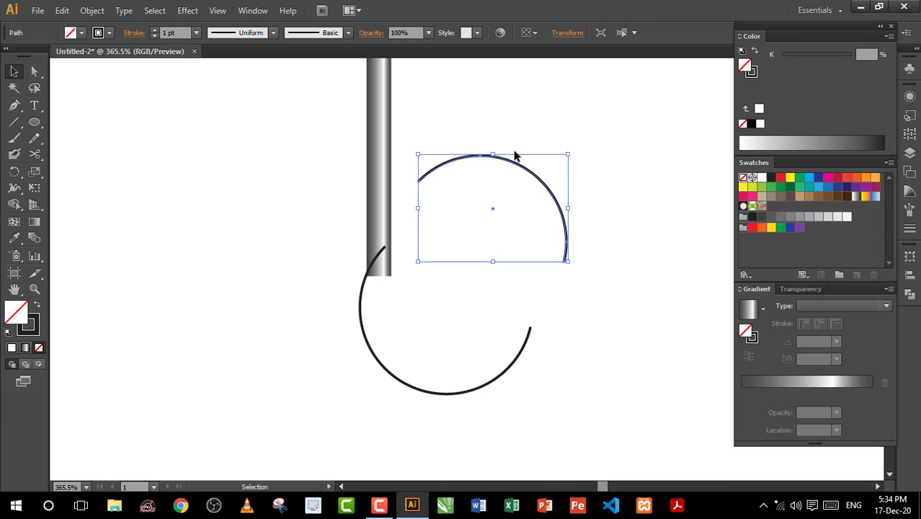
pyautogui.press('Delete')
pyautogui.click(398, 380)
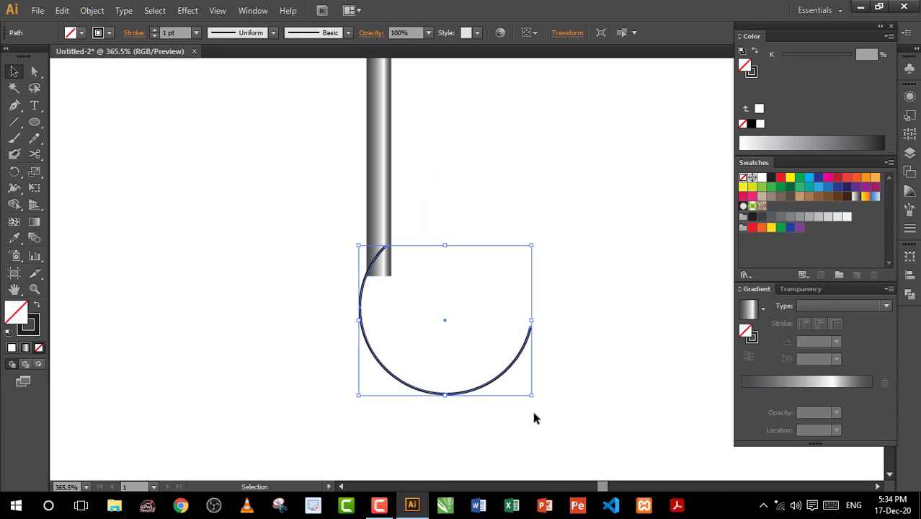
pyautogui.moveTo(533, 400); pyautogui.dragTo(466, 359)
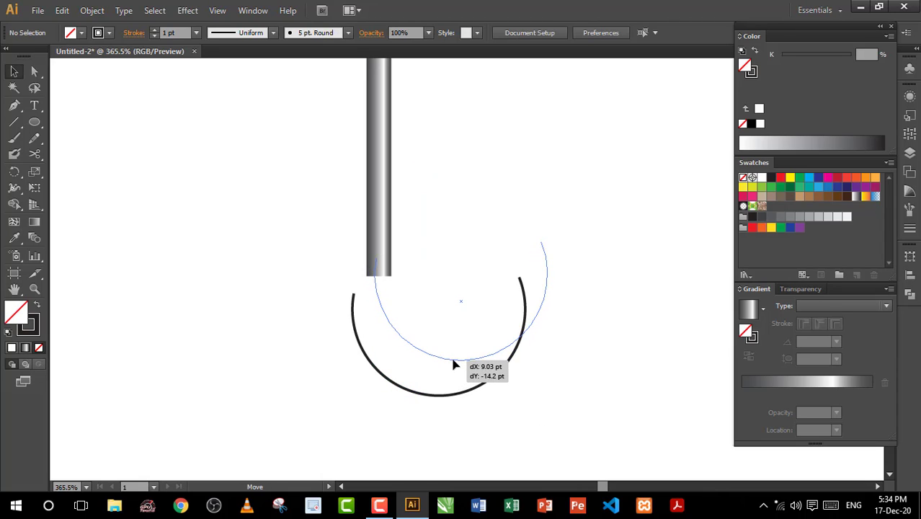
# Step: Set the hook arc's stroke weight to 10 pt
pyautogui.click(196, 33)
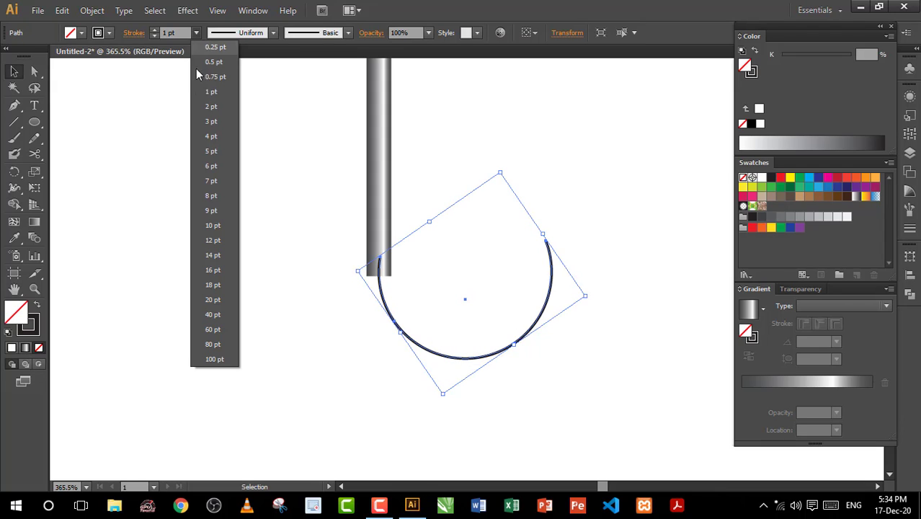
pyautogui.click(218, 229)
pyautogui.scroll(3, 271, 362)
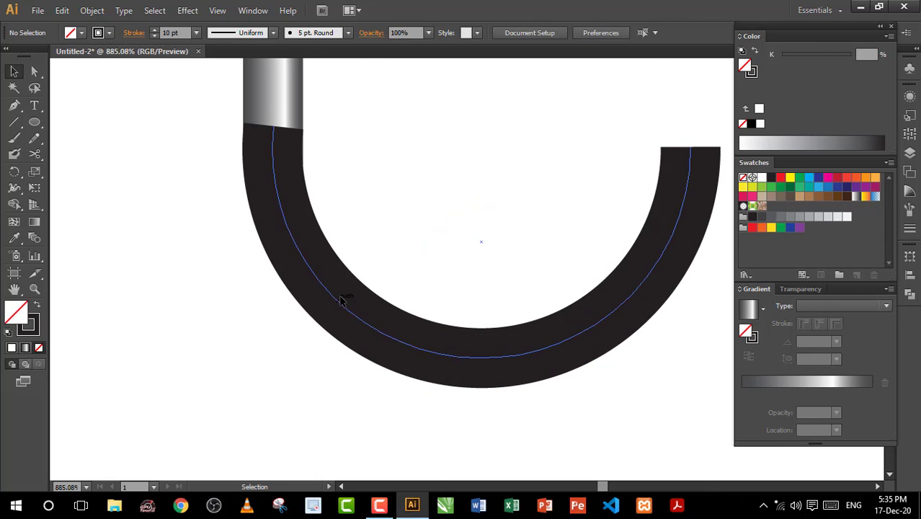
# Step: Expand the thick arc's fill and stroke into a solid hook shape
pyautogui.click(92, 11)
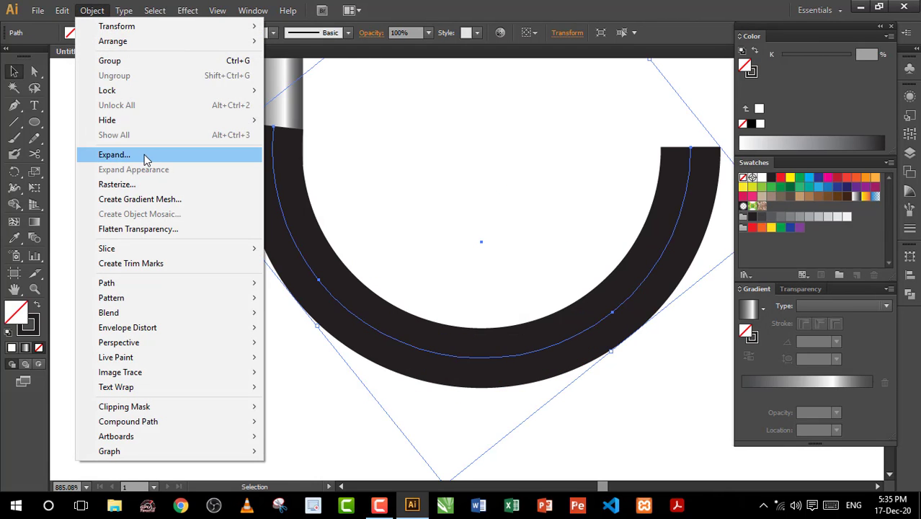
pyautogui.click(115, 154)
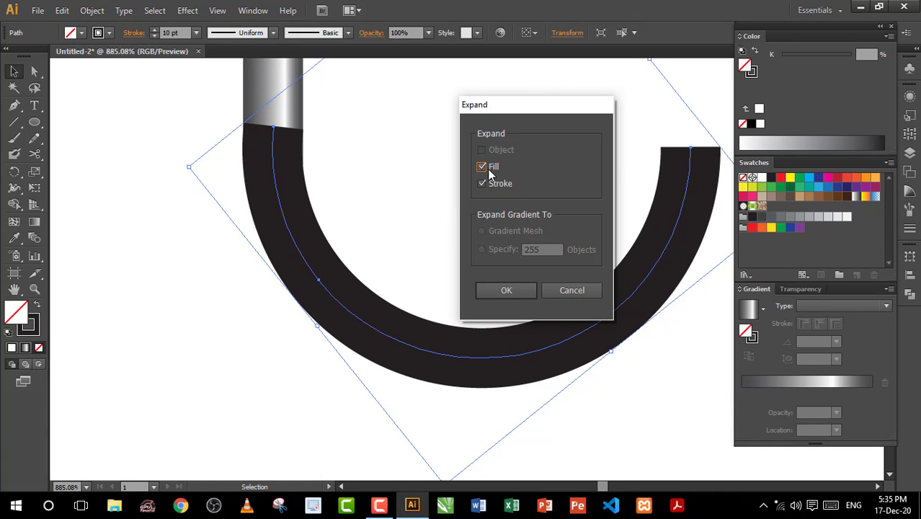
pyautogui.click(505, 290)
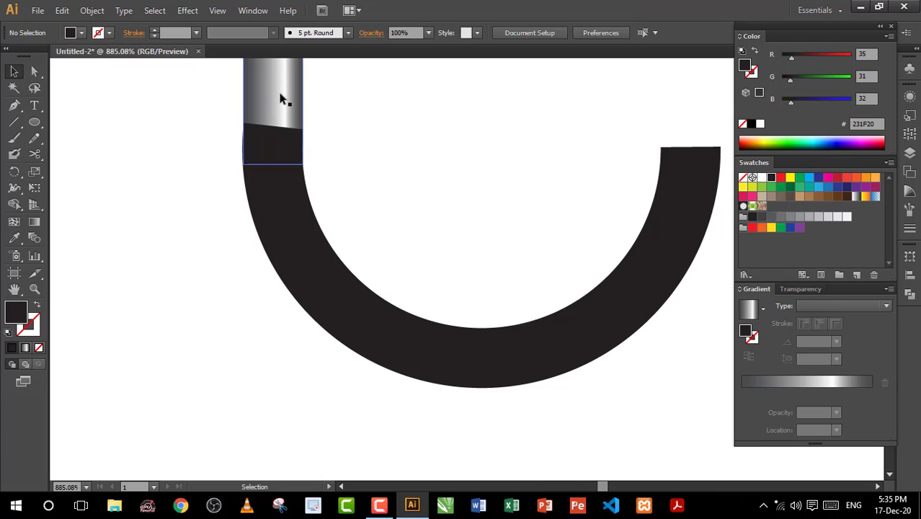
pyautogui.click(285, 228)
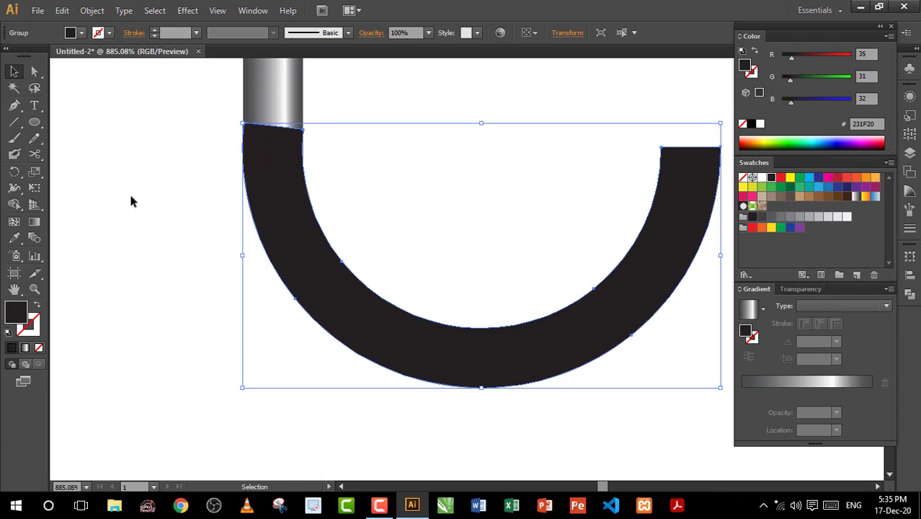
# Step: Copy the shaft's silver gradient onto the hook and redraw it across the arc
pyautogui.click(15, 239)
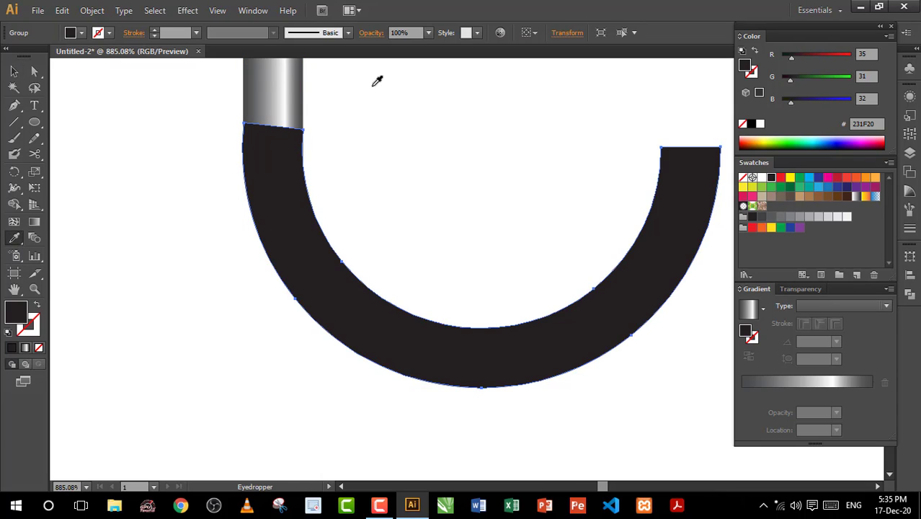
pyautogui.click(283, 82)
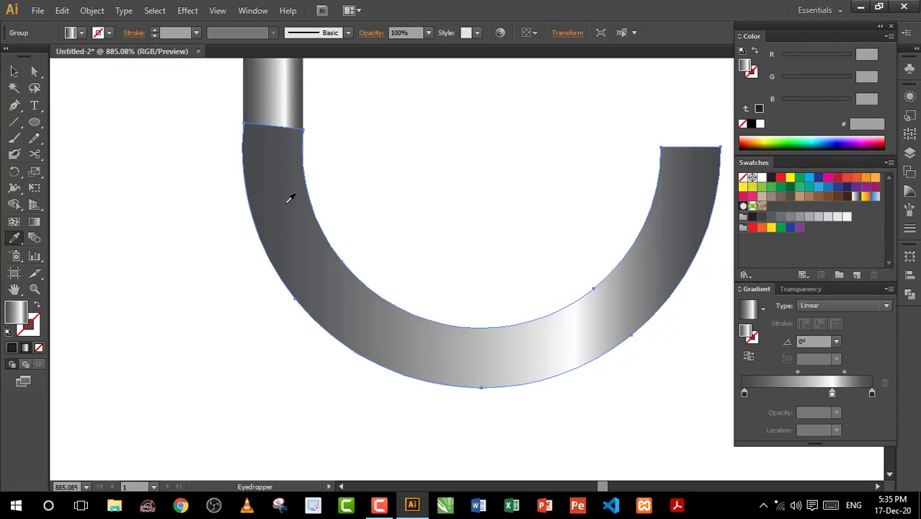
pyautogui.press('g')
pyautogui.moveTo(249, 353); pyautogui.dragTo(692, 370)
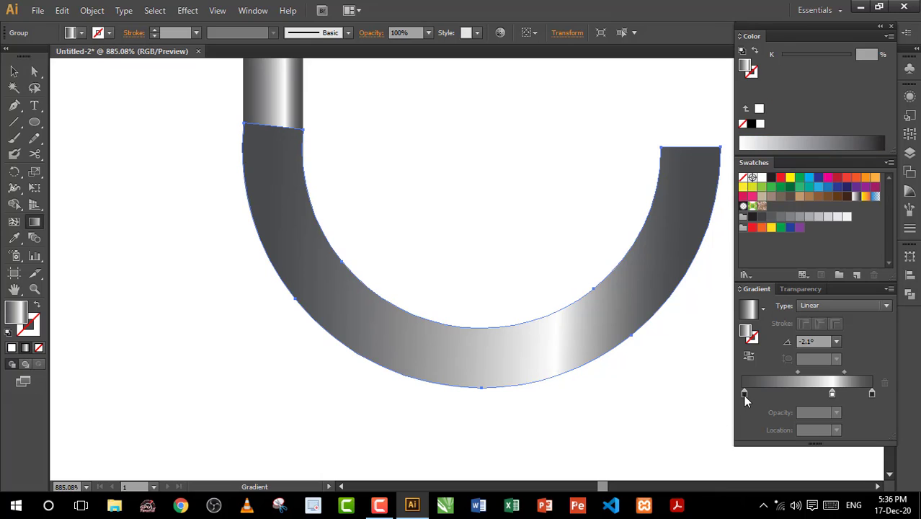
# Step: Rearrange and add gradient stops for alternating dark and white highlight bands
pyautogui.click(743, 393)
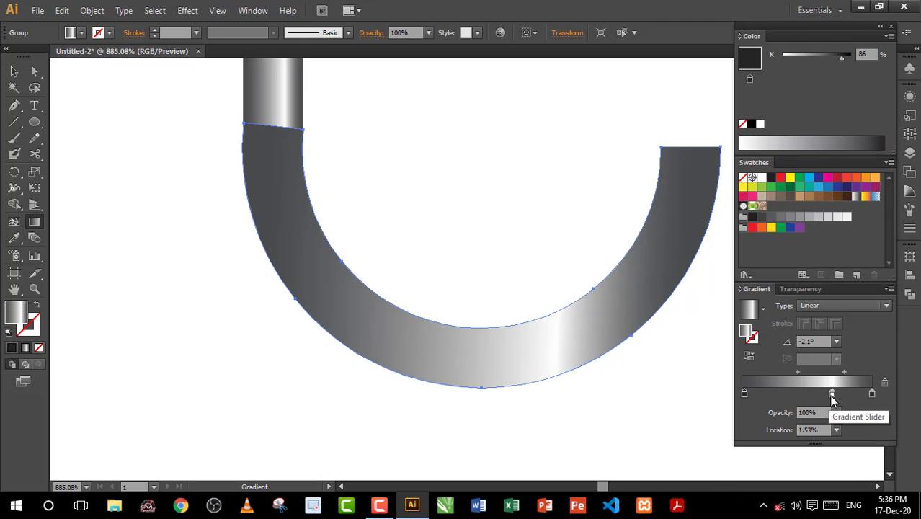
pyautogui.moveTo(831, 394); pyautogui.dragTo(762, 395)
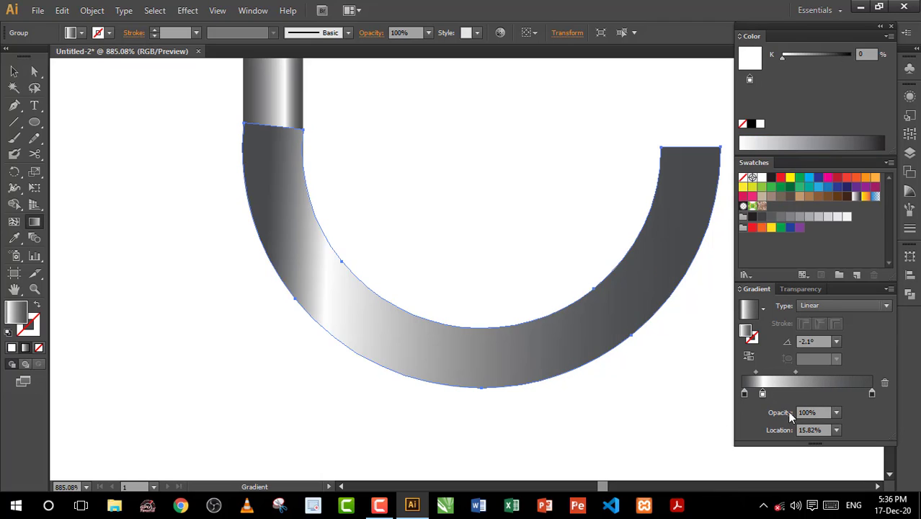
pyautogui.click(744, 394)
pyautogui.moveTo(745, 394); pyautogui.dragTo(784, 395)
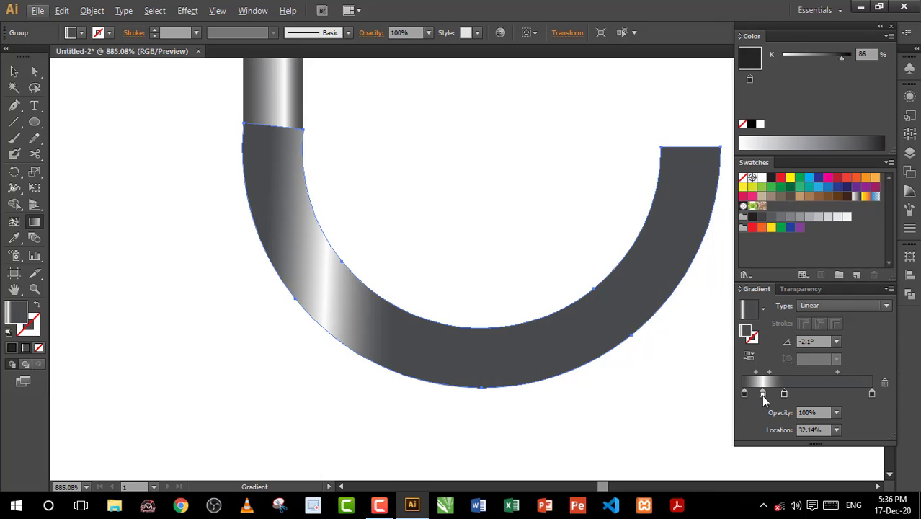
pyautogui.moveTo(762, 393); pyautogui.dragTo(806, 393)
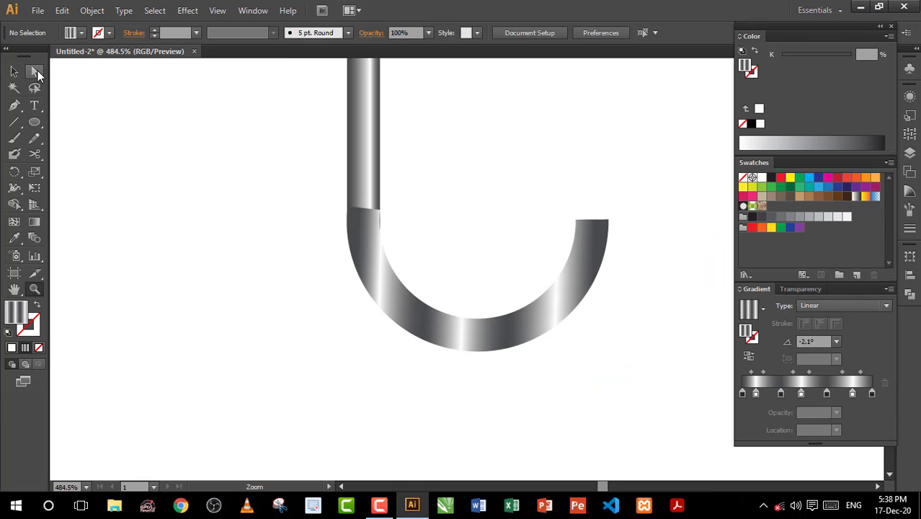
# Step: Zoom into the shaft-hook joint and nudge the hook's top-right anchor up
pyautogui.click(34, 71)
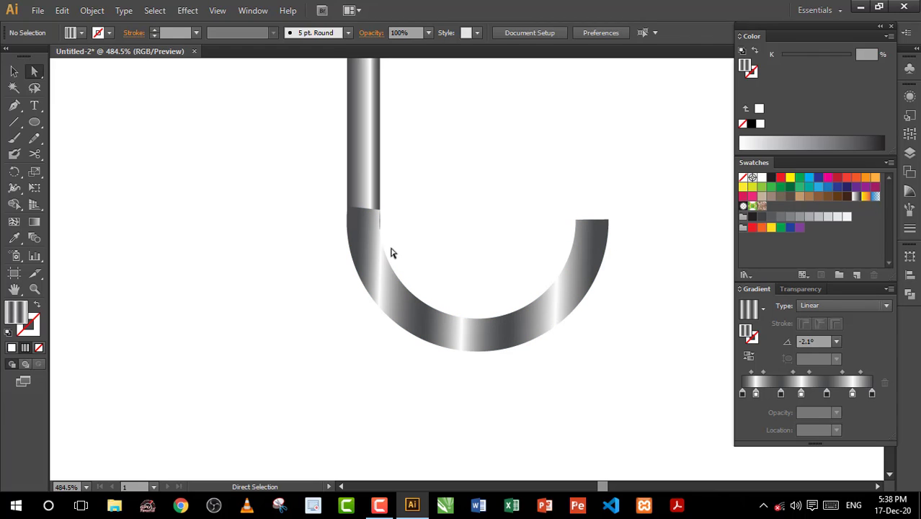
pyautogui.press('z')
pyautogui.moveTo(322, 189); pyautogui.dragTo(421, 260)
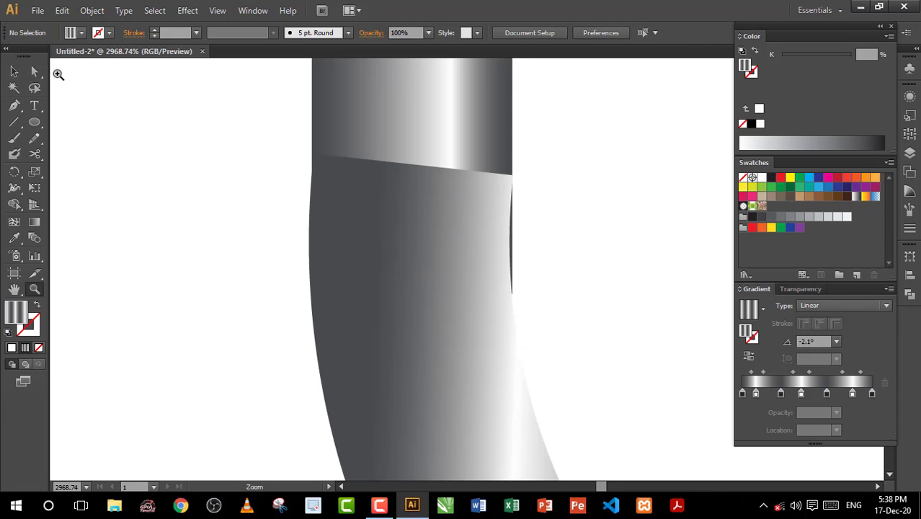
pyautogui.click(33, 71)
pyautogui.click(513, 176)
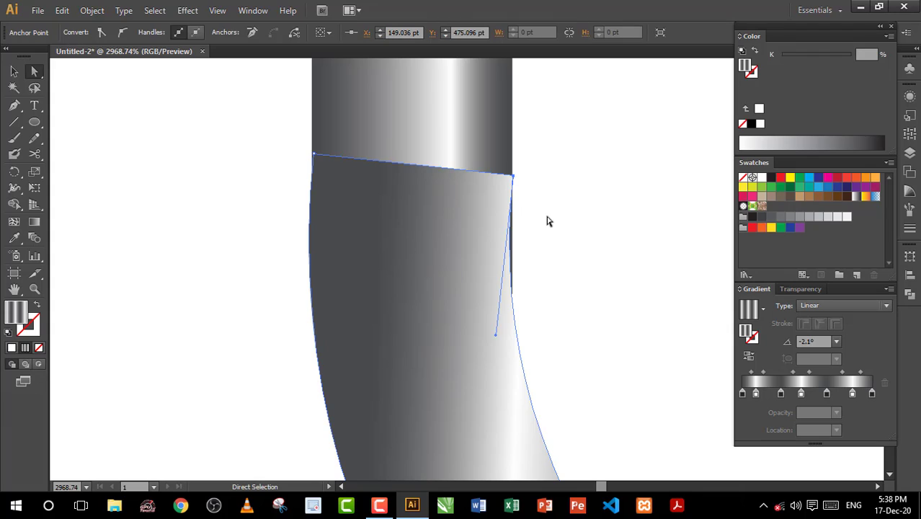
pyautogui.press('Up')
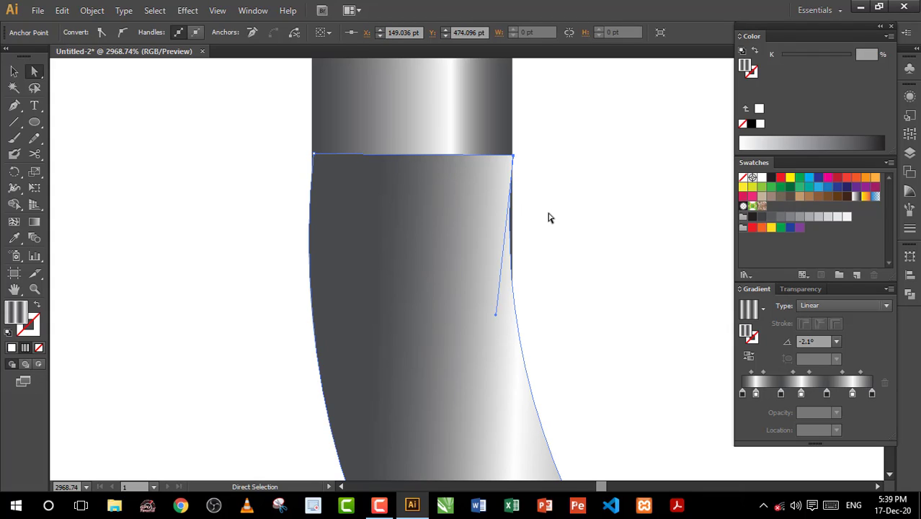
pyautogui.moveTo(497, 318); pyautogui.dragTo(502, 315)
# Step: Nudge the hook's top-left anchor up, then zoom out to the whole hook
pyautogui.click(313, 154)
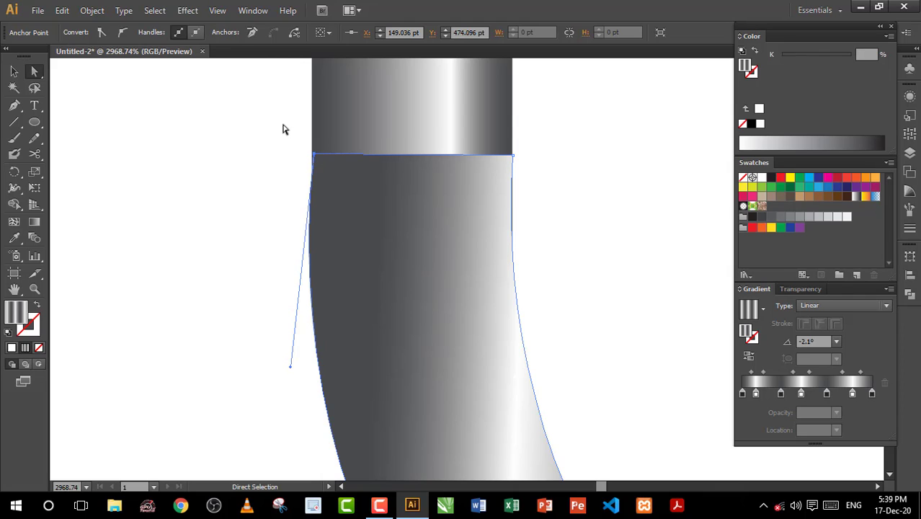
pyautogui.press('Up')
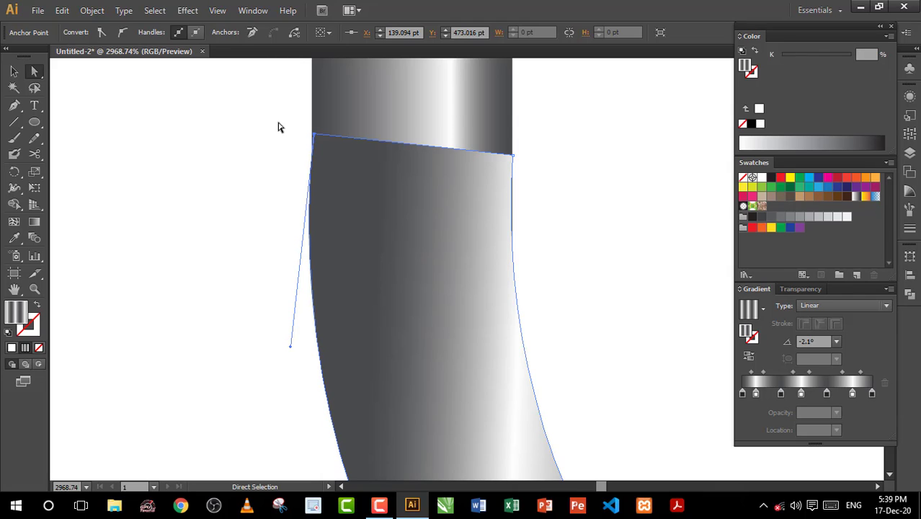
pyautogui.moveTo(291, 347); pyautogui.dragTo(297, 351)
pyautogui.hotkey('ctrl', '0')
pyautogui.press('v')
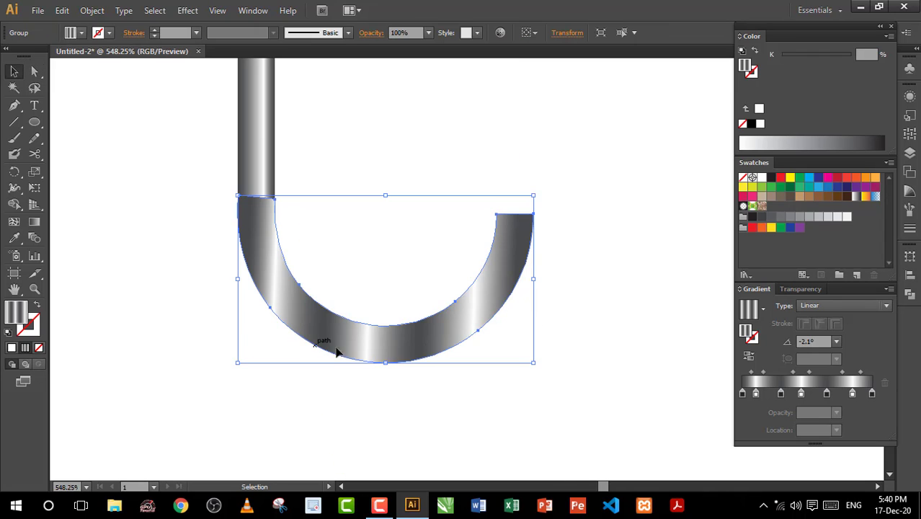
# Step: Add a smooth anchor at the hook's free end and raise it
pyautogui.click(13, 105)
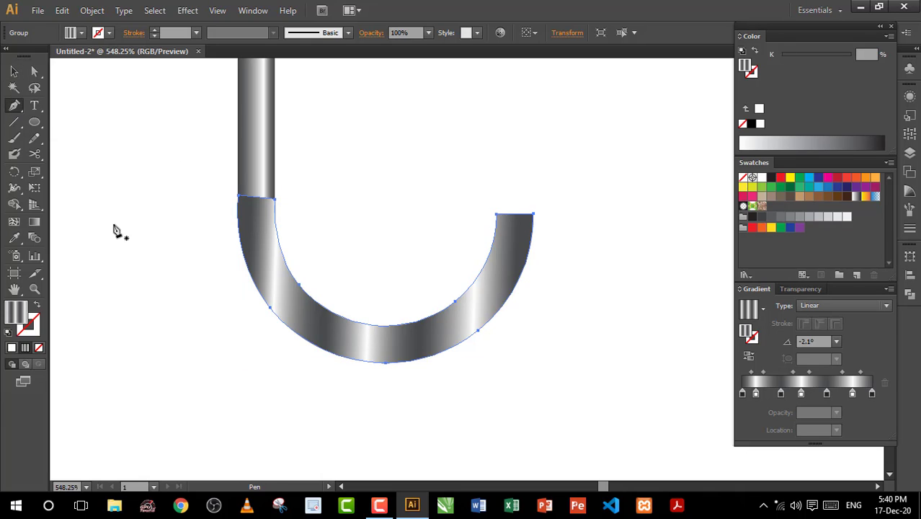
pyautogui.click(517, 217)
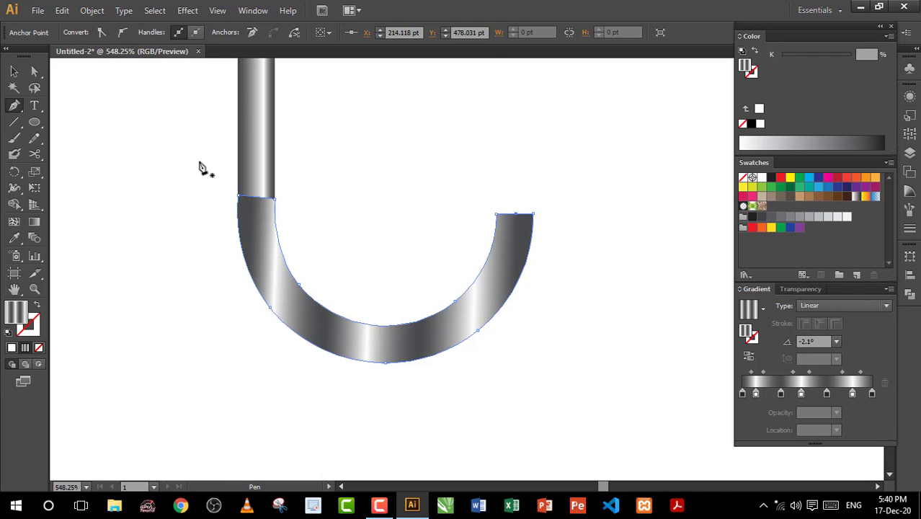
pyautogui.click(123, 36)
pyautogui.click(36, 73)
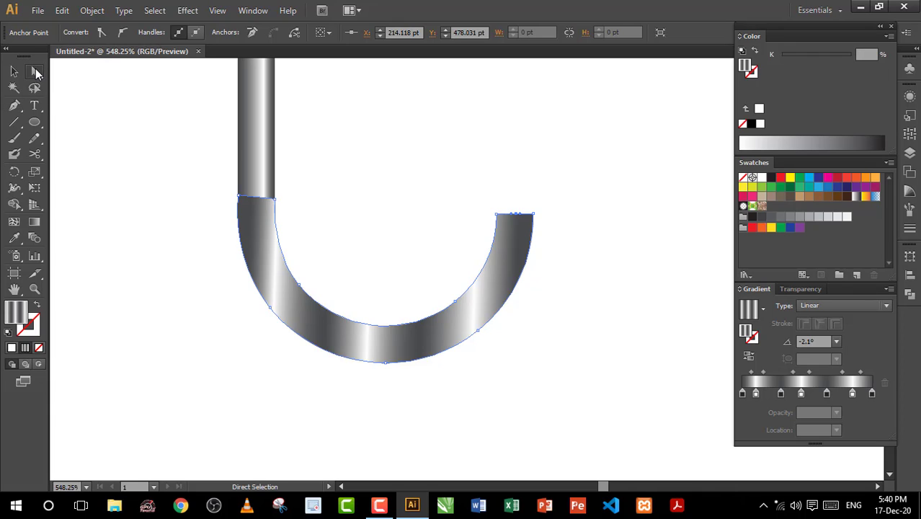
pyautogui.moveTo(514, 219); pyautogui.dragTo(515, 206)
# Step: Drag the tip anchor's curve handles to form a rounded cap
pyautogui.press('z')
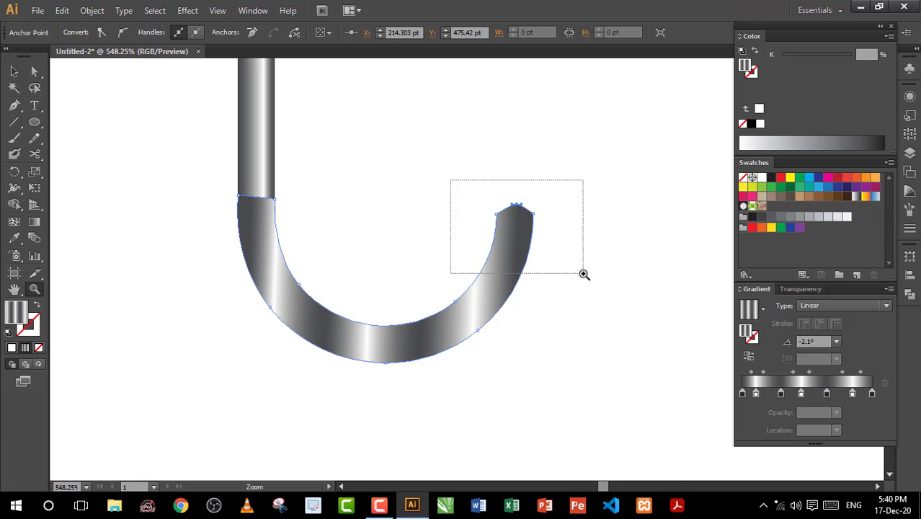
pyautogui.moveTo(451, 180); pyautogui.dragTo(584, 272)
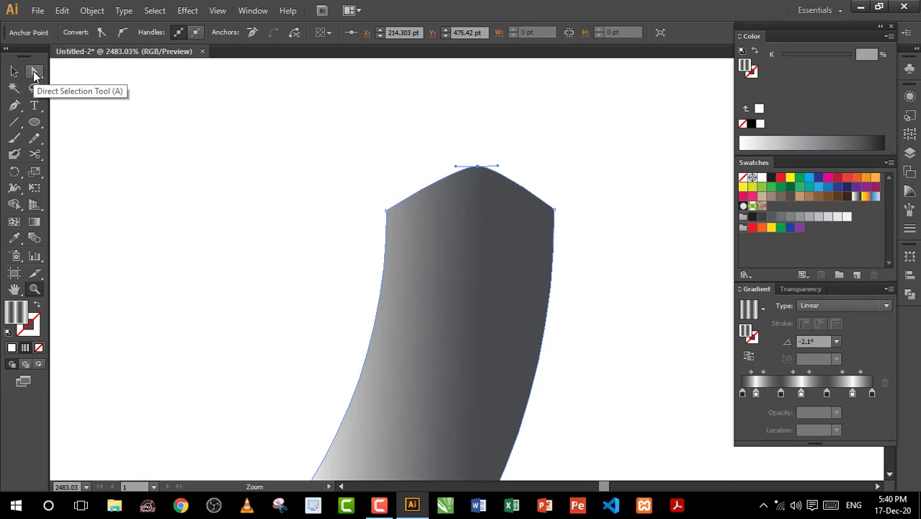
pyautogui.click(33, 71)
pyautogui.moveTo(497, 166); pyautogui.dragTo(544, 170)
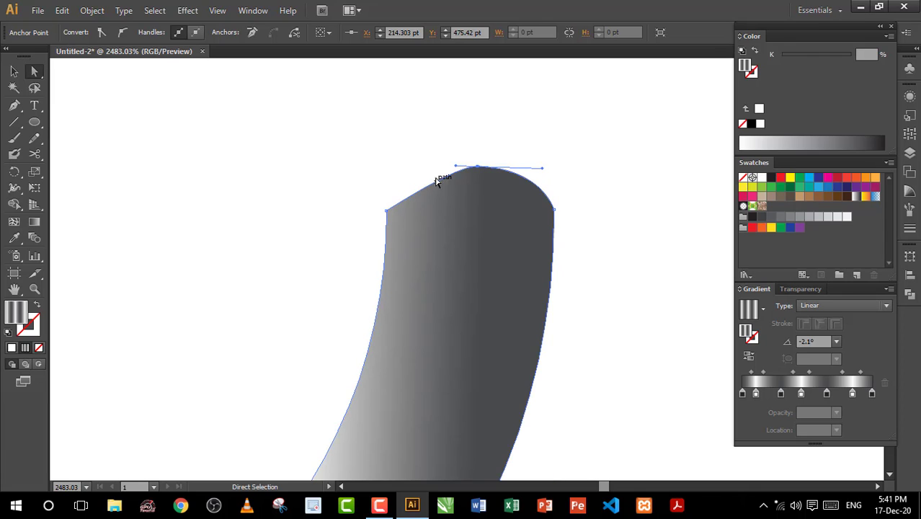
pyautogui.moveTo(455, 169); pyautogui.dragTo(424, 155)
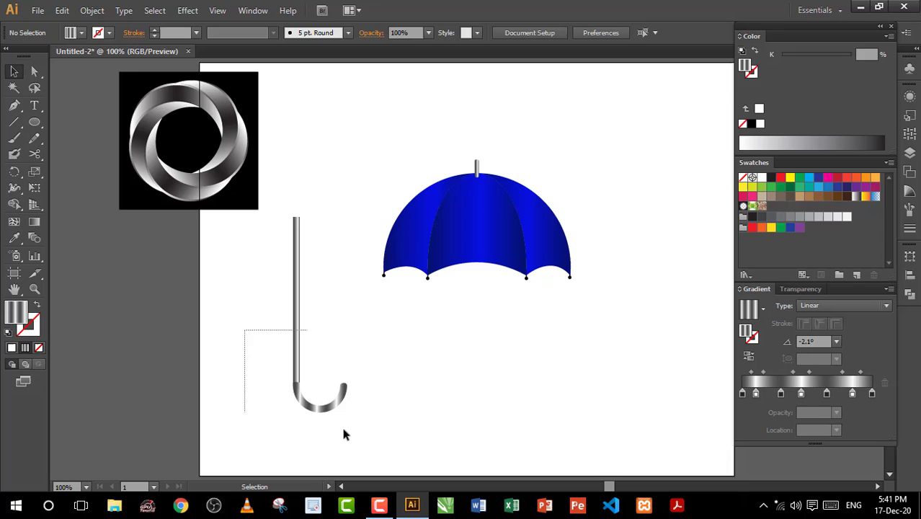
# Step: Move the shaft and hook group under the blue canopy and scale it down
pyautogui.moveTo(245, 340); pyautogui.dragTo(365, 439)
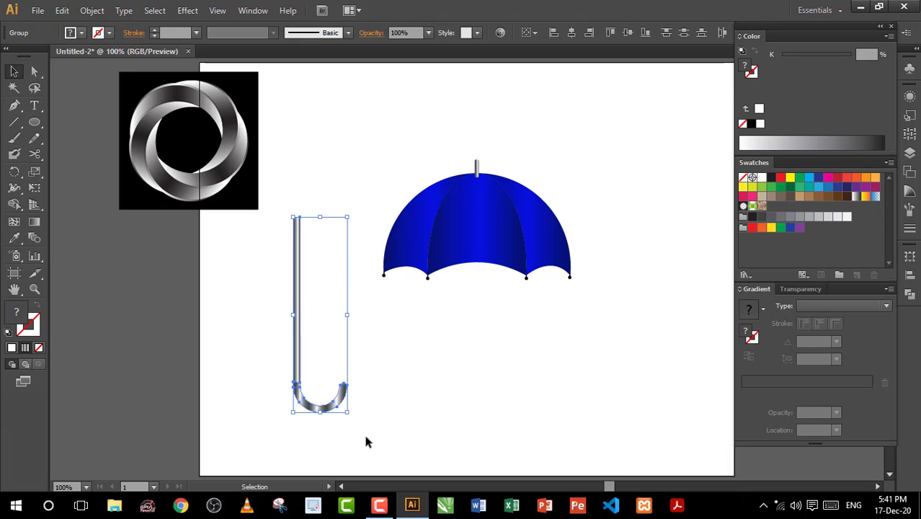
pyautogui.moveTo(295, 343); pyautogui.dragTo(482, 343)
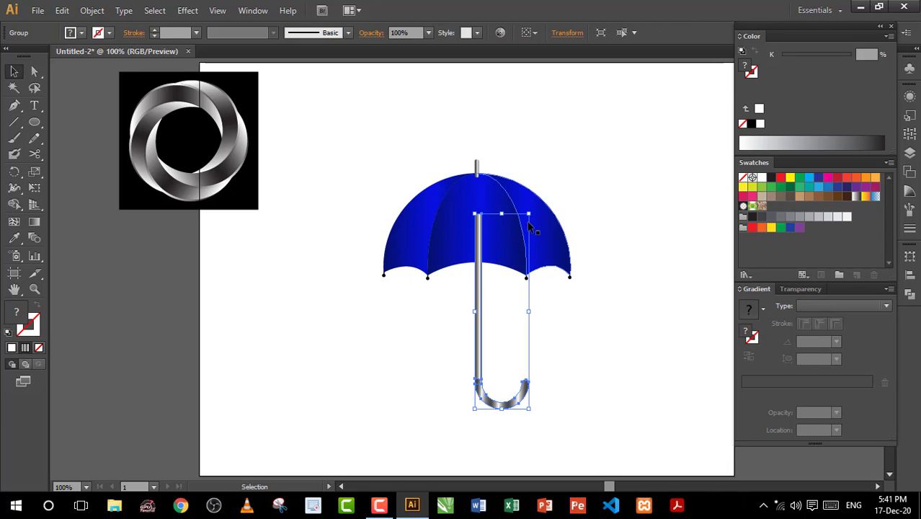
pyautogui.moveTo(528, 214); pyautogui.dragTo(518, 235)
# Step: Send the handle behind the canopy and select the whole umbrella
pyautogui.rightClick(482, 338)
pyautogui.moveTo(519, 449)
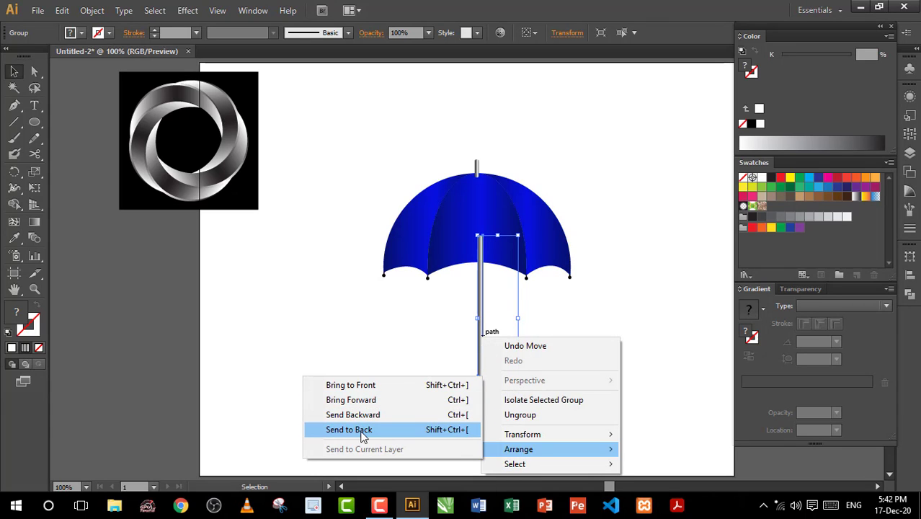
pyautogui.click(375, 429)
pyautogui.click(605, 330)
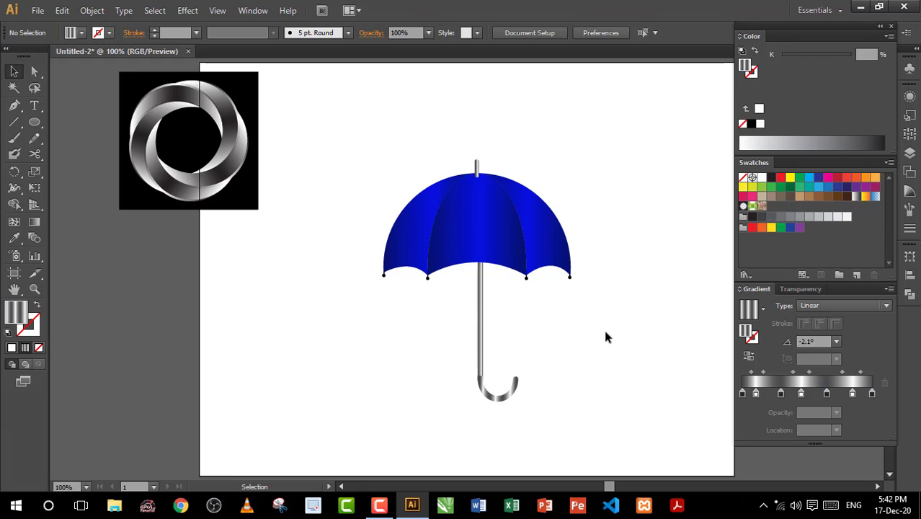
pyautogui.moveTo(354, 132); pyautogui.dragTo(652, 425)
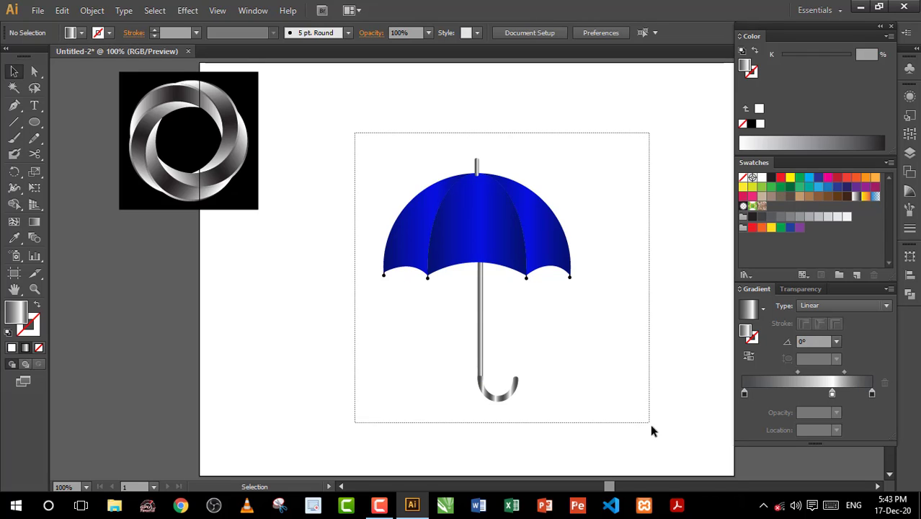